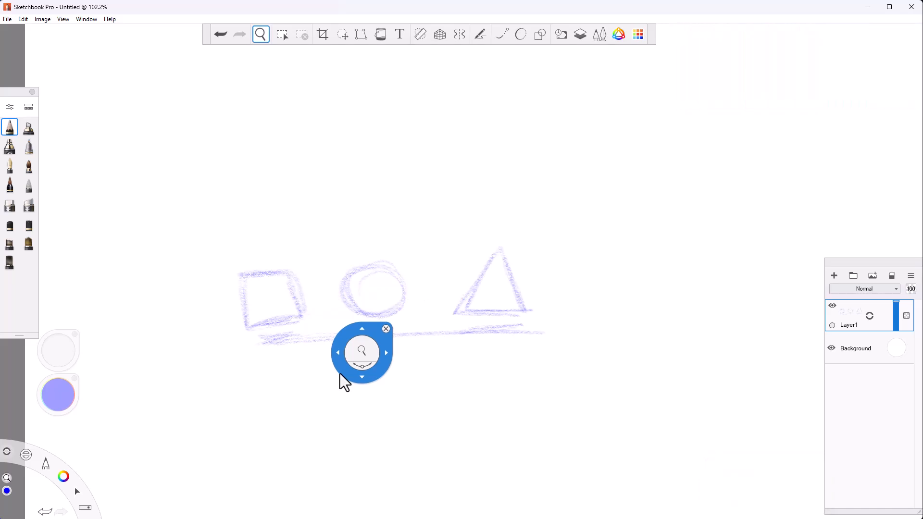
Pan and zoom in on the three sketched shapes, and fit the whole canvas back in the view.
mouse_move(335, 354)
mouse_down()
mouse_move(432, 354)
mouse_move(236, 355)
mouse_move(336, 363)
mouse_move(335, 317)
mouse_move(329, 432)
mouse_move(339, 321)
mouse_up()
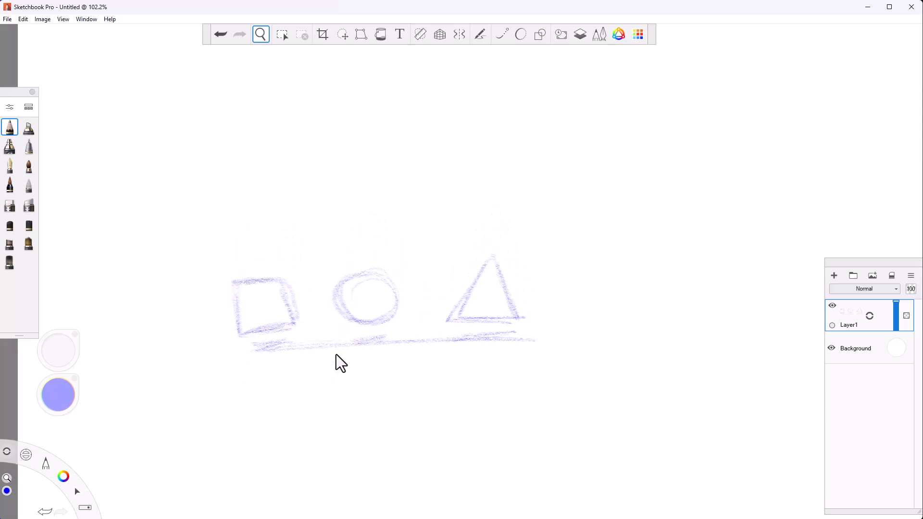
click(336, 354)
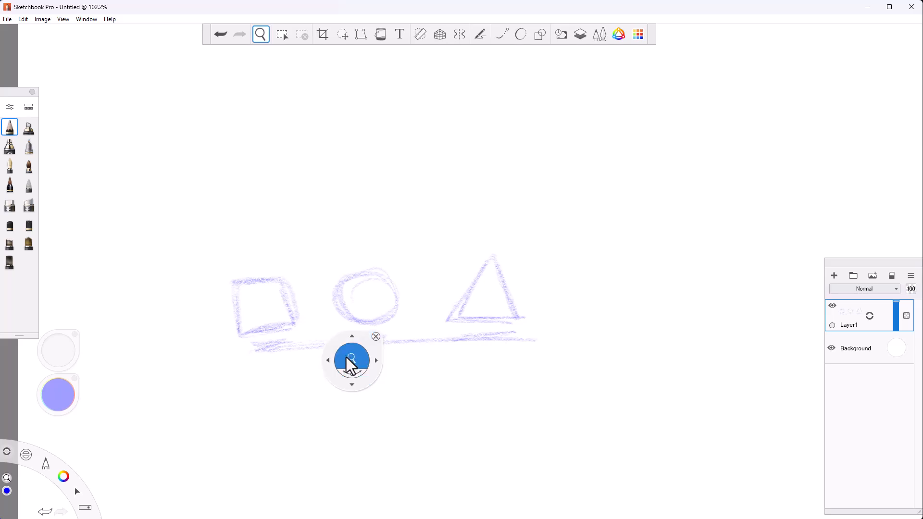
mouse_move(346, 357)
mouse_down()
mouse_move(332, 357)
mouse_move(346, 357)
mouse_move(241, 272)
mouse_move(215, 274)
mouse_move(442, 232)
mouse_move(432, 238)
mouse_up()
drag(609, 215, 605, 268)
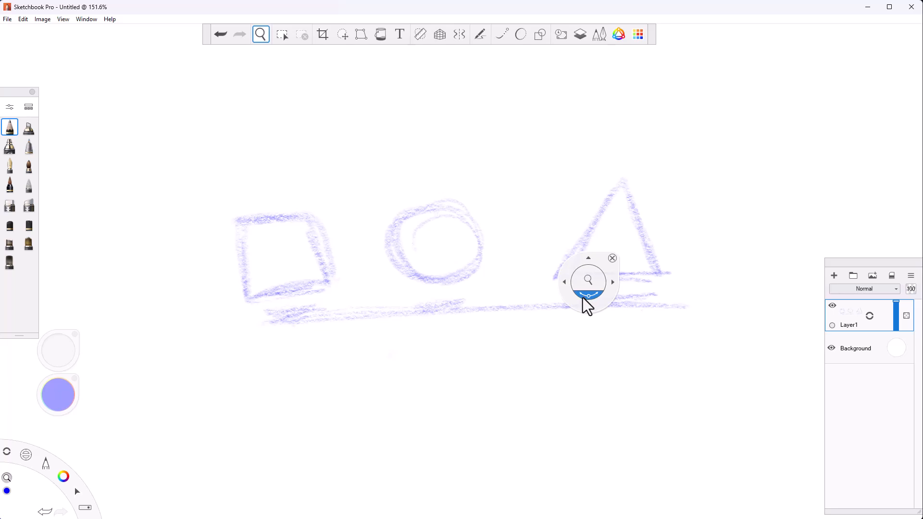
drag(585, 297, 433, 364)
key(ctrl+0)
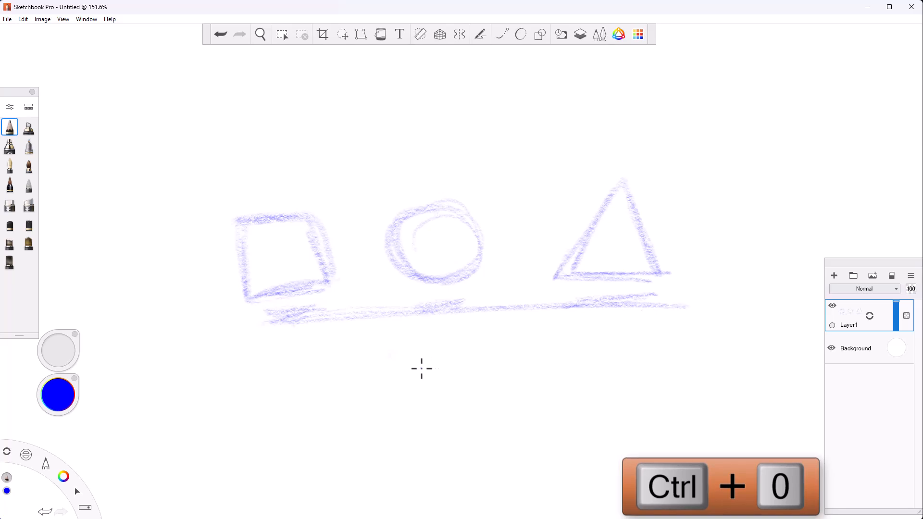
key(ctrl+0)
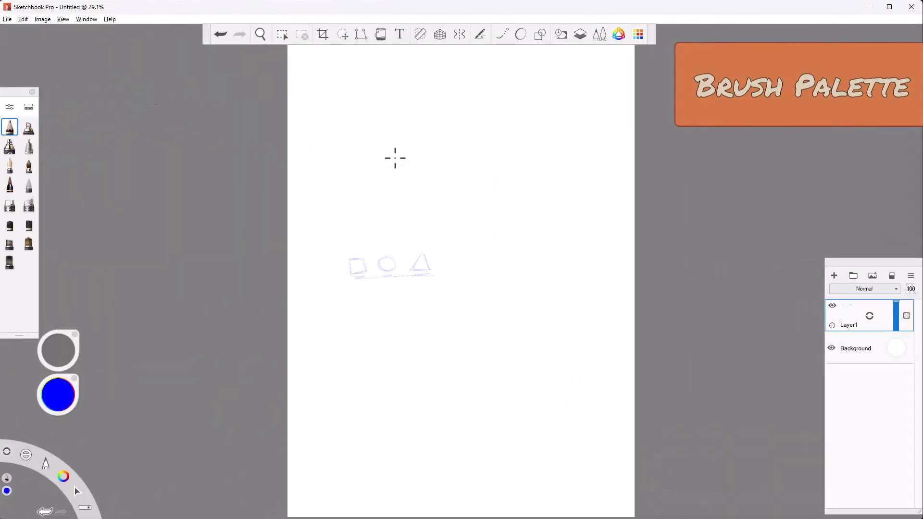
Draw test ovals on the upper canvas with the second brush of the set, the Technical Pen and the light-coloured fifth brush.
click(28, 128)
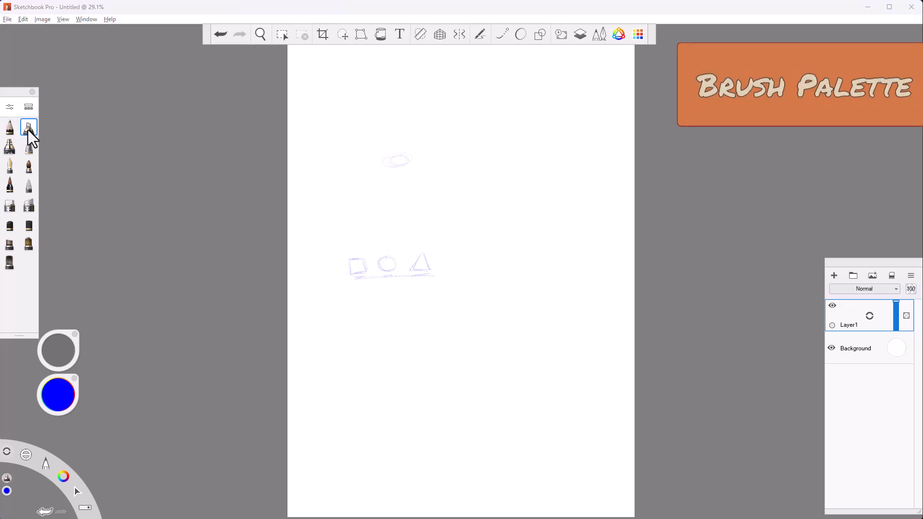
drag(440, 158, 446, 151)
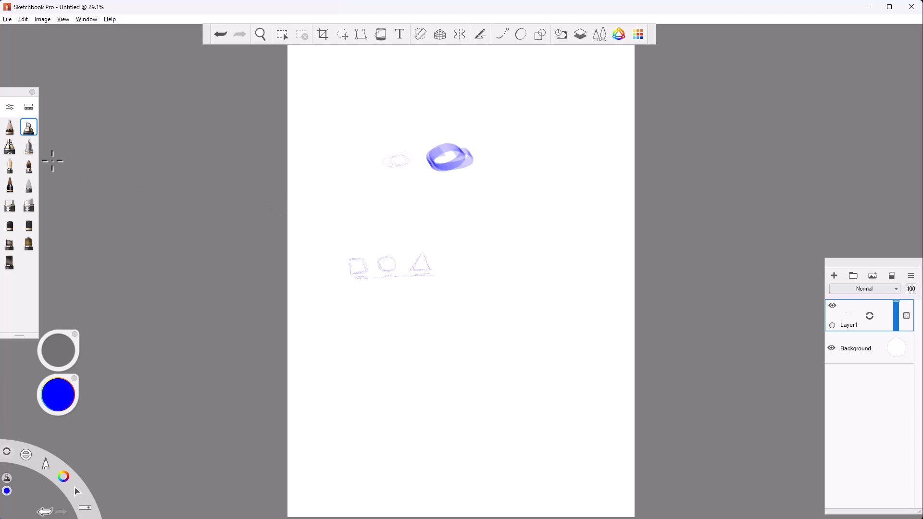
click(28, 147)
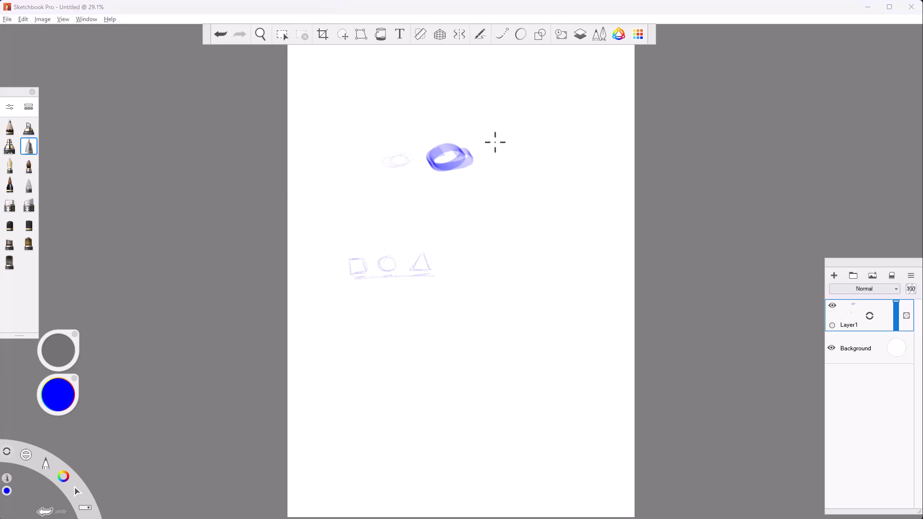
drag(497, 159, 522, 150)
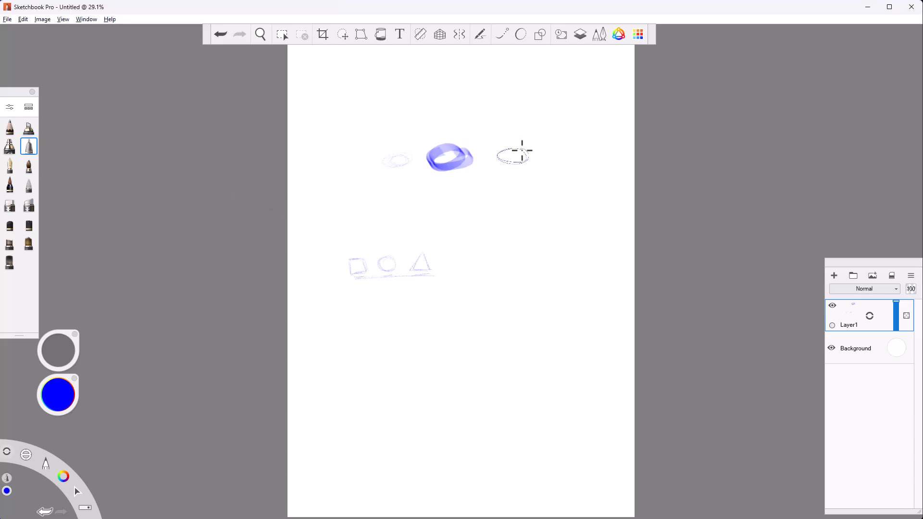
click(10, 166)
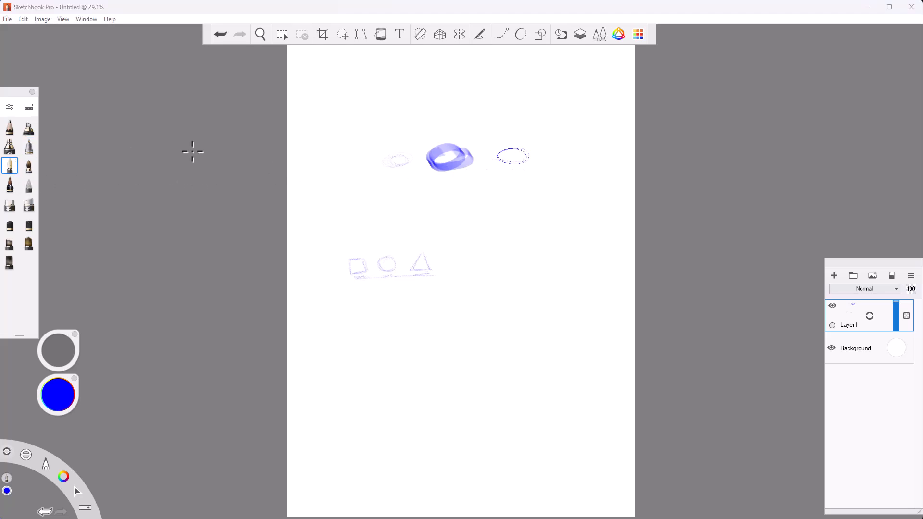
drag(519, 174, 517, 173)
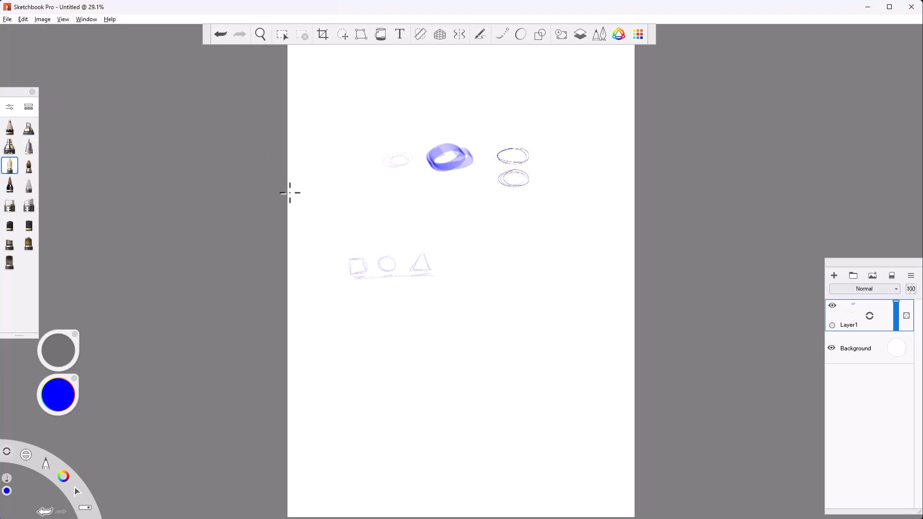
Erase parts of the thick blue oval and the lower thin oval, and switch briefly to the pen and back to the eraser.
click(11, 207)
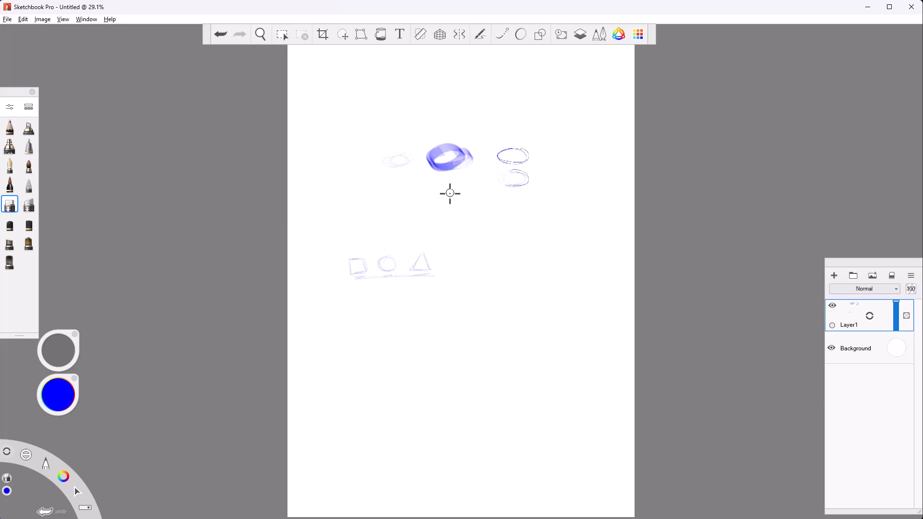
click(10, 167)
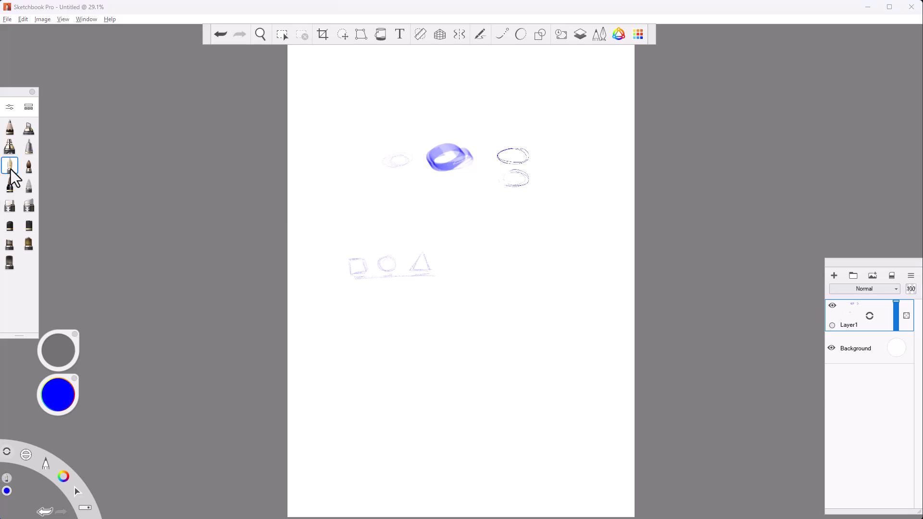
click(10, 208)
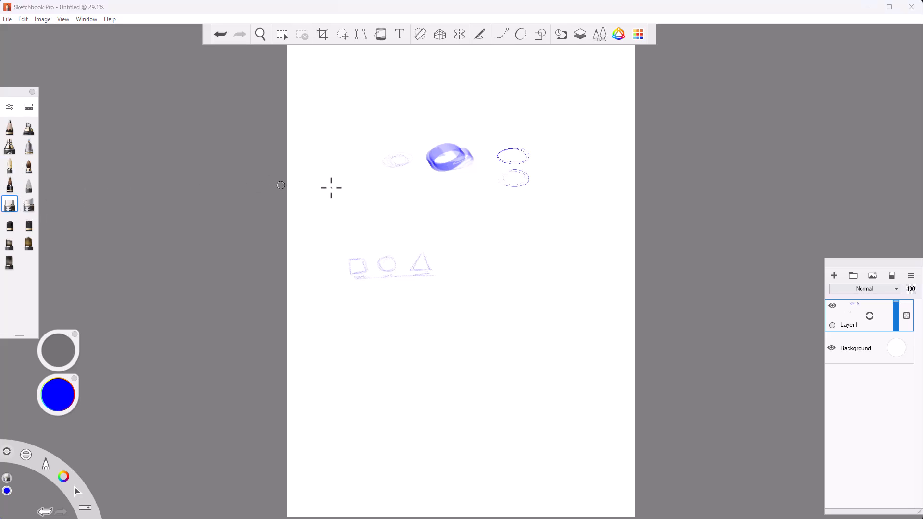
Swap between pen and eraser to draw a figure eight and three ovals below the test strokes, and partly erase the first oval.
key(s)
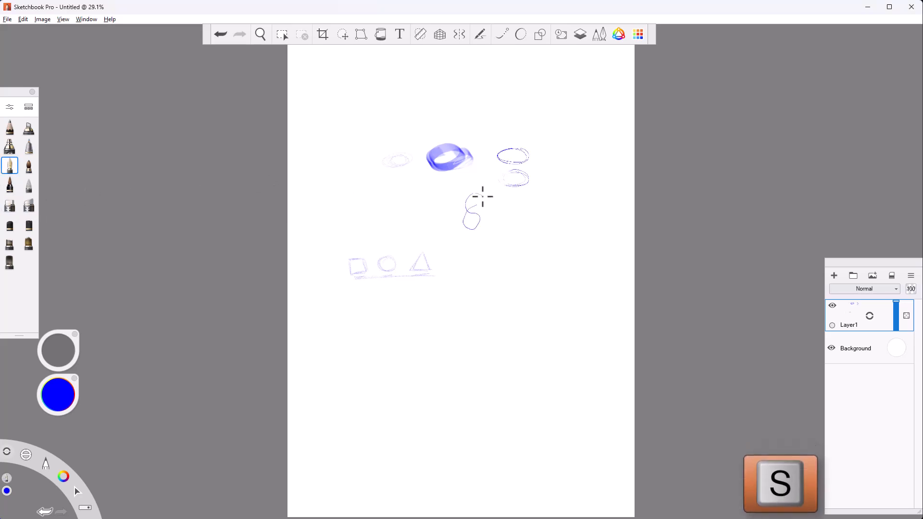
key(s)
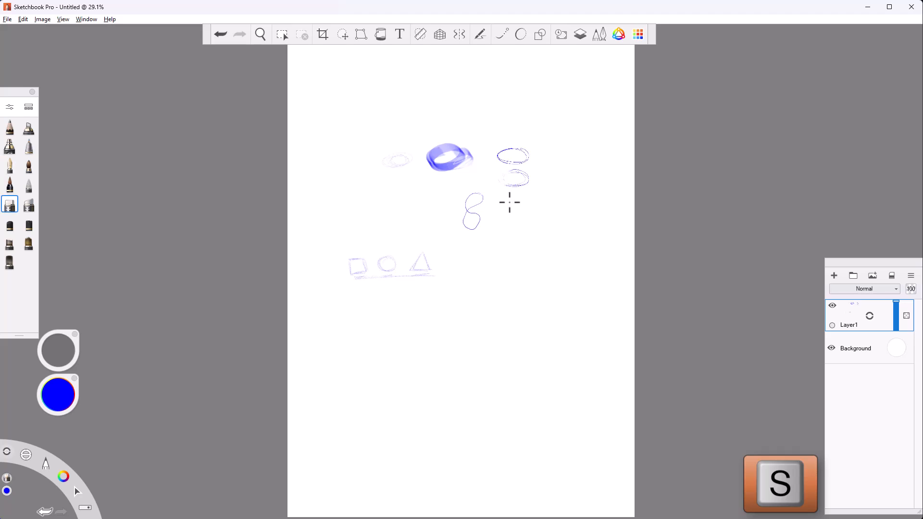
key(s)
drag(511, 197, 513, 203)
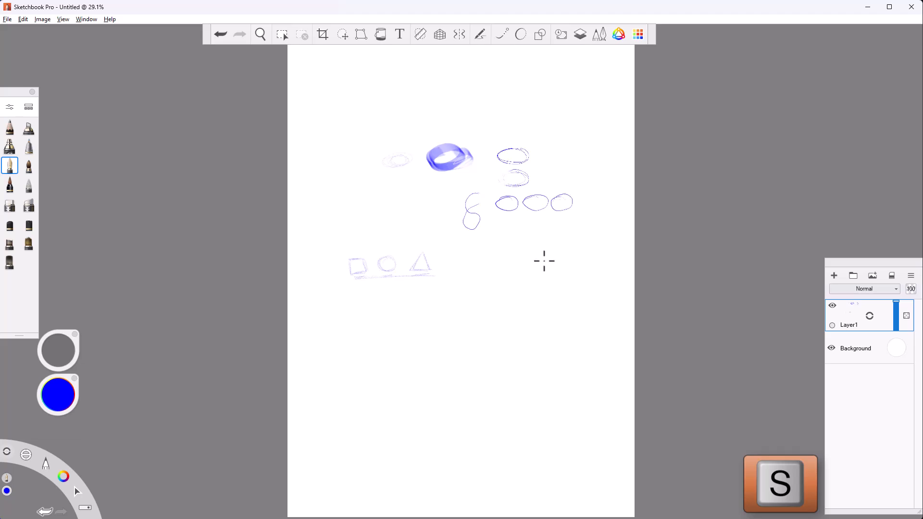
key(s)
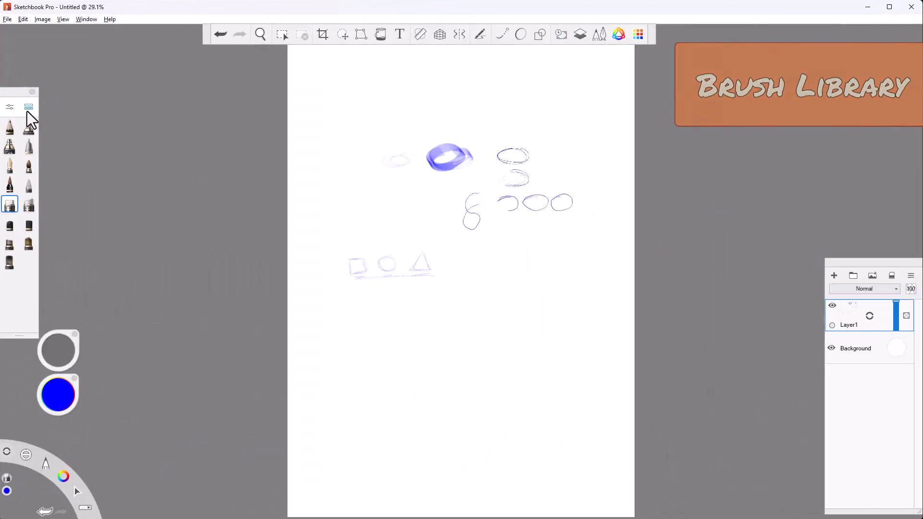
Pin the Classic brush set from the Brush Library to the brush palette and close the library.
click(37, 112)
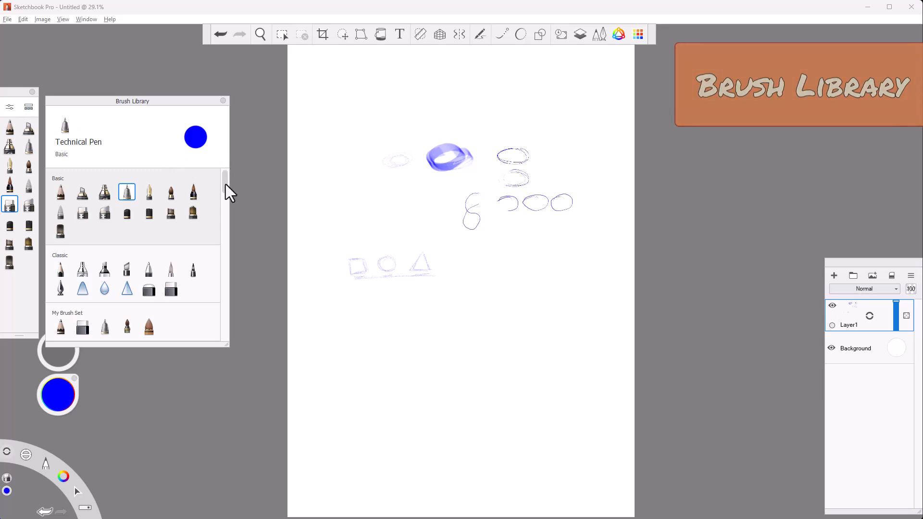
mouse_move(224, 185)
mouse_down()
mouse_move(201, 339)
mouse_move(229, 233)
mouse_move(228, 187)
mouse_up()
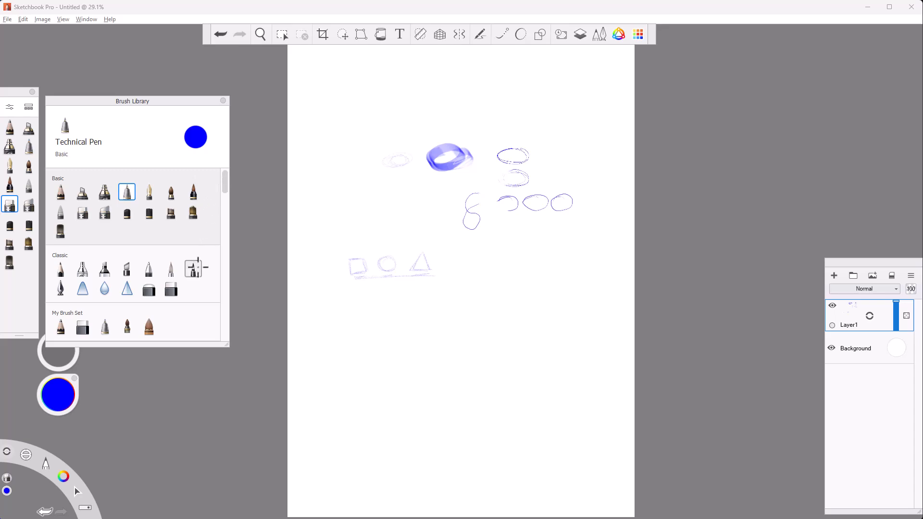
mouse_move(201, 259)
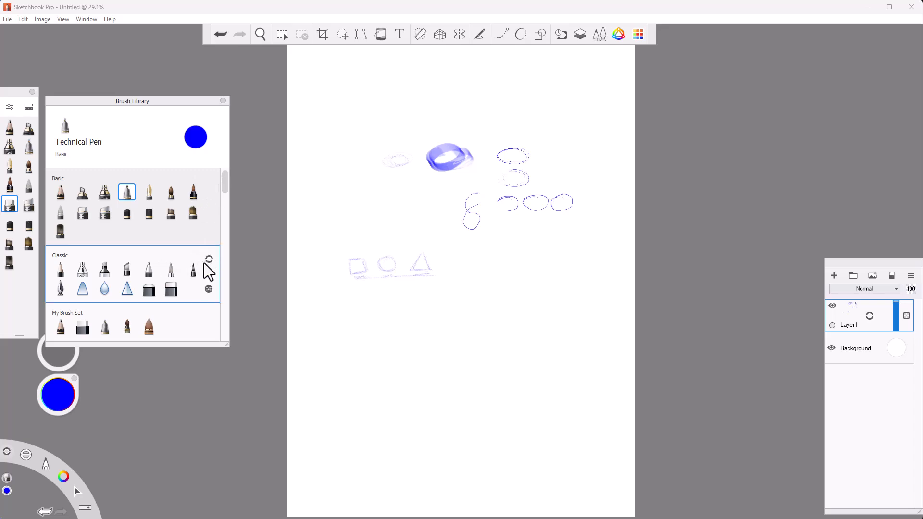
click(208, 260)
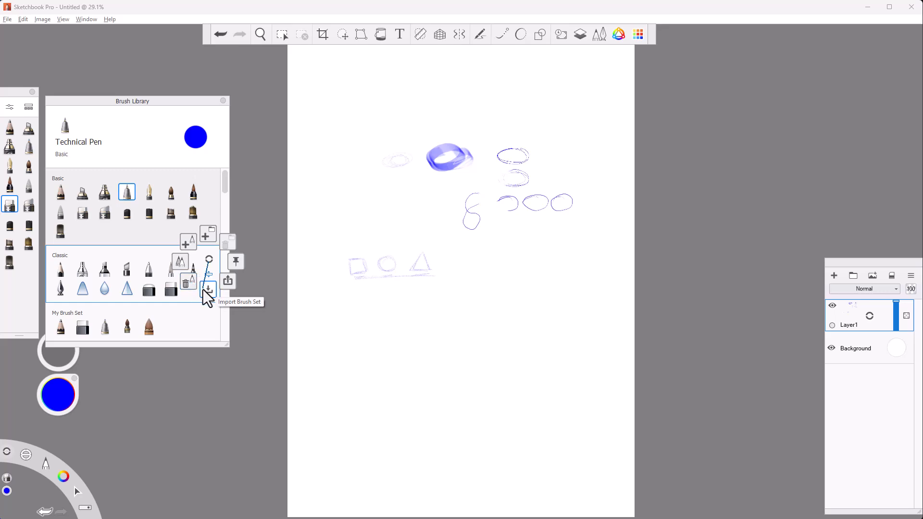
click(235, 264)
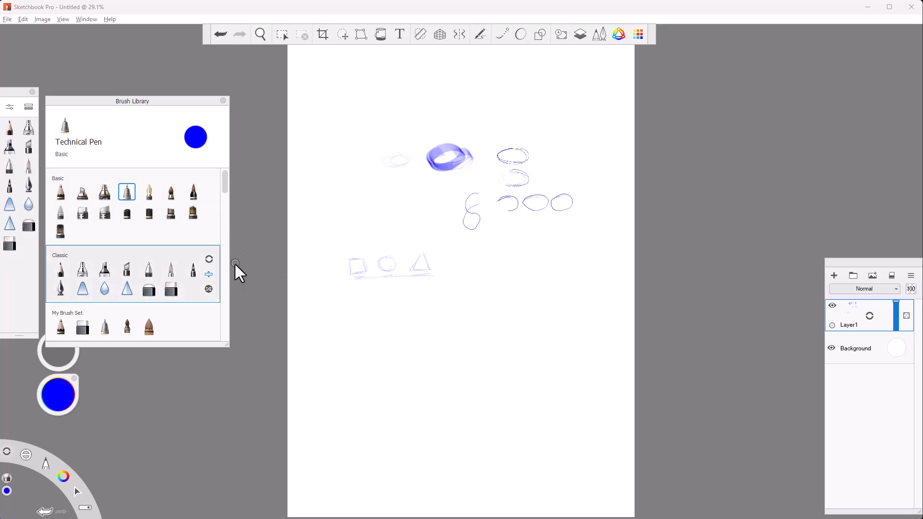
click(223, 101)
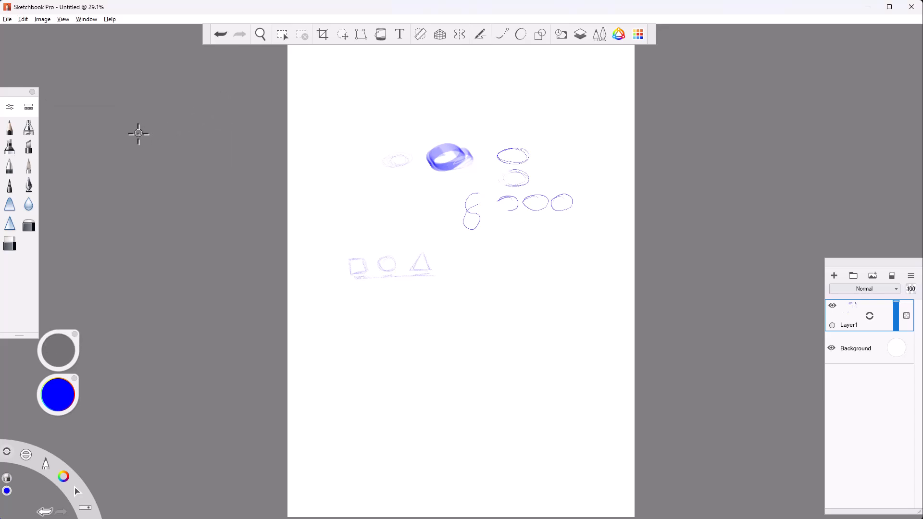
Draw a row of test ovals with three brushes of the Classic set, and erase part of the outermost dark oval.
click(10, 129)
drag(380, 196, 388, 185)
click(9, 147)
mouse_move(355, 187)
mouse_down()
mouse_move(354, 196)
mouse_move(320, 187)
mouse_up()
click(29, 147)
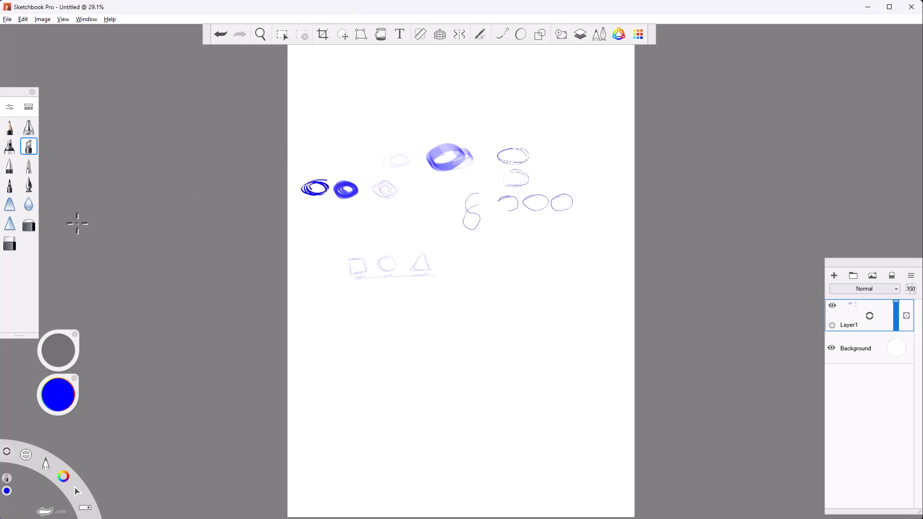
click(10, 244)
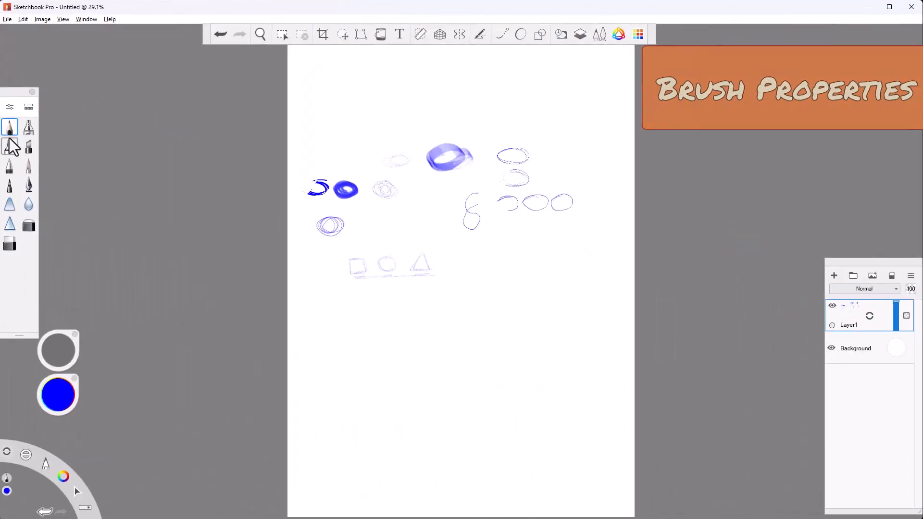
Draw two test rings below the earlier strokes with the Marker, at size 36.2 and at size 66.4.
click(10, 145)
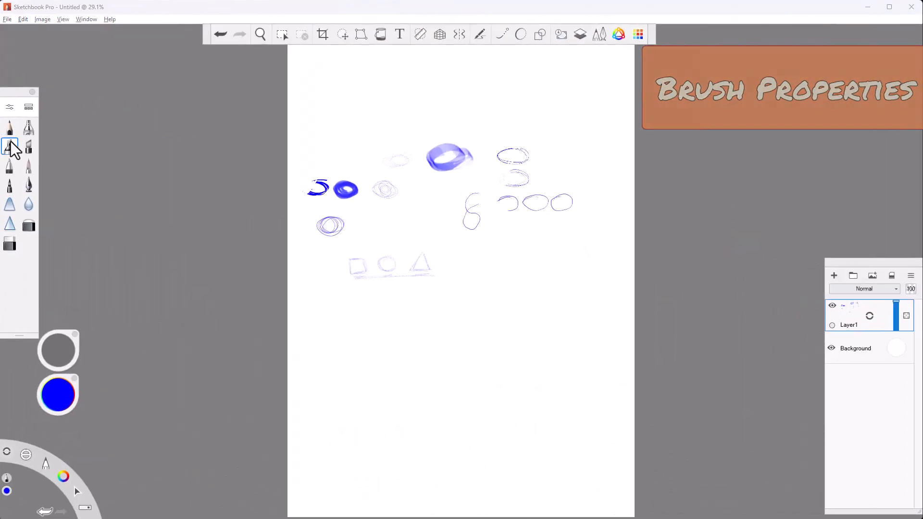
click(10, 107)
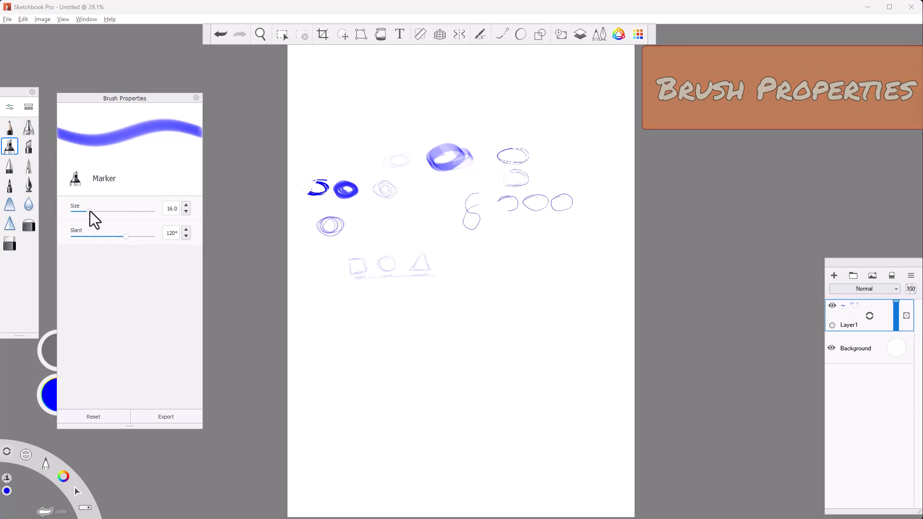
drag(90, 212, 109, 212)
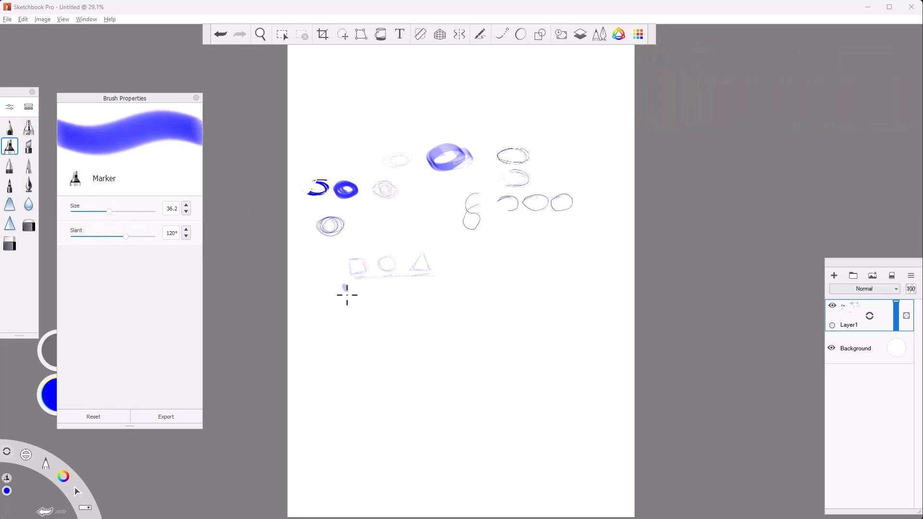
mouse_move(329, 248)
mouse_down()
mouse_move(313, 254)
mouse_move(326, 251)
mouse_move(319, 274)
mouse_move(325, 246)
mouse_up()
drag(111, 212, 135, 212)
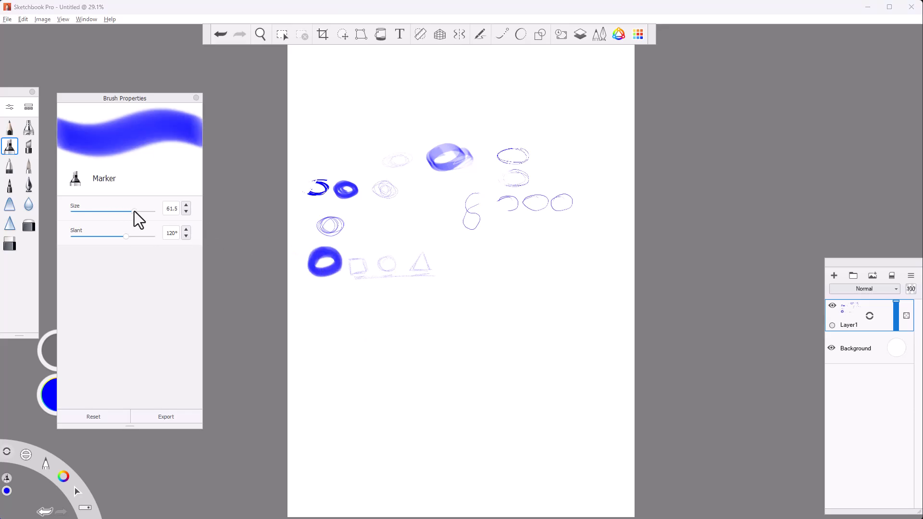
mouse_move(330, 291)
mouse_down()
mouse_move(336, 301)
mouse_move(315, 327)
mouse_up()
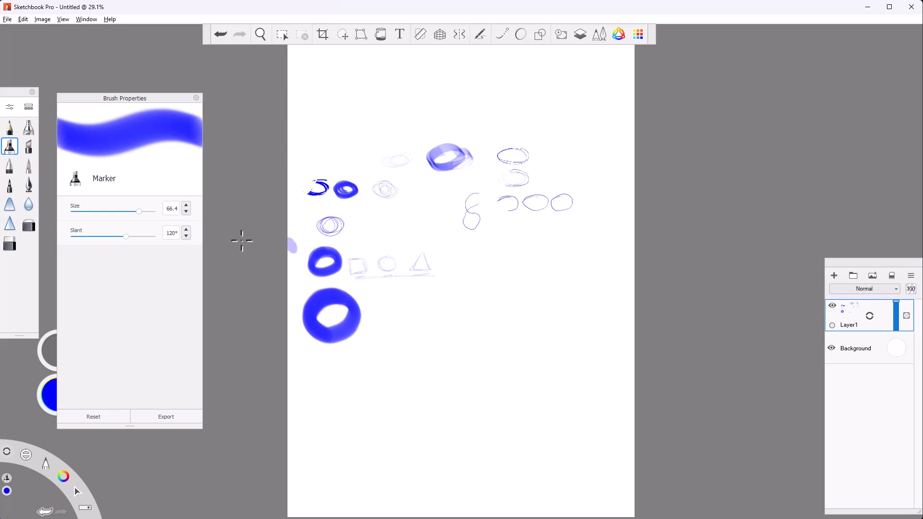
Set the Marker's slant to 31°, draw a test spiral beside the large ring, and reset the brush to its default settings.
drag(128, 237, 81, 238)
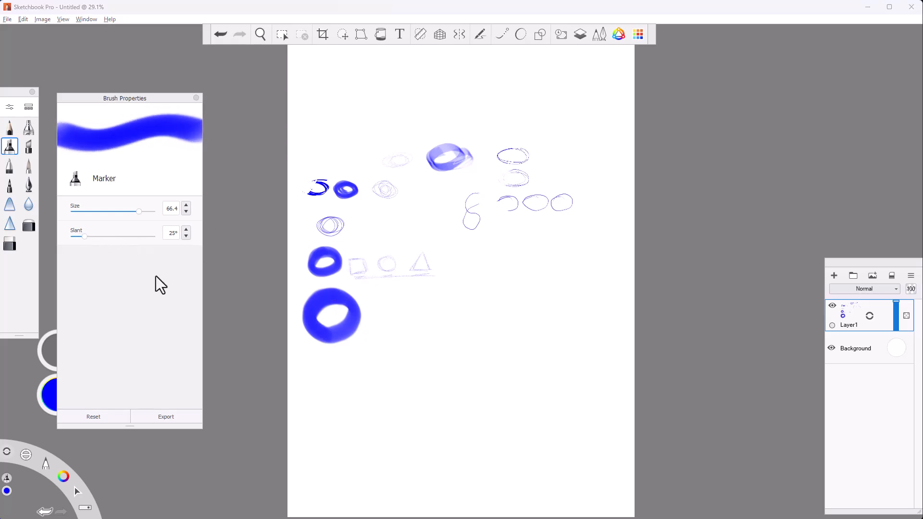
mouse_move(391, 356)
mouse_down()
mouse_move(409, 332)
mouse_move(385, 322)
mouse_move(385, 343)
mouse_up()
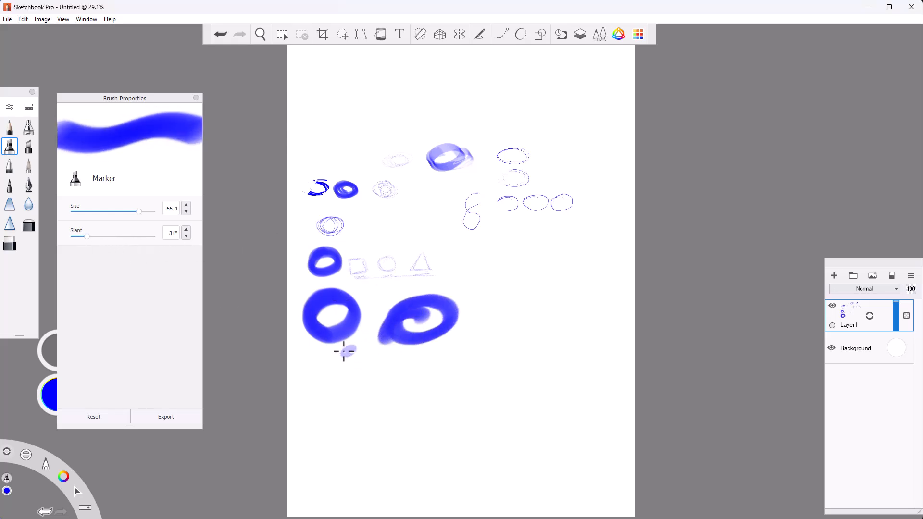
click(113, 415)
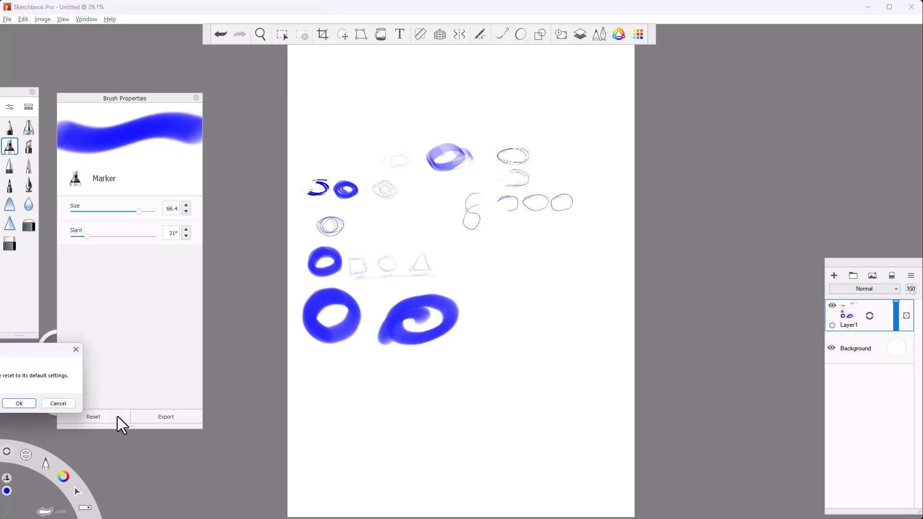
click(21, 405)
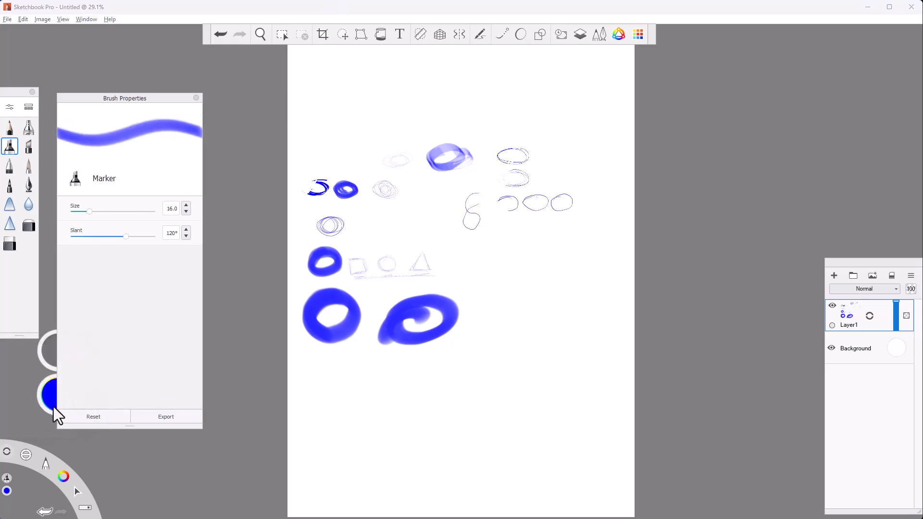
Draw a Marker test oval below the large ring, and another beside it with the Felt Tip Pen at size 17.6.
drag(363, 355, 357, 387)
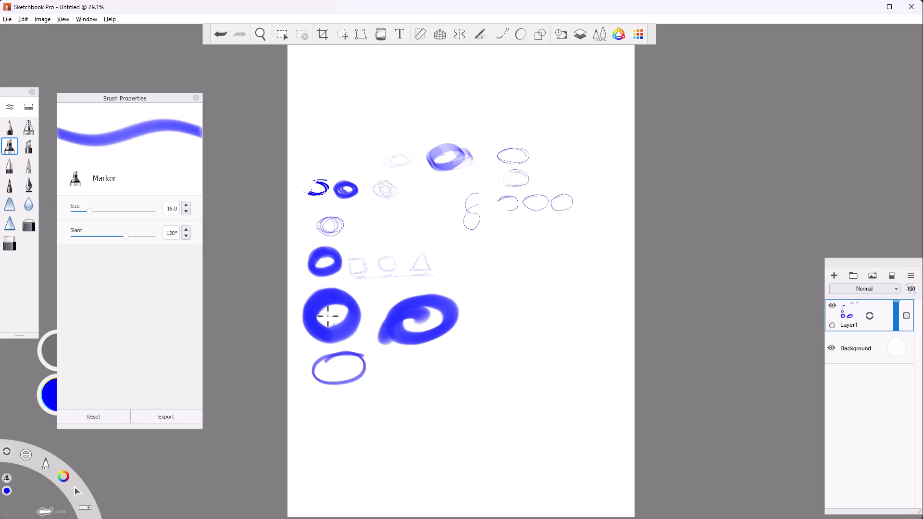
click(195, 98)
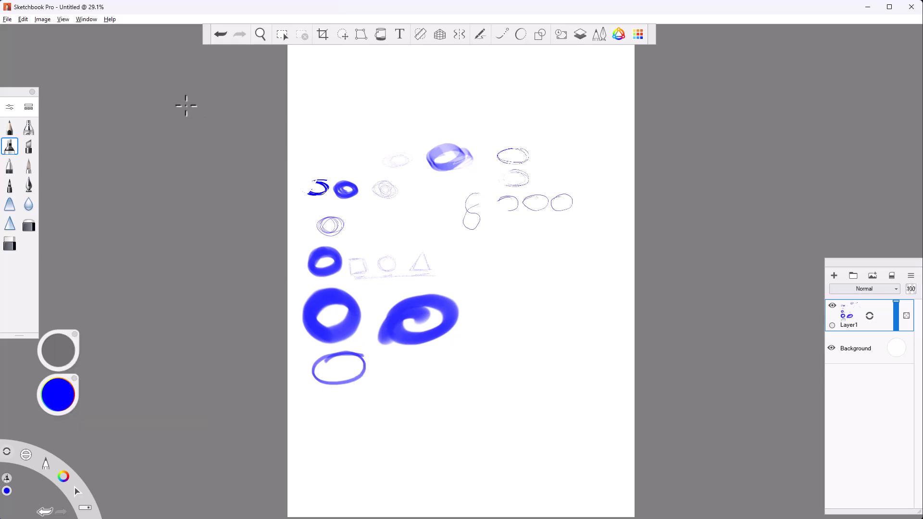
double_click(10, 188)
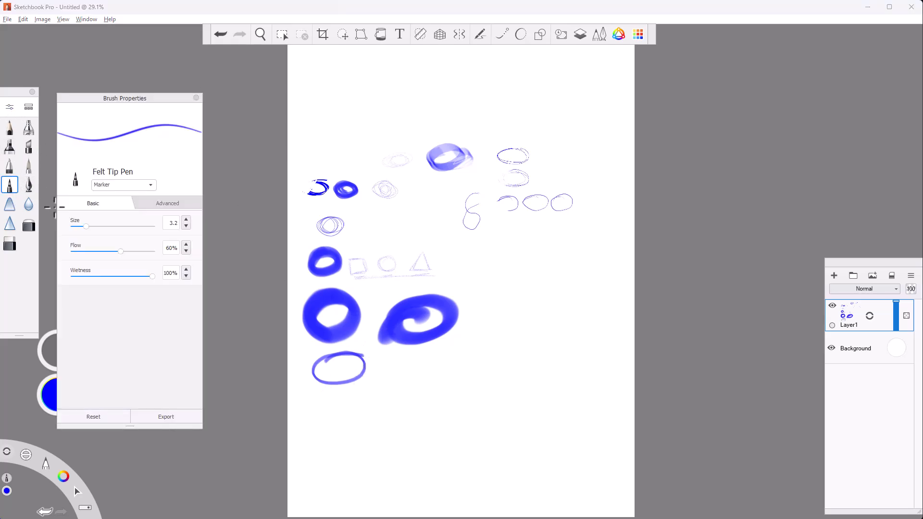
drag(85, 227, 143, 225)
drag(434, 371, 413, 388)
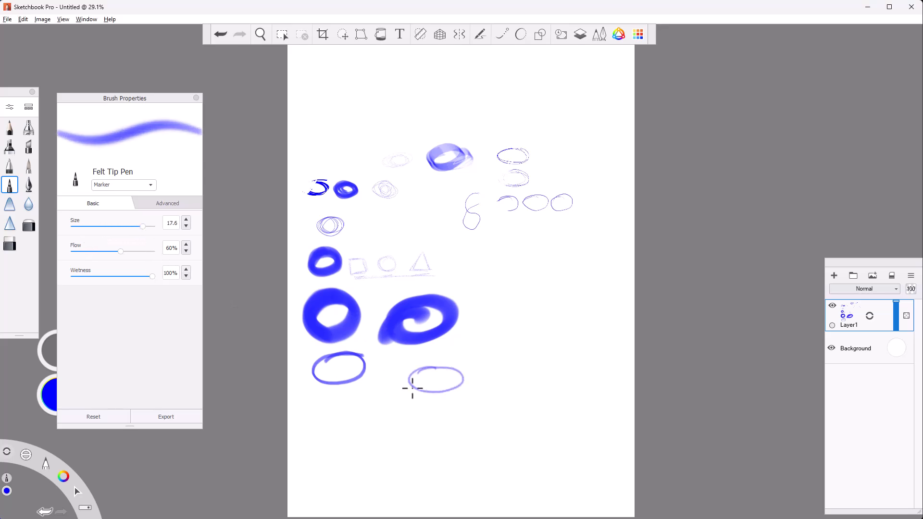
Draw two more Felt Tip Pen ovals below, one with 21% flow and one with 44% wetness added, and reset the brush.
mouse_move(123, 239)
mouse_down()
mouse_move(111, 251)
mouse_move(90, 251)
mouse_up()
mouse_move(447, 410)
mouse_down()
mouse_move(421, 423)
mouse_move(447, 409)
mouse_up()
drag(143, 275, 107, 276)
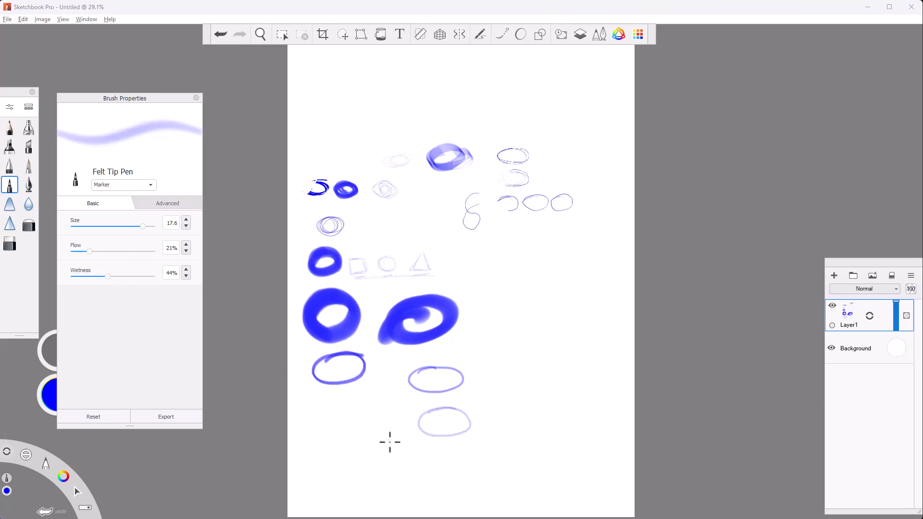
mouse_move(390, 412)
mouse_down()
mouse_move(360, 415)
mouse_move(391, 412)
mouse_up()
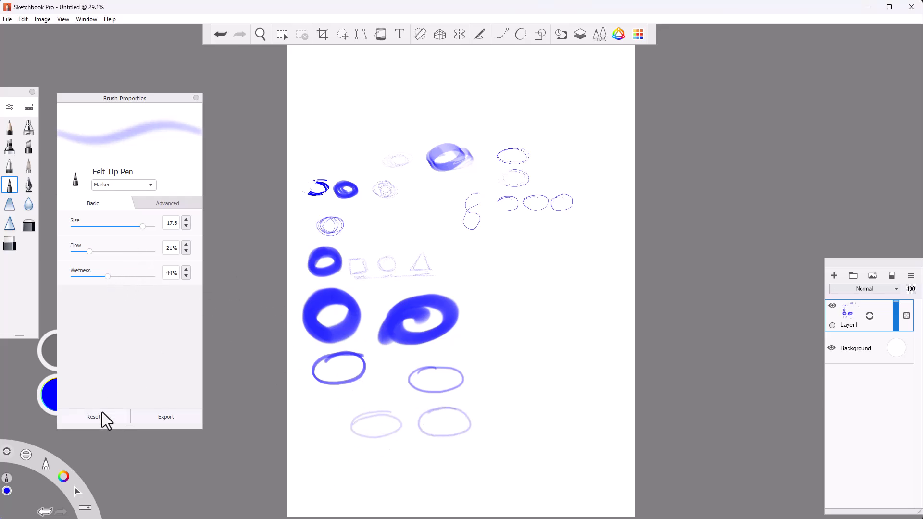
click(102, 411)
click(48, 406)
click(197, 98)
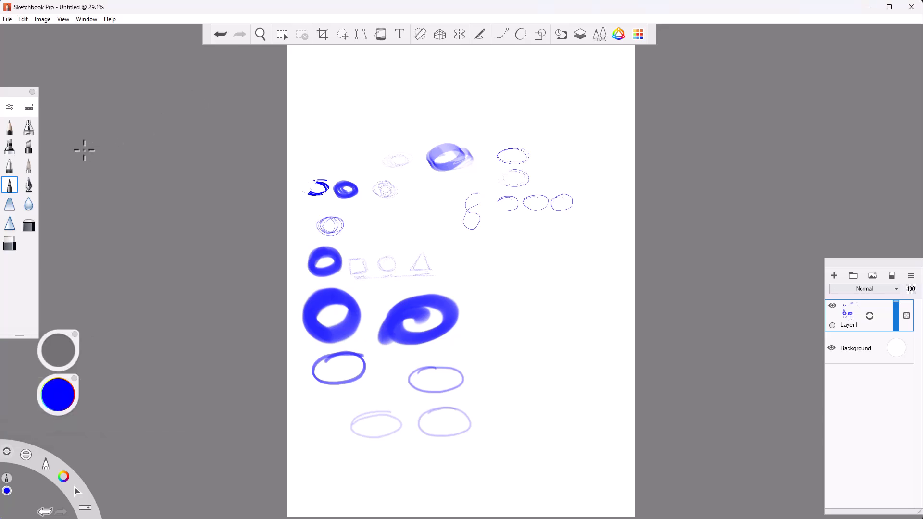
Draw Pencil test ovals at size 1.9 and at size 13.9 beside the spiral, and reset the Pencil to its defaults.
click(10, 128)
click(28, 107)
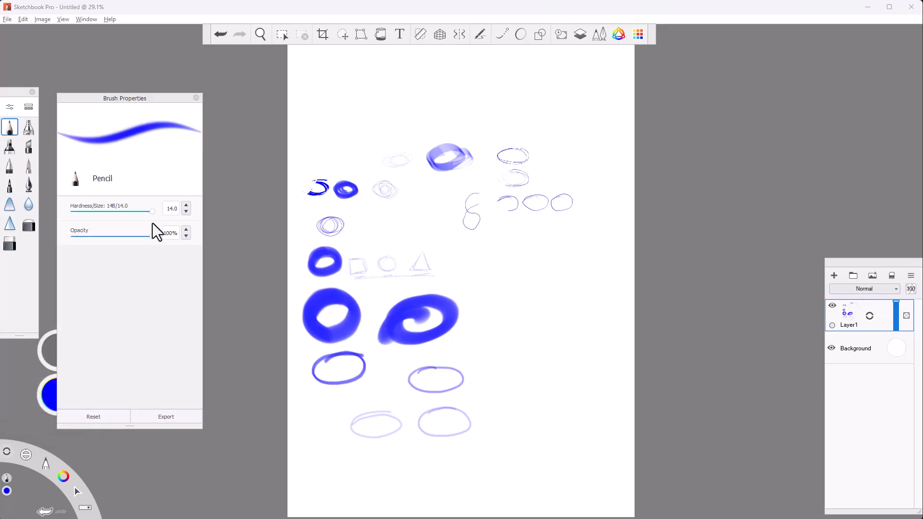
drag(152, 213, 92, 212)
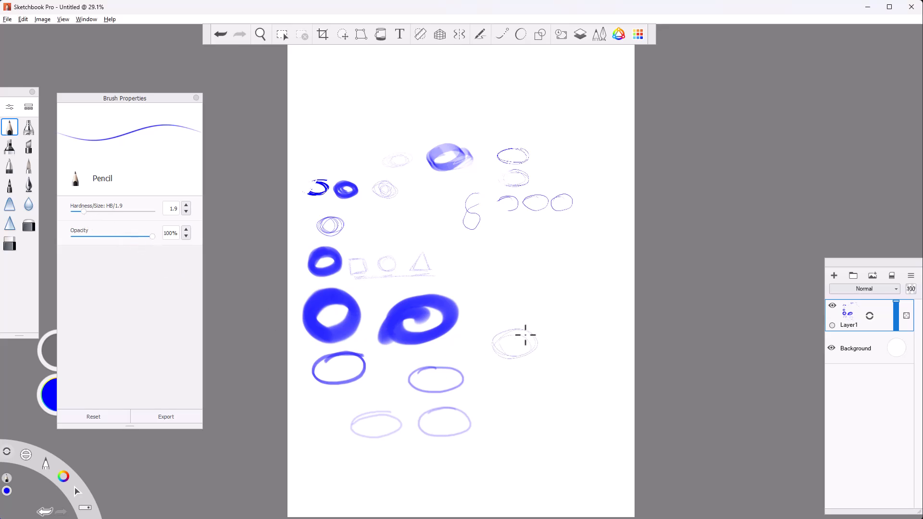
drag(84, 212, 152, 213)
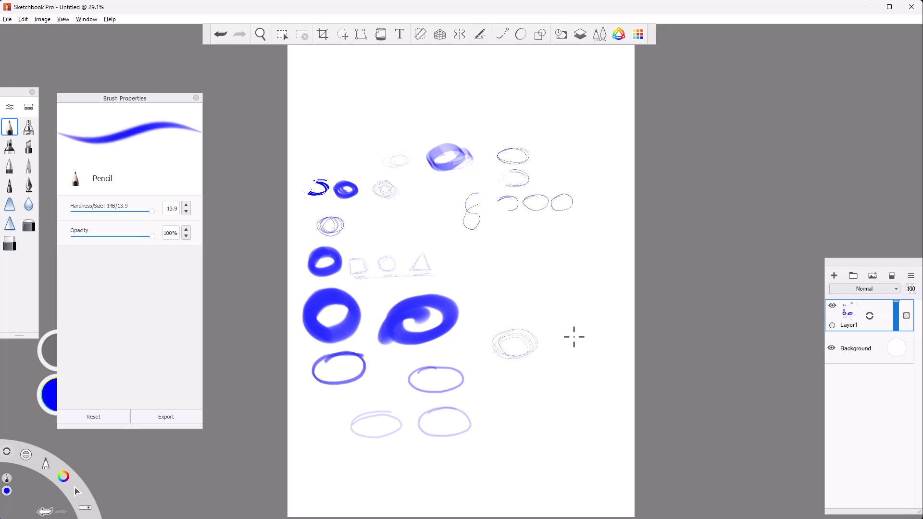
drag(572, 336, 562, 356)
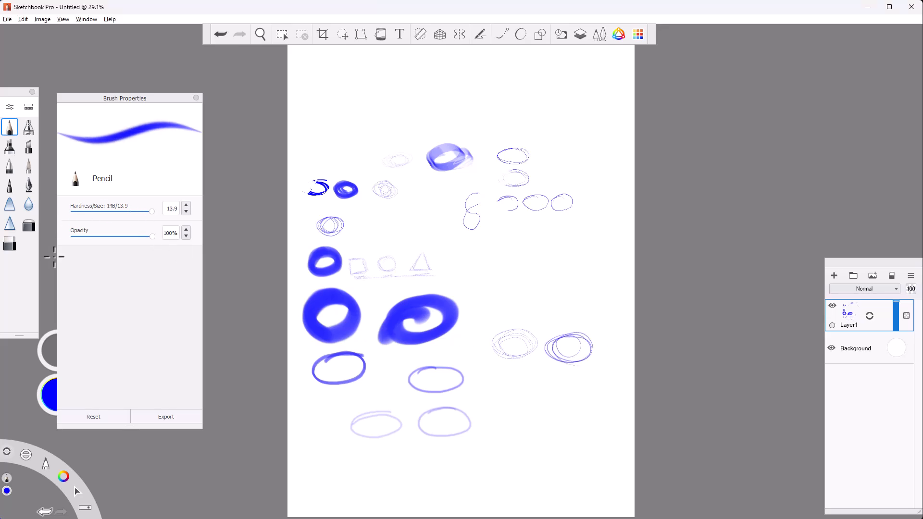
click(93, 411)
click(30, 408)
click(196, 97)
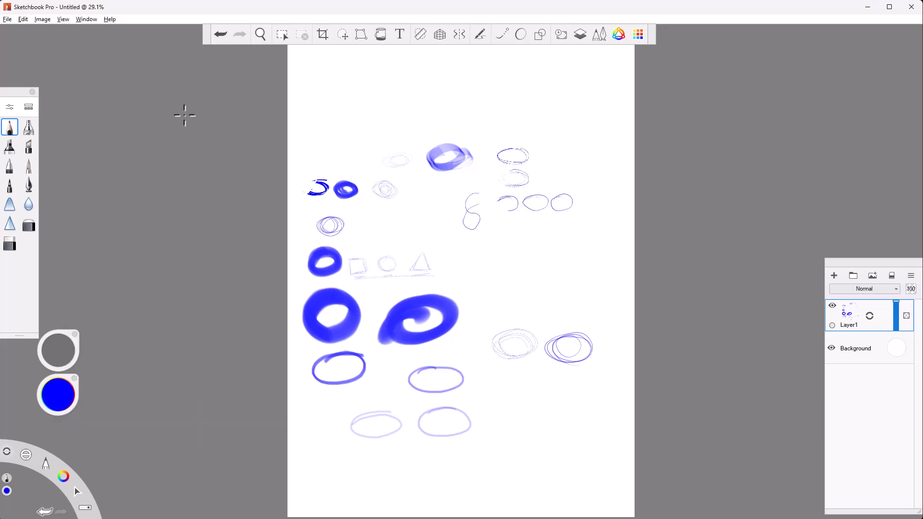
Draw two test ovals below the Pencil ones with the Ballpoint Pen, at size 3.5 and at size 0.4.
click(10, 169)
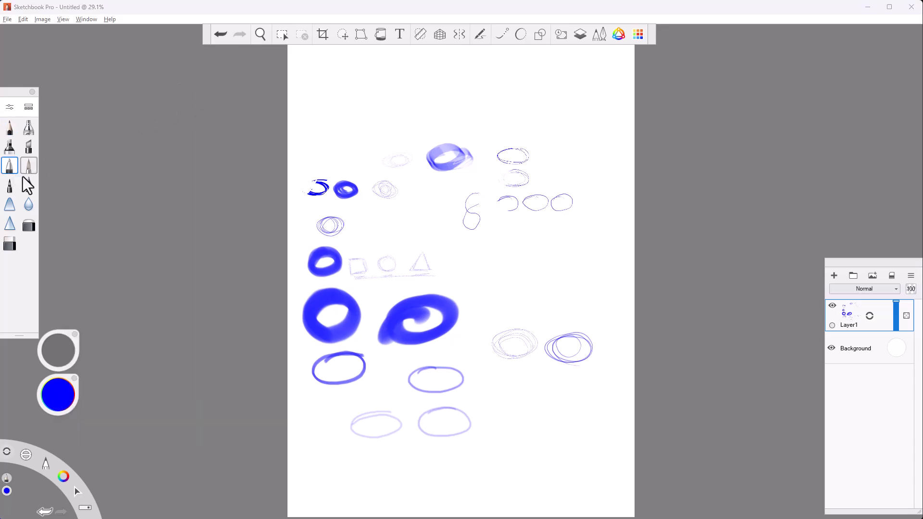
click(10, 107)
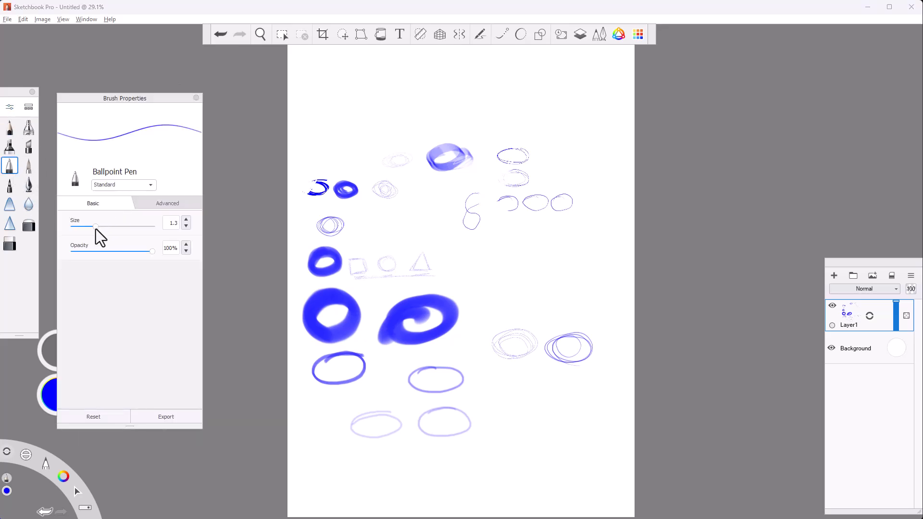
drag(97, 228, 142, 226)
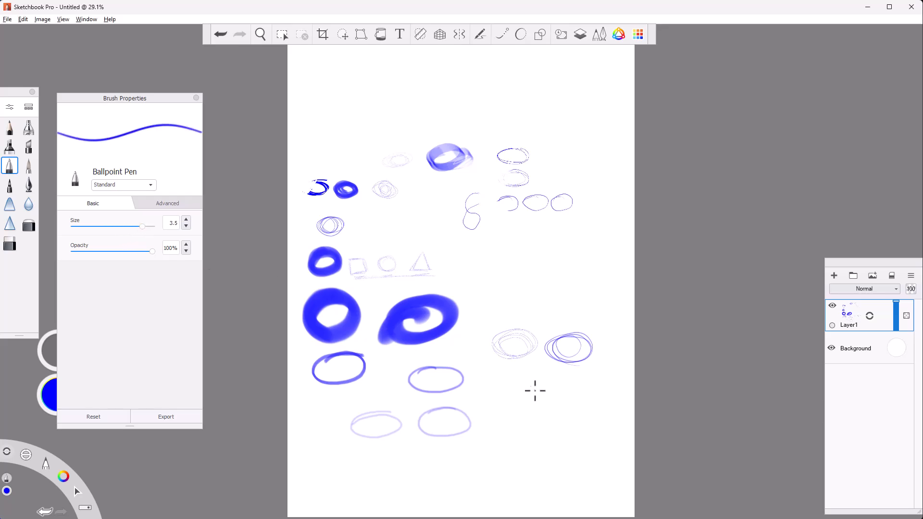
drag(523, 385, 546, 396)
drag(143, 227, 80, 227)
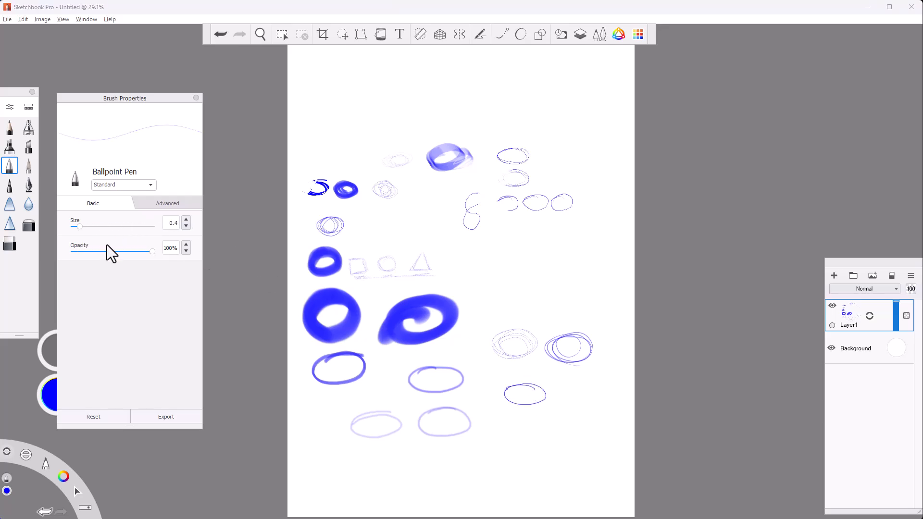
drag(579, 386, 582, 392)
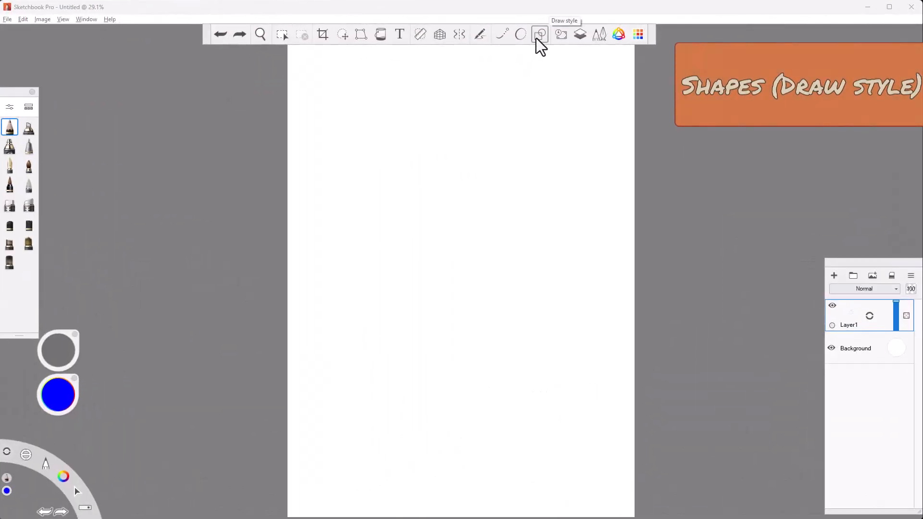
Move the draw style options beneath their tool and draw a diagonal straight line across the middle of the blank canvas.
click(535, 38)
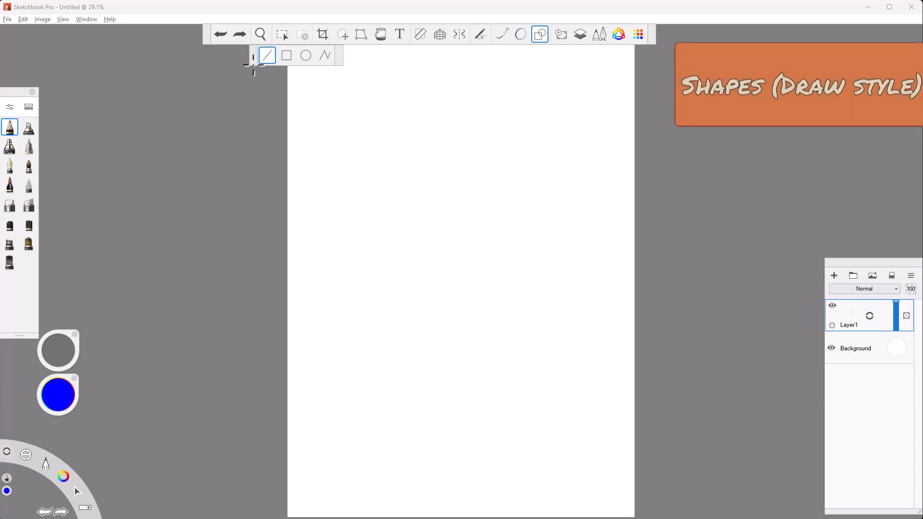
drag(254, 57, 513, 59)
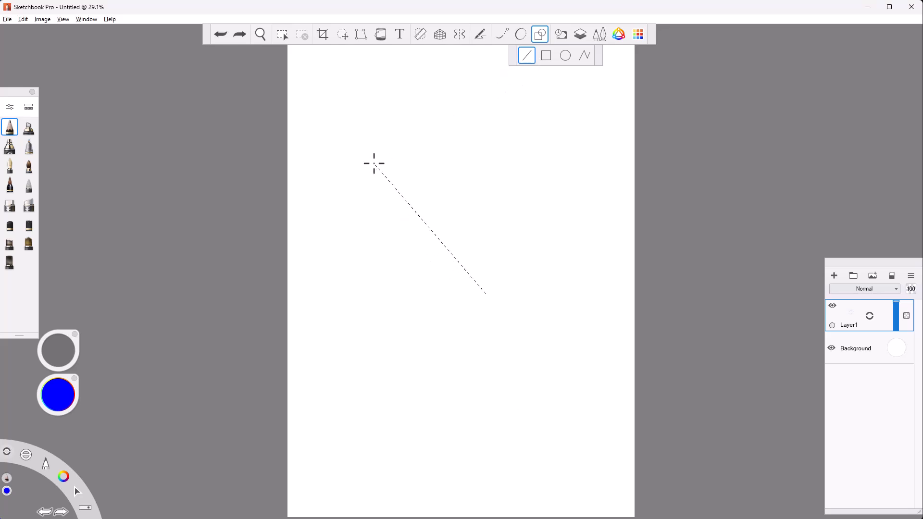
drag(374, 164, 374, 163)
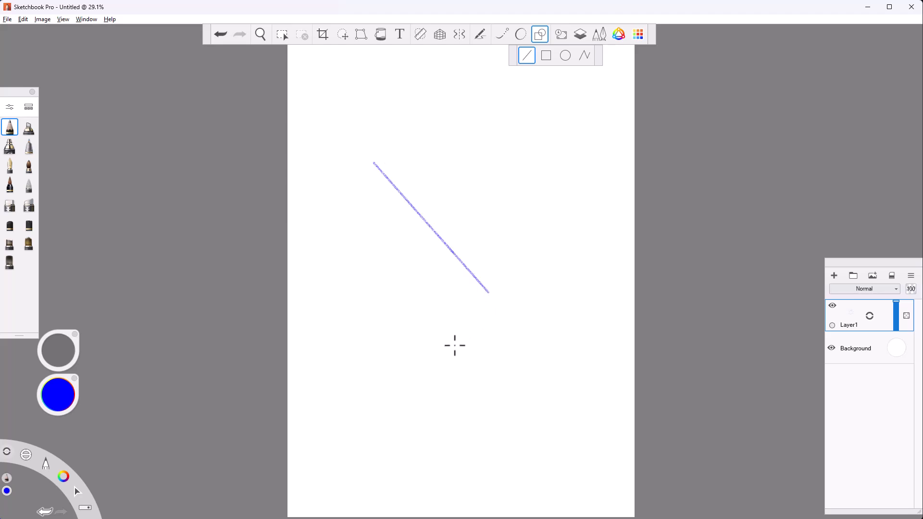
Draw a tall rectangle on the far side of the diagonal line and a proportionally constrained square beside it.
click(542, 59)
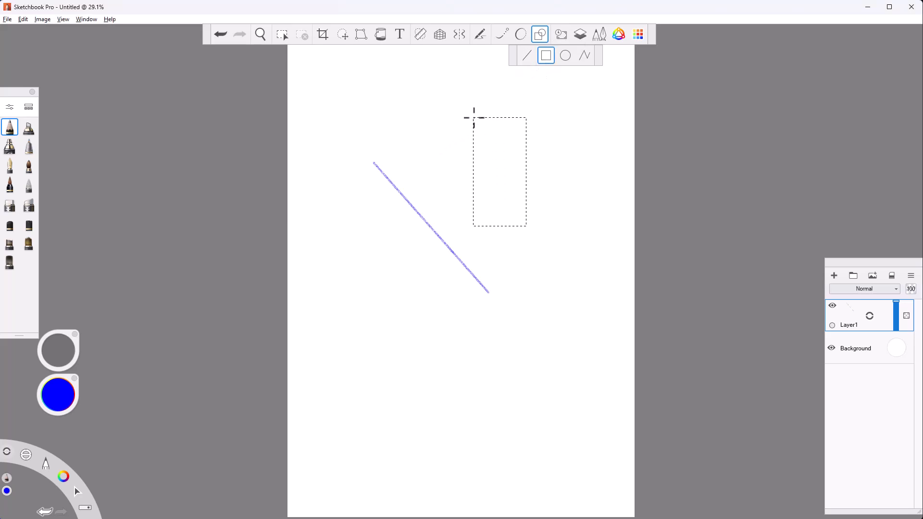
drag(526, 226, 530, 225)
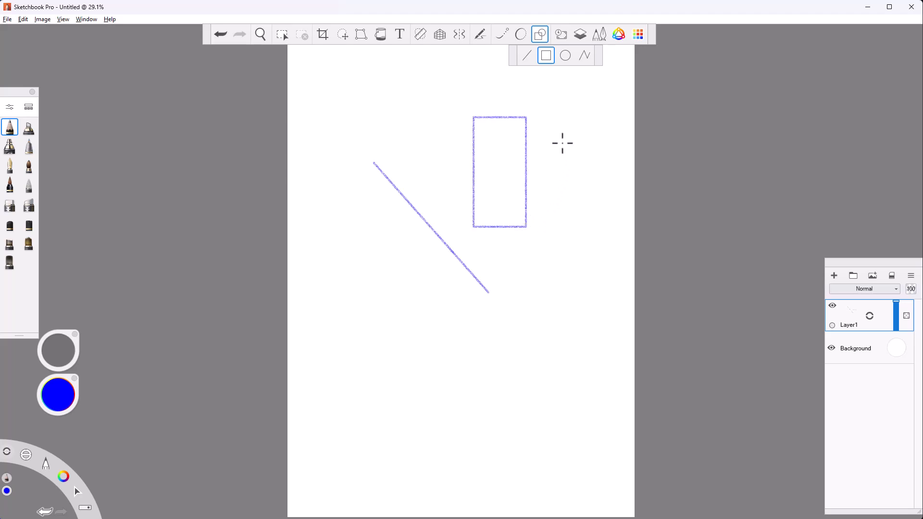
key(shift)
drag(559, 136, 541, 118)
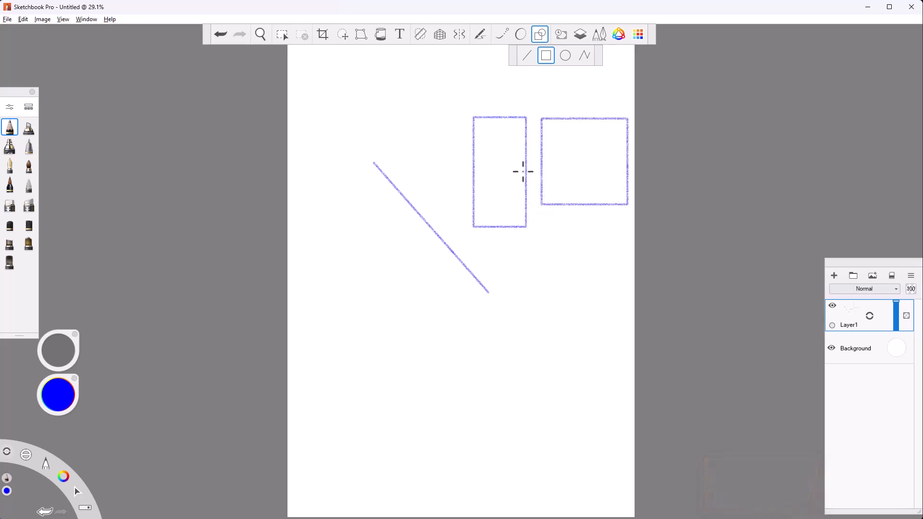
Draw a tall narrow ellipse below the diagonal line and a perfect circle between the ellipse and the line.
click(566, 56)
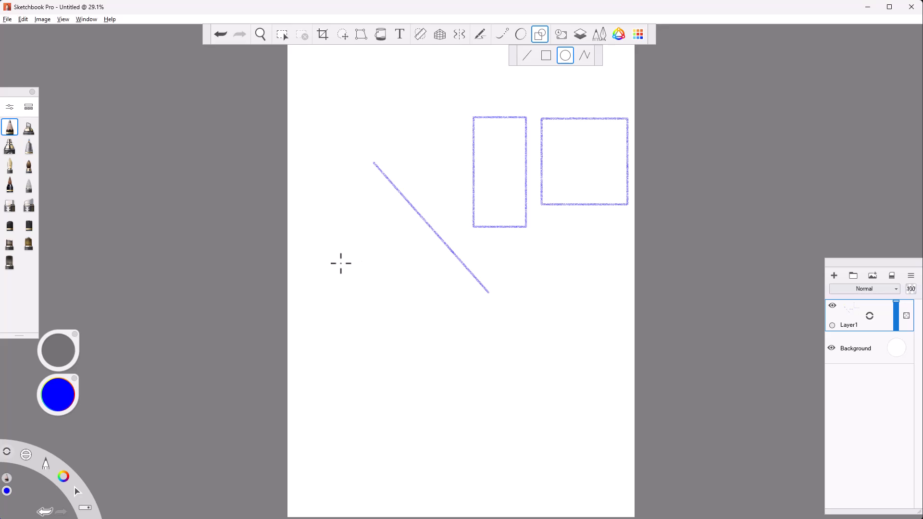
drag(353, 291, 361, 306)
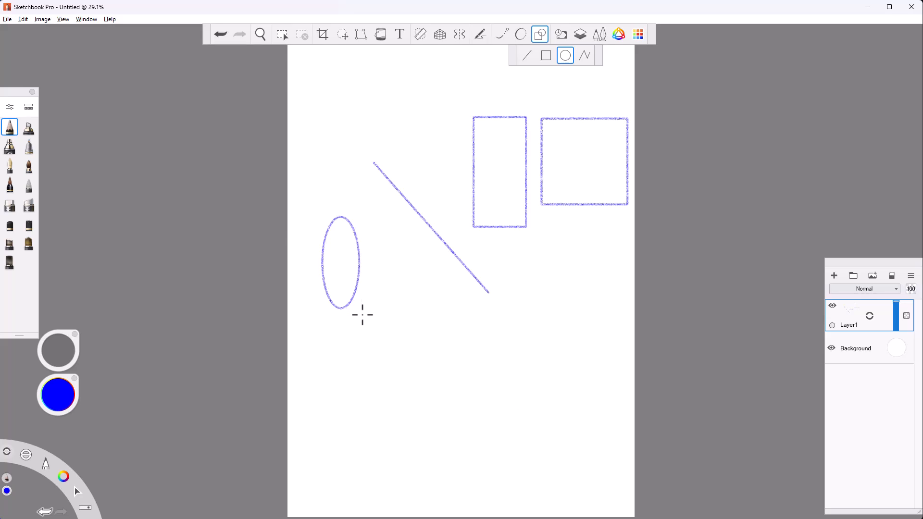
key(shift)
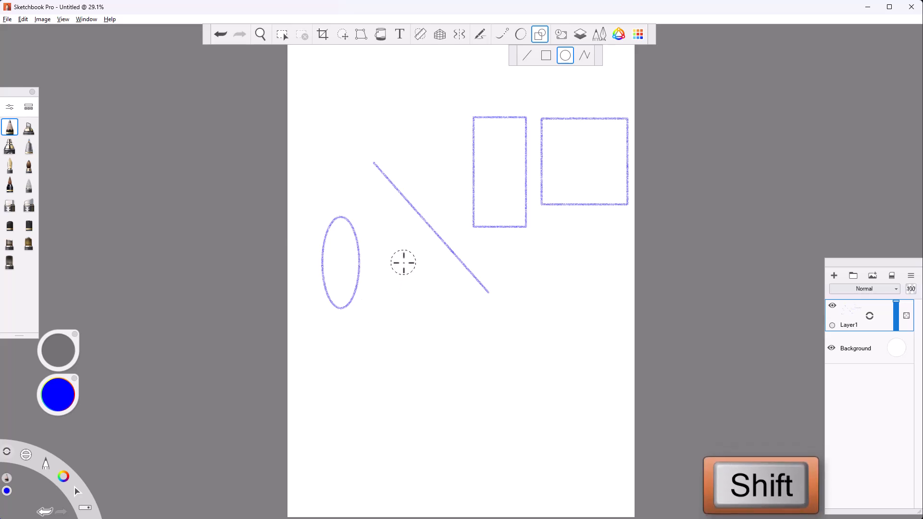
drag(404, 263, 410, 307)
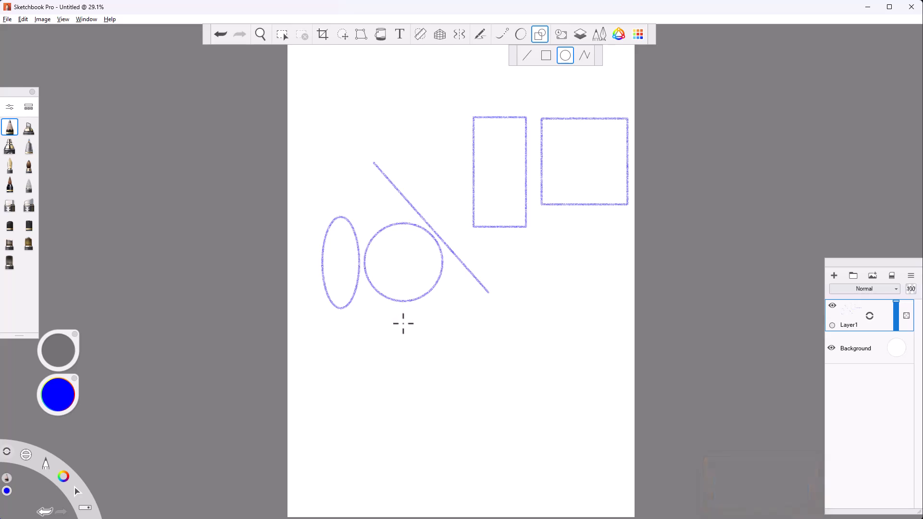
Draw an open four-segment polyline below the circle with the Polyline draw style.
click(584, 57)
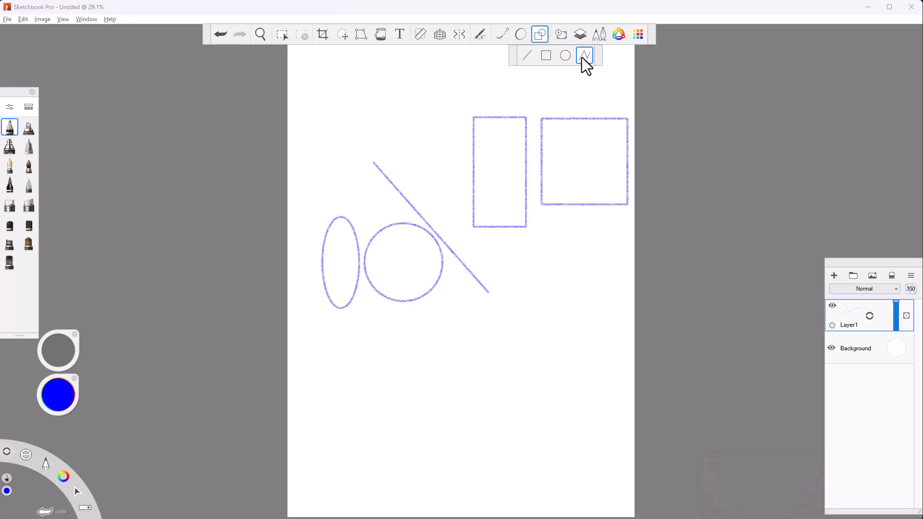
click(342, 422)
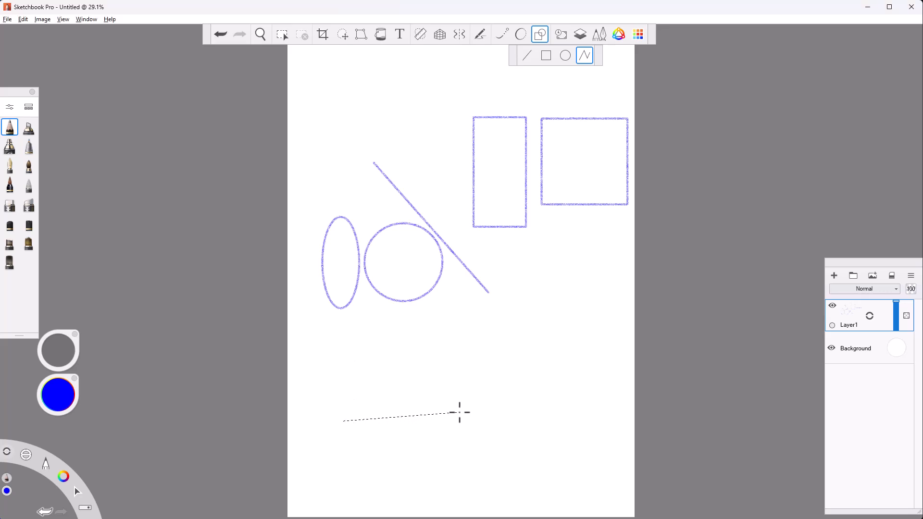
click(441, 346)
click(392, 386)
key(Return)
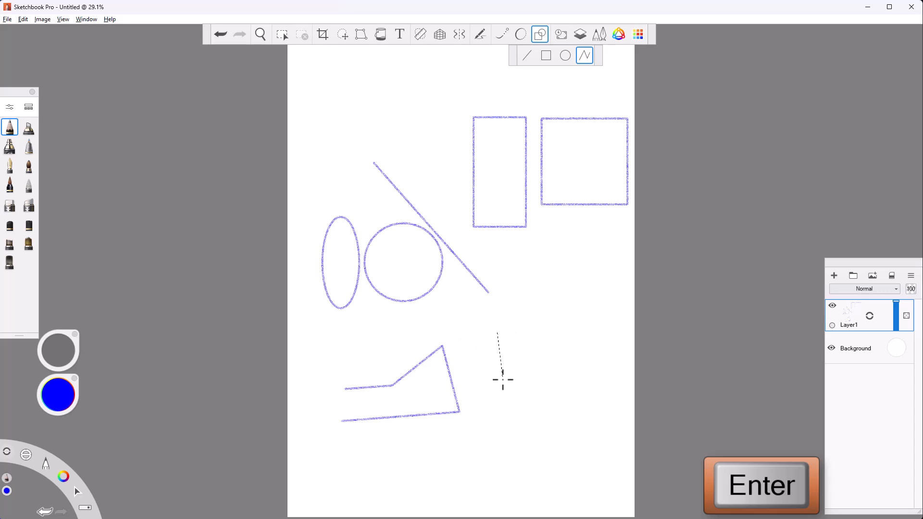
Complete an open three-segment polyline beside the first one, and cancel the extra polyline started below them.
click(605, 407)
double_click(576, 364)
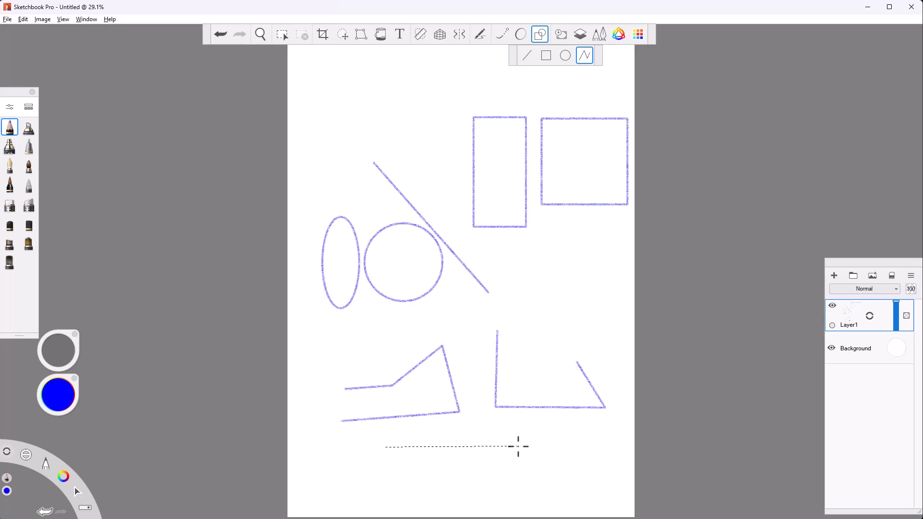
key(Escape)
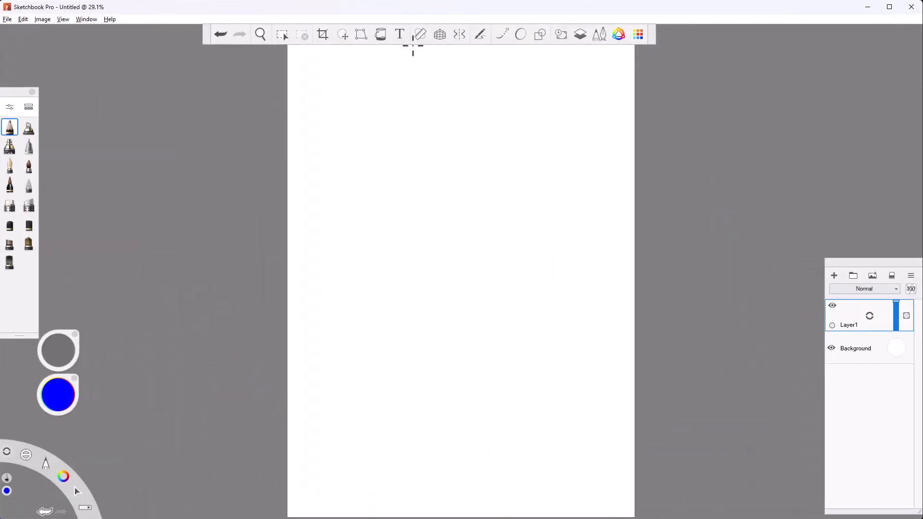
Show the straight ruler on the blank canvas, shift it slightly, and rotate it to slope from lower left to upper right.
key(r)
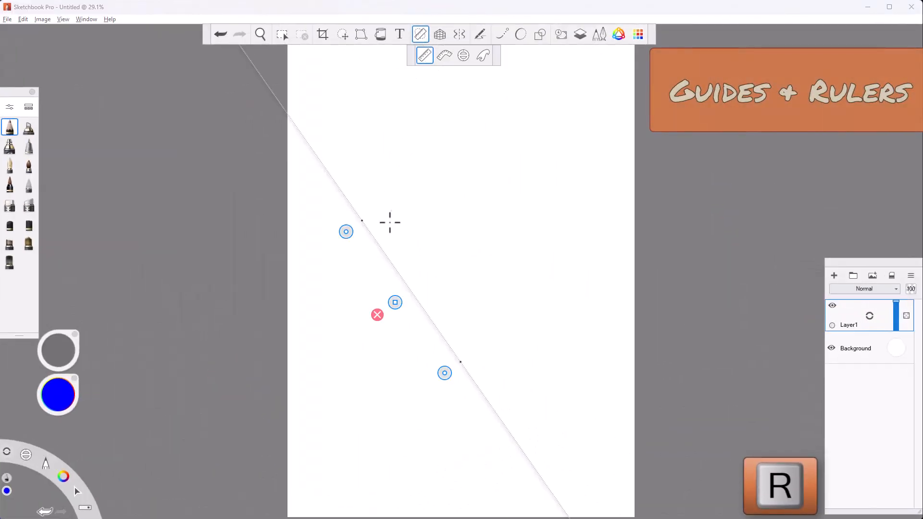
mouse_move(401, 304)
mouse_down()
mouse_move(365, 333)
mouse_move(394, 305)
mouse_up()
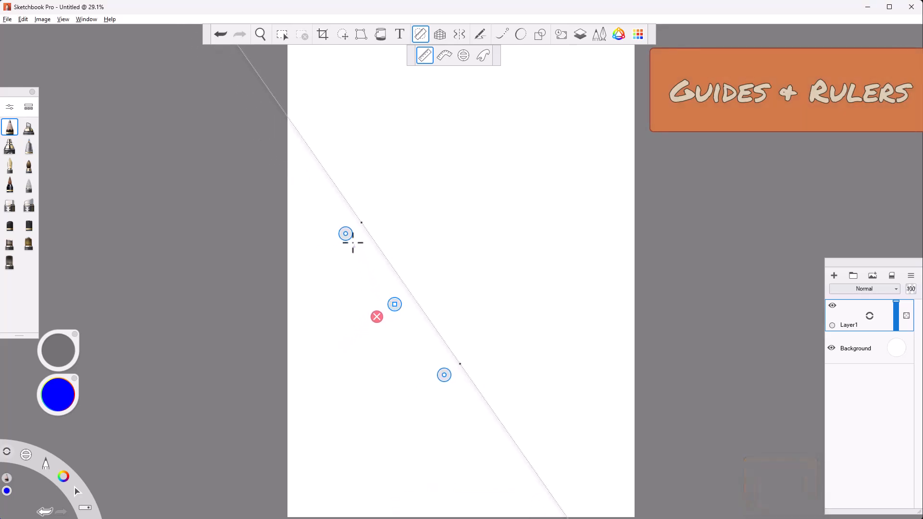
drag(345, 234, 542, 215)
Draw a diagonal pencil stroke along the ruler, and draw a thicker parallel stroke with the ruler moved up and to the left.
drag(477, 372, 394, 394)
mouse_move(467, 308)
mouse_down()
mouse_move(487, 326)
mouse_move(542, 228)
mouse_move(396, 405)
mouse_up()
mouse_move(489, 322)
mouse_down()
mouse_move(438, 290)
mouse_move(361, 353)
mouse_move(537, 140)
mouse_move(346, 371)
mouse_up()
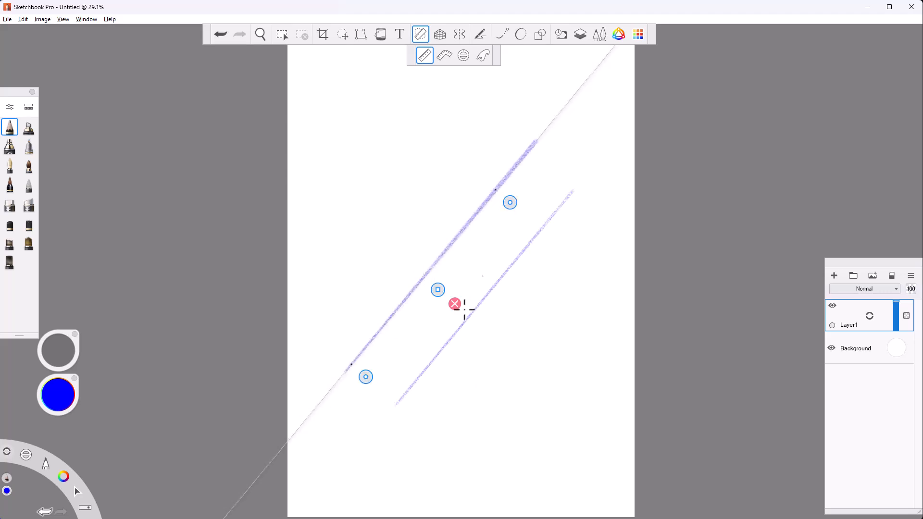
Close the straight ruler and clear the two diagonal pencil strokes from the layer.
click(456, 304)
key(Delete)
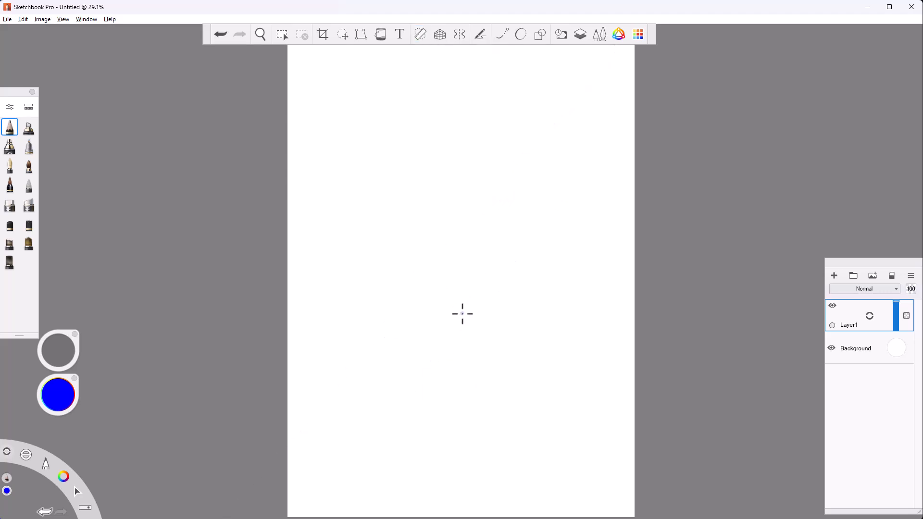
Show the curved ruler, shift it left and slightly down the canvas, and bend its curve more tightly.
click(420, 36)
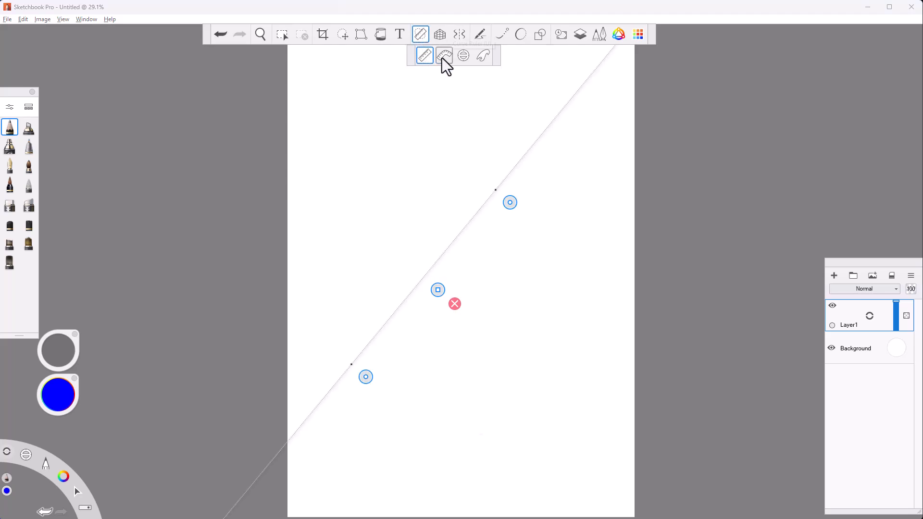
key(u)
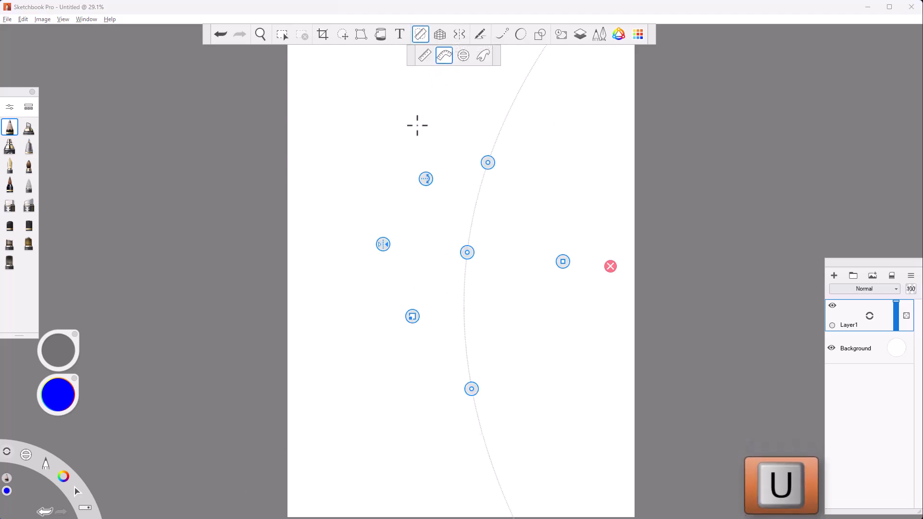
drag(563, 262, 504, 291)
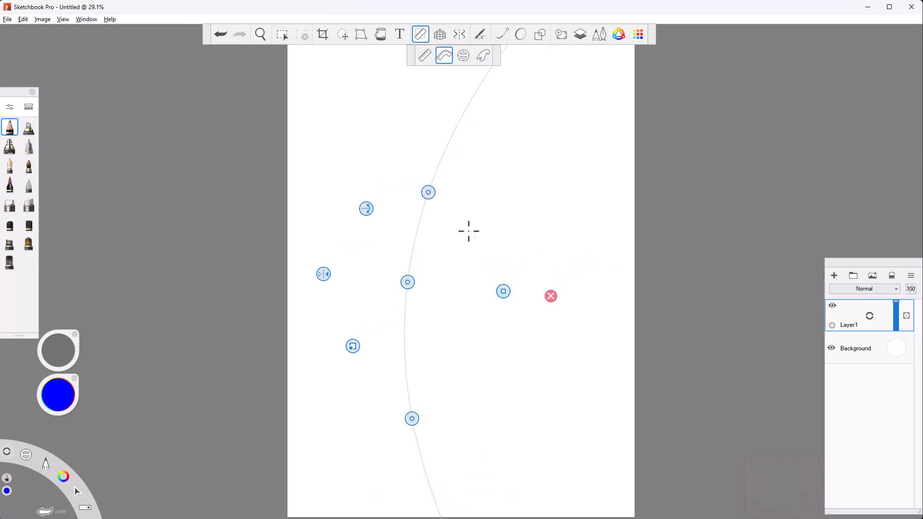
drag(427, 194, 435, 175)
drag(407, 421, 414, 427)
drag(353, 346, 369, 329)
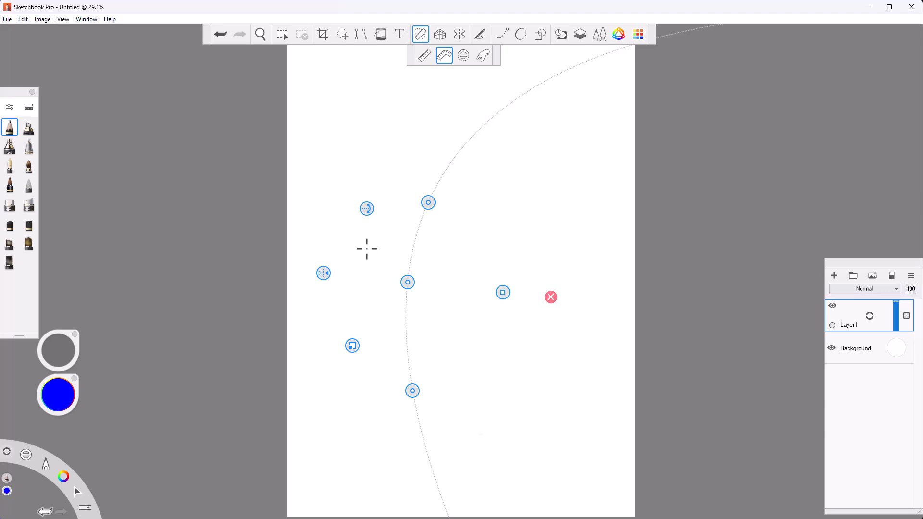
Flip the curved ruler horizontally and back, and rotate it clockwise so its arc rises from lower left to upper right.
click(323, 273)
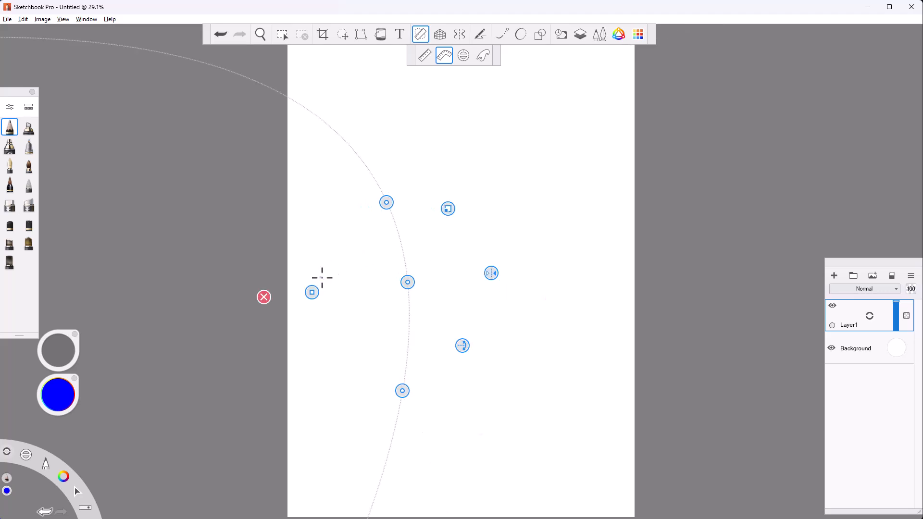
click(492, 273)
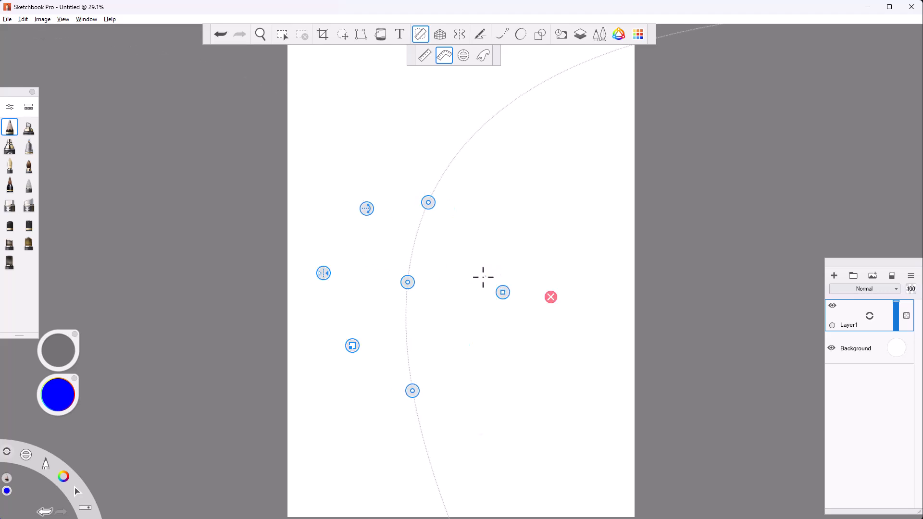
drag(367, 208, 365, 209)
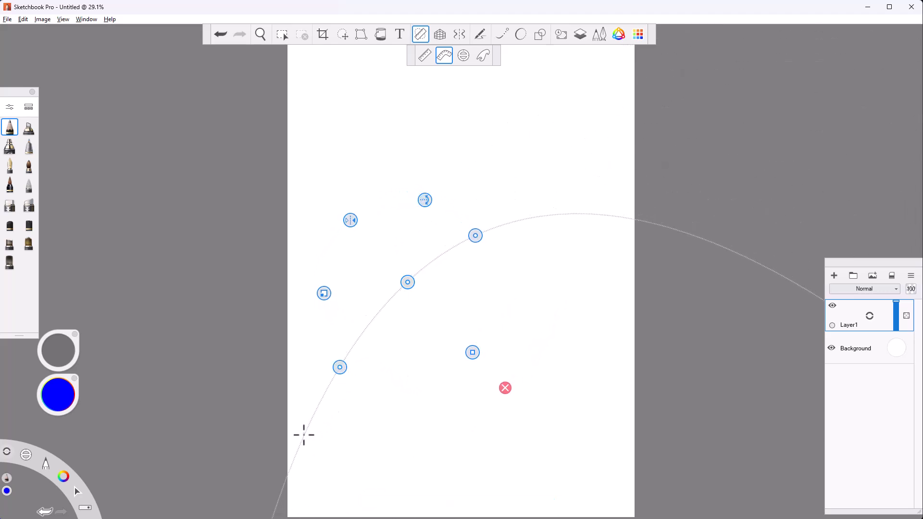
Draw a long pencil arc along the curved ruler, and draw a second arc with the ruler moved down and to the right.
mouse_move(302, 439)
mouse_down()
mouse_move(379, 313)
mouse_move(441, 254)
mouse_move(555, 213)
mouse_move(621, 216)
mouse_up()
mouse_move(507, 224)
mouse_down()
mouse_move(428, 264)
mouse_move(332, 380)
mouse_up()
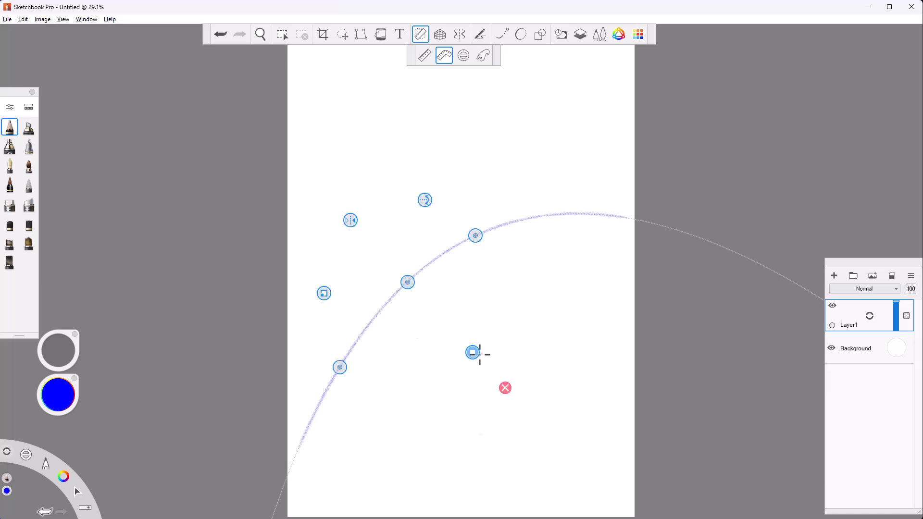
drag(478, 354, 438, 394)
mouse_move(344, 500)
mouse_down()
mouse_move(411, 378)
mouse_move(570, 264)
mouse_up()
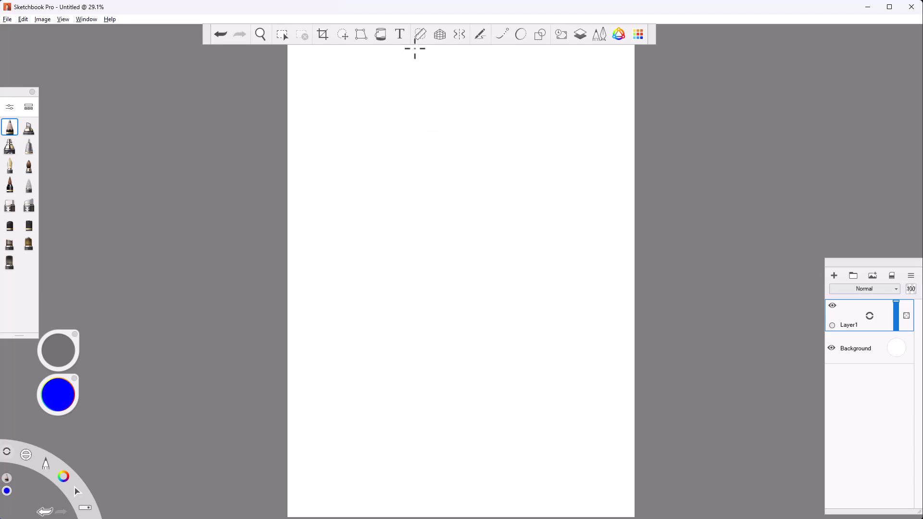
Show the ellipse guide, make it rounder, shift it slightly up, shrink it, and tilt it from lower left to upper right.
click(419, 33)
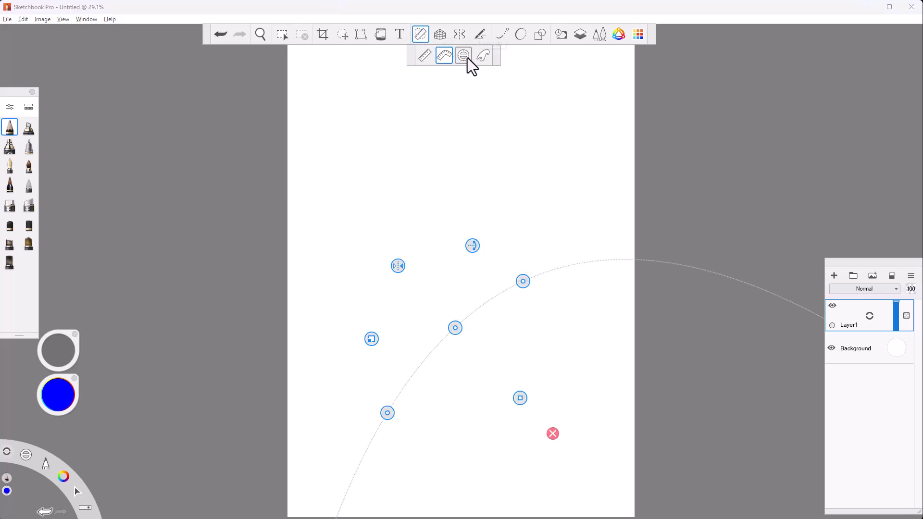
key(e)
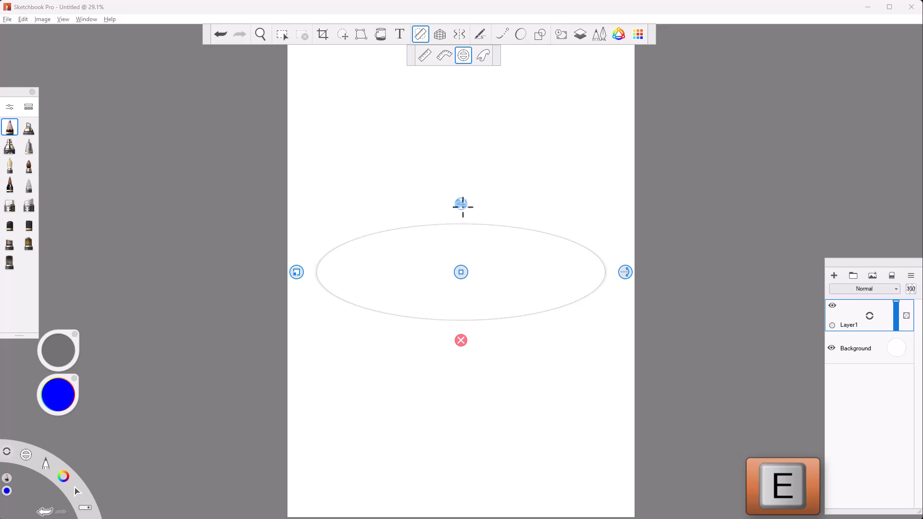
drag(462, 205, 462, 205)
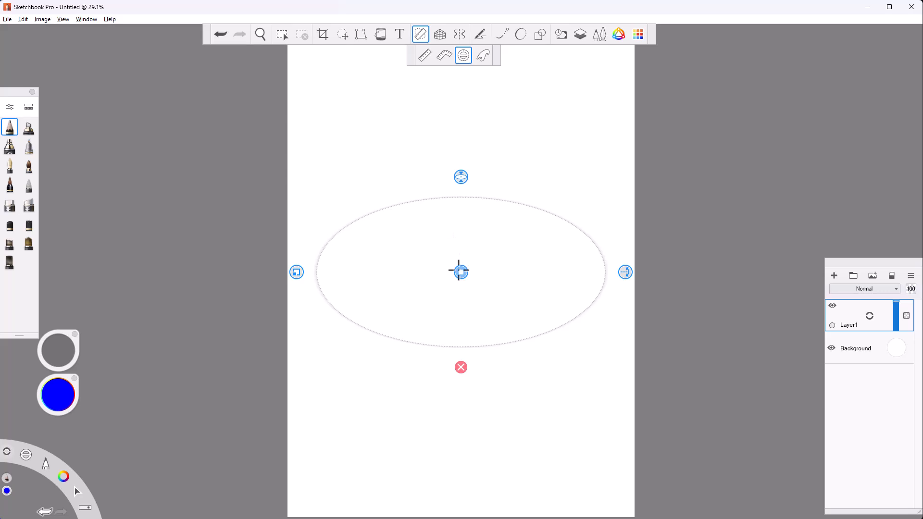
mouse_move(461, 272)
mouse_down()
mouse_move(460, 245)
mouse_move(446, 262)
mouse_move(464, 274)
mouse_move(448, 261)
mouse_up()
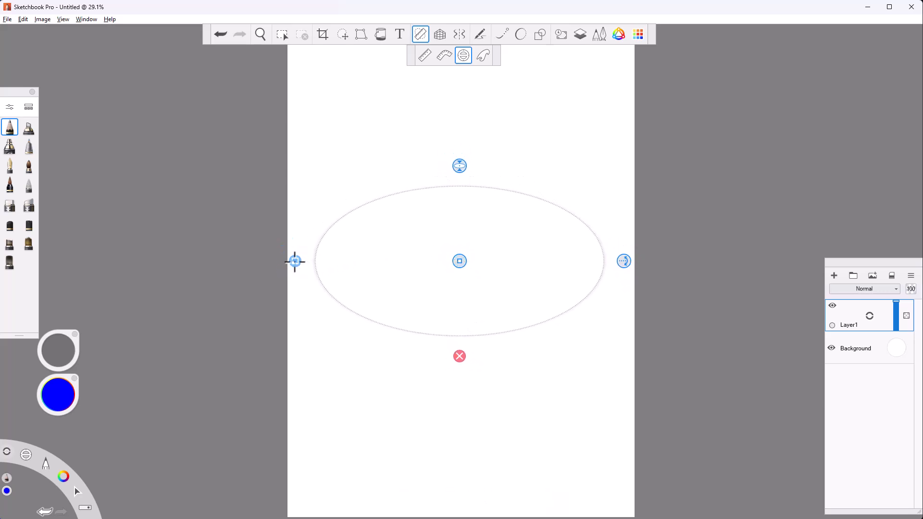
drag(294, 260, 294, 259)
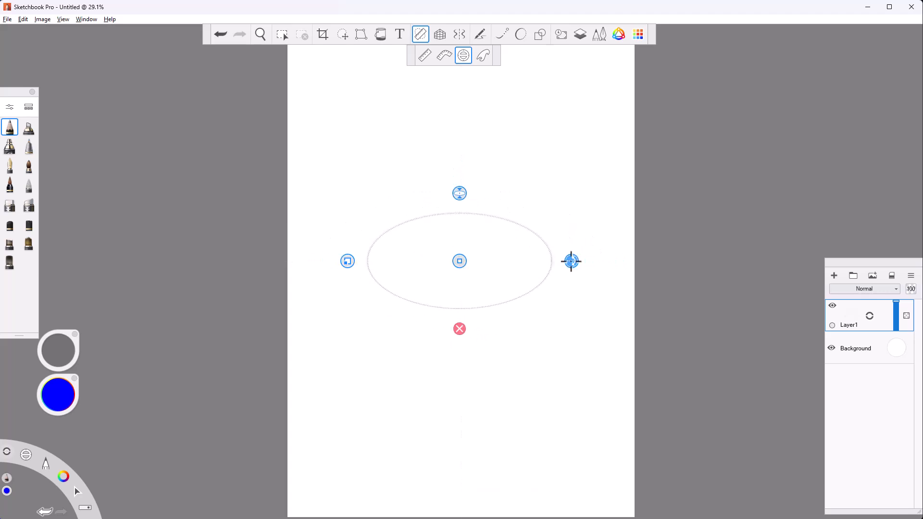
drag(570, 261, 534, 177)
Trace two overlapping tilted ellipses with the guide offset down and right for the second, and close the ellipse guide.
drag(462, 195, 462, 196)
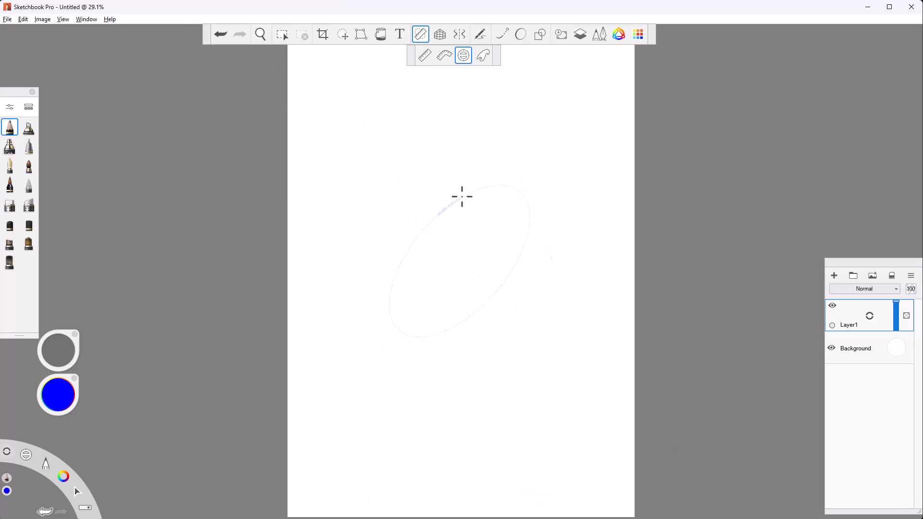
drag(428, 336, 529, 226)
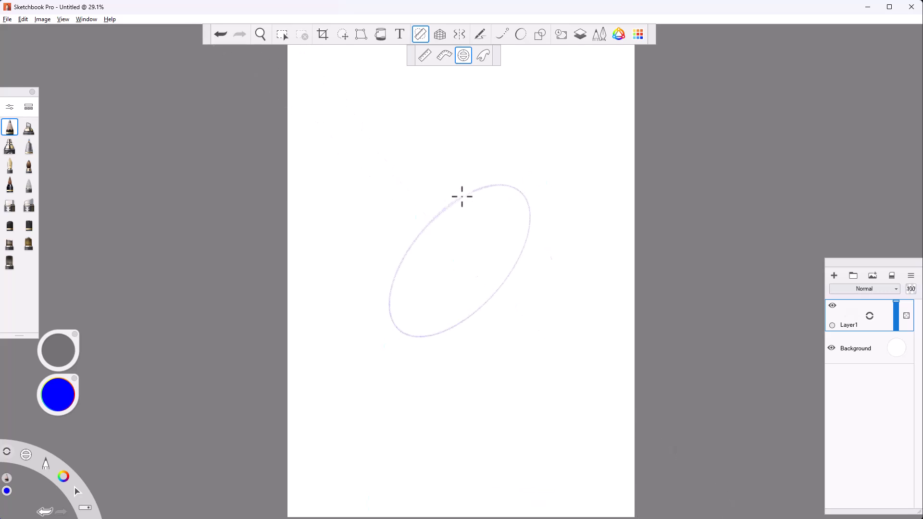
mouse_move(462, 196)
mouse_down()
mouse_move(493, 271)
mouse_move(457, 262)
mouse_move(486, 281)
mouse_up()
drag(434, 313, 419, 313)
click(535, 326)
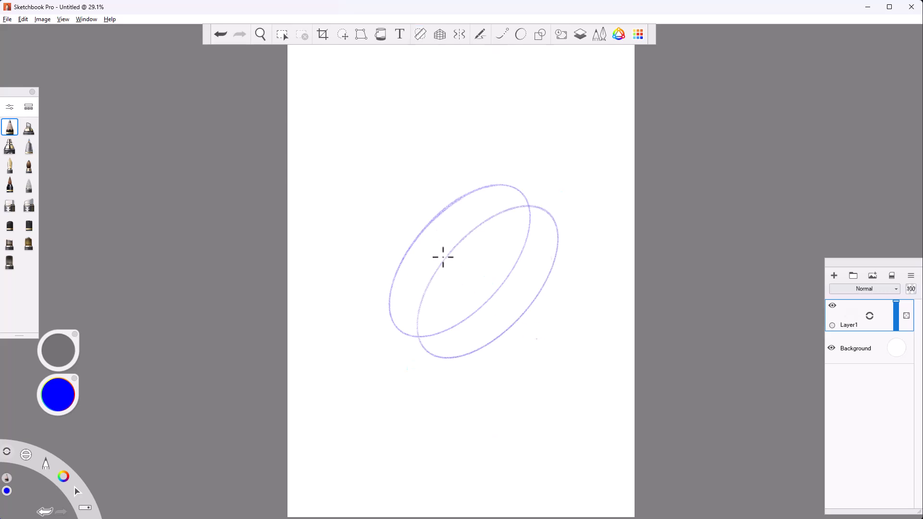
Clear the ellipses, show the French curve, and move, rotate counterclockwise and shrink it to fit within the canvas.
key(Delete)
click(420, 34)
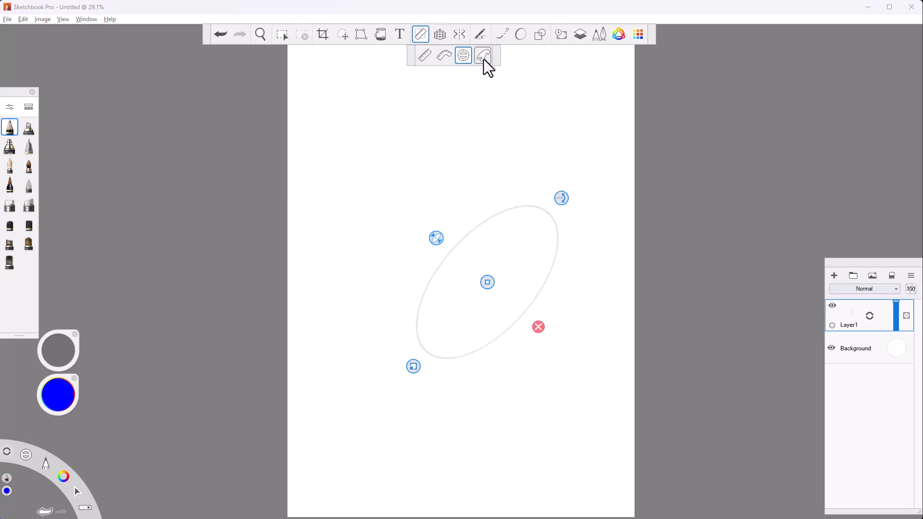
key(f)
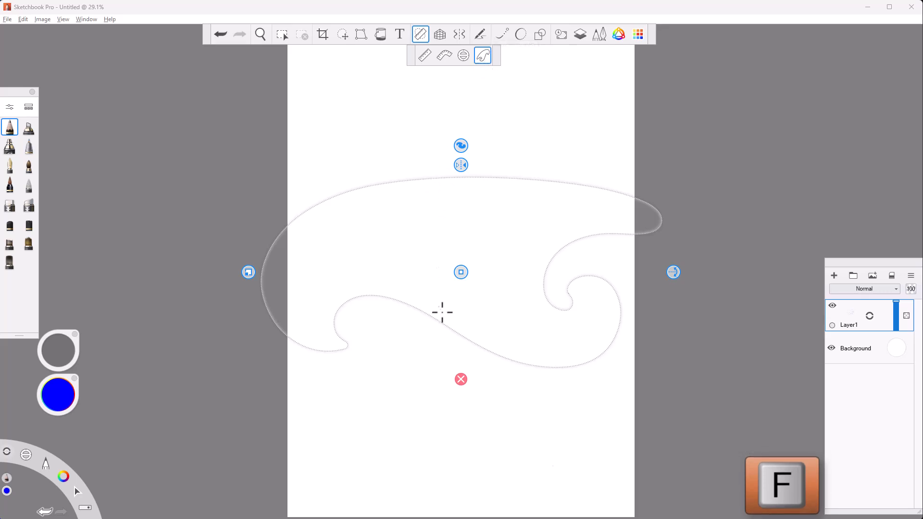
drag(461, 272, 477, 300)
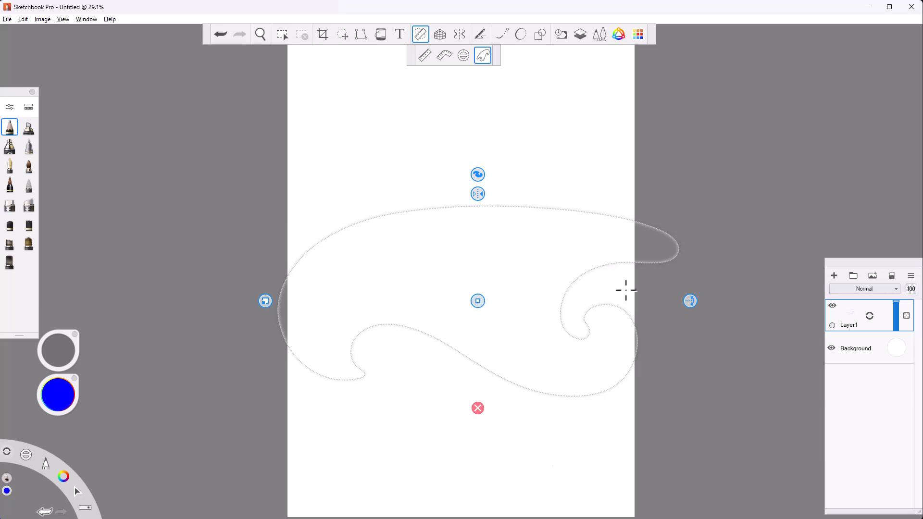
drag(695, 303, 659, 192)
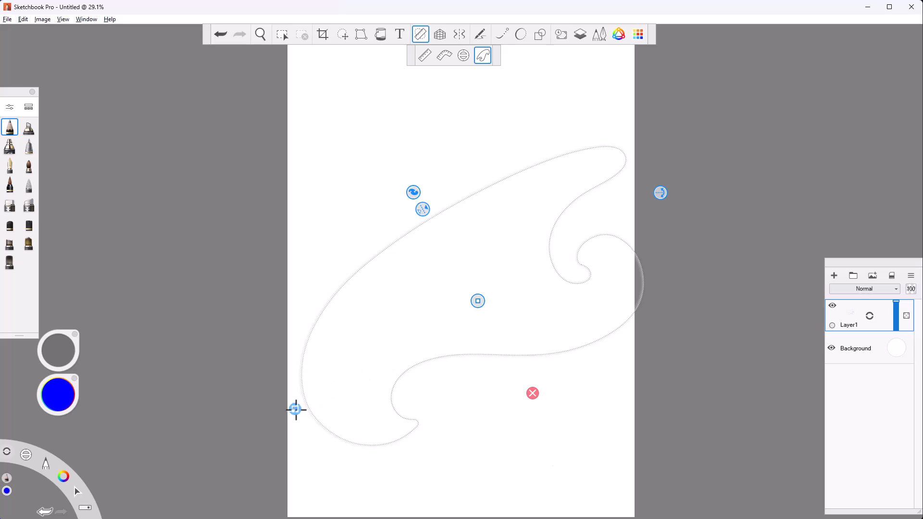
drag(296, 410, 350, 376)
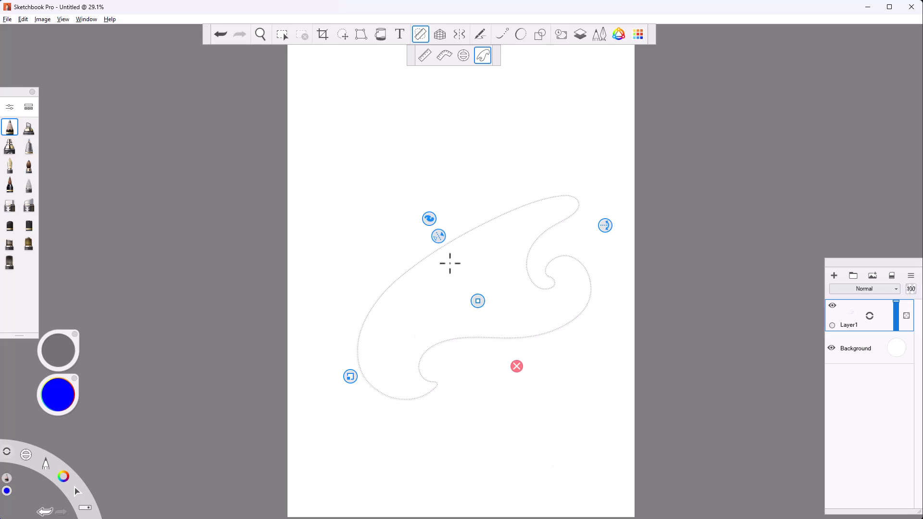
Mirror the French curve and flip it back, and cycle through its alternative shapes back to the first one.
click(438, 237)
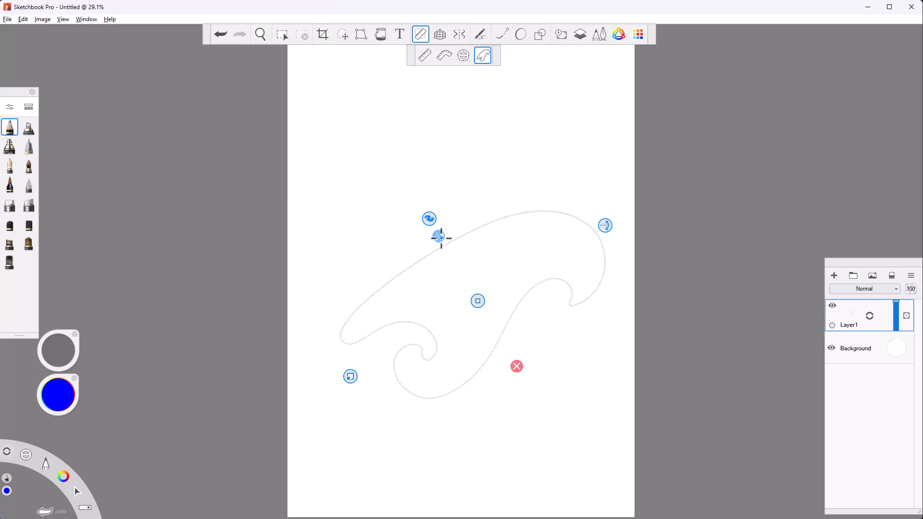
click(439, 238)
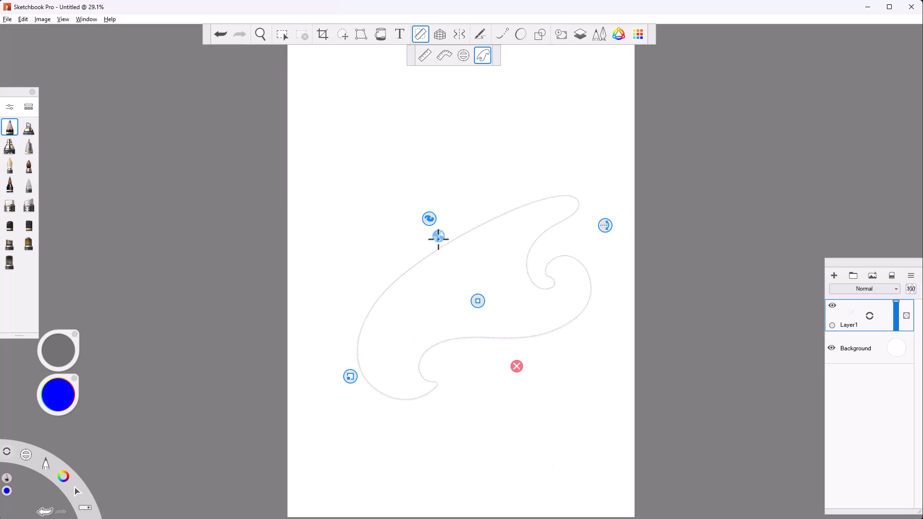
click(428, 219)
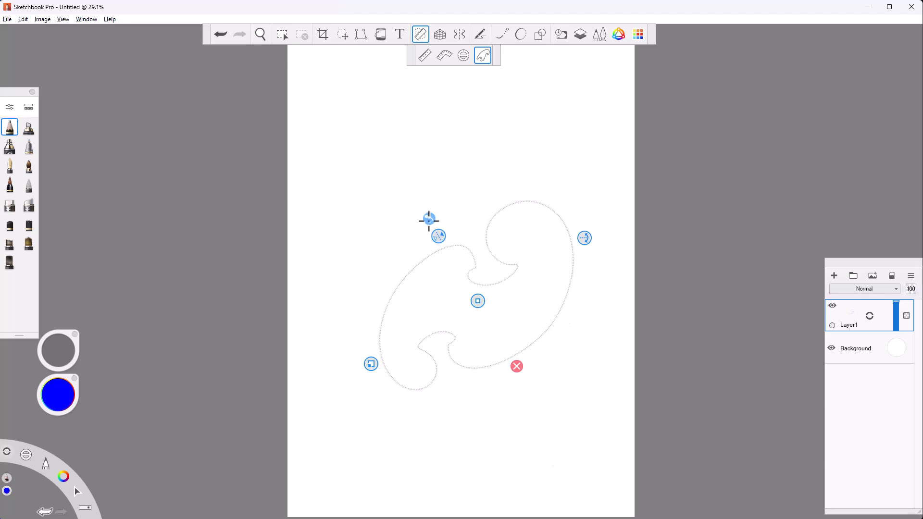
click(429, 220)
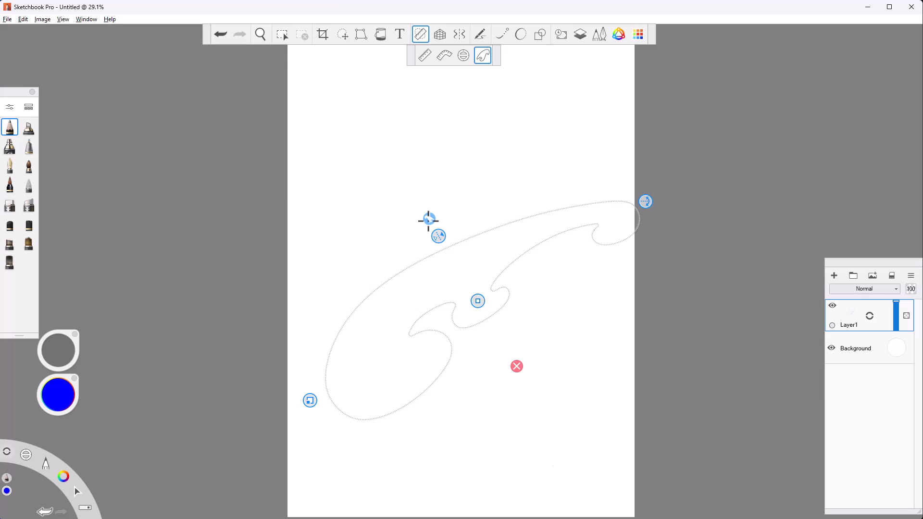
click(429, 219)
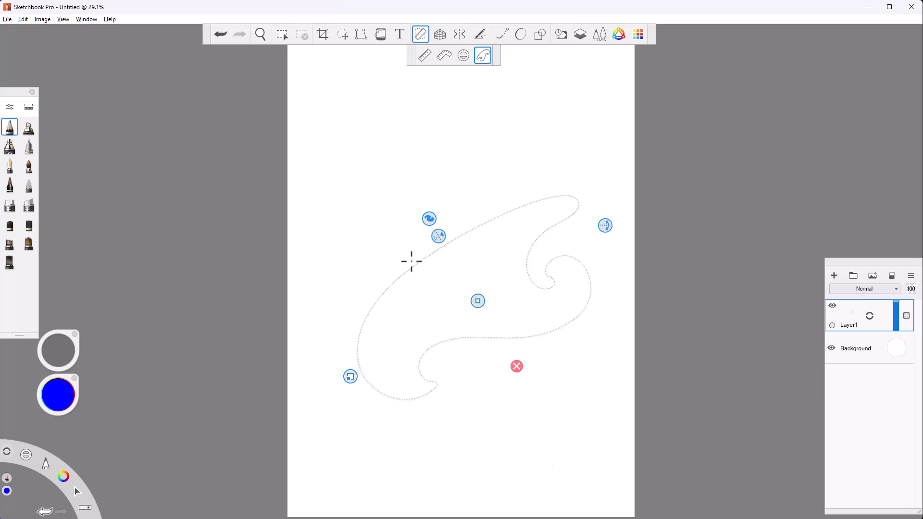
Draw pencil strokes along the French curve's upper edge and around its inner hook.
drag(411, 270, 523, 206)
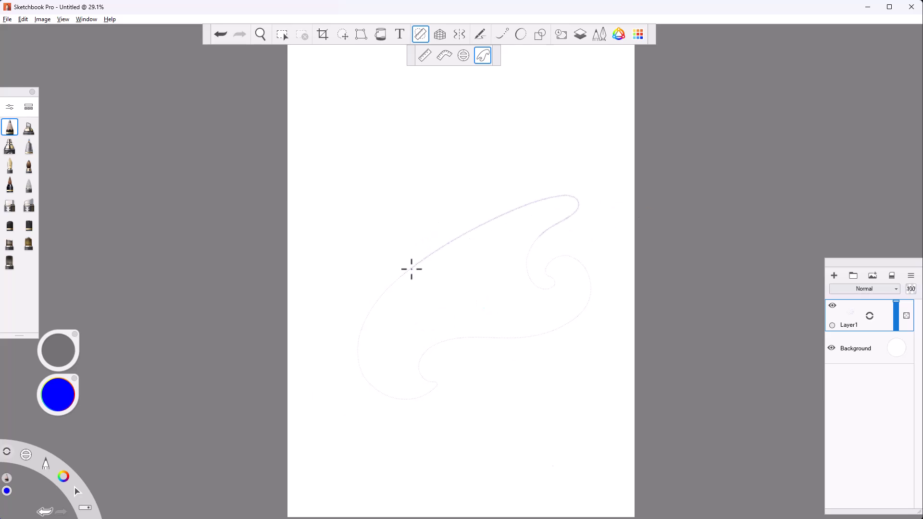
mouse_move(553, 278)
mouse_down()
mouse_move(581, 313)
mouse_move(369, 382)
mouse_move(474, 230)
mouse_up()
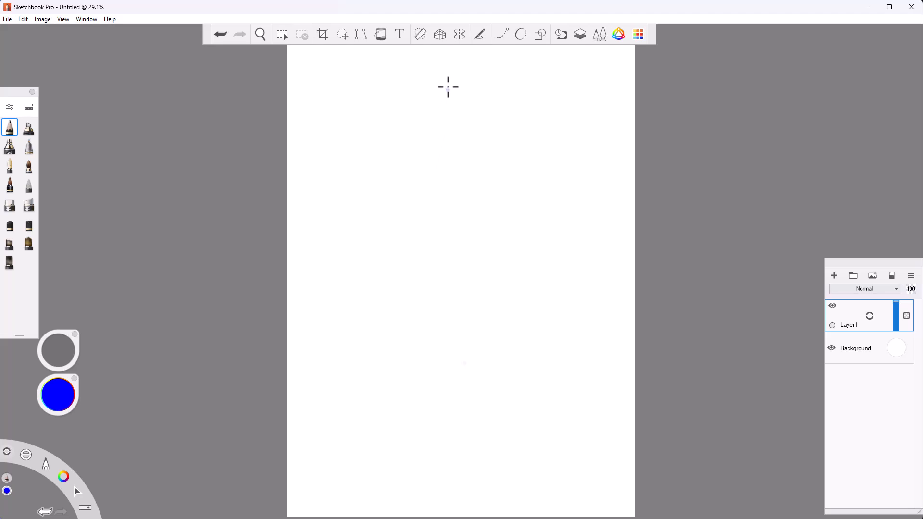
Turn on Y symmetry with the vertical centre axis, and draw several short curved pencil strokes mirrored across it.
click(458, 35)
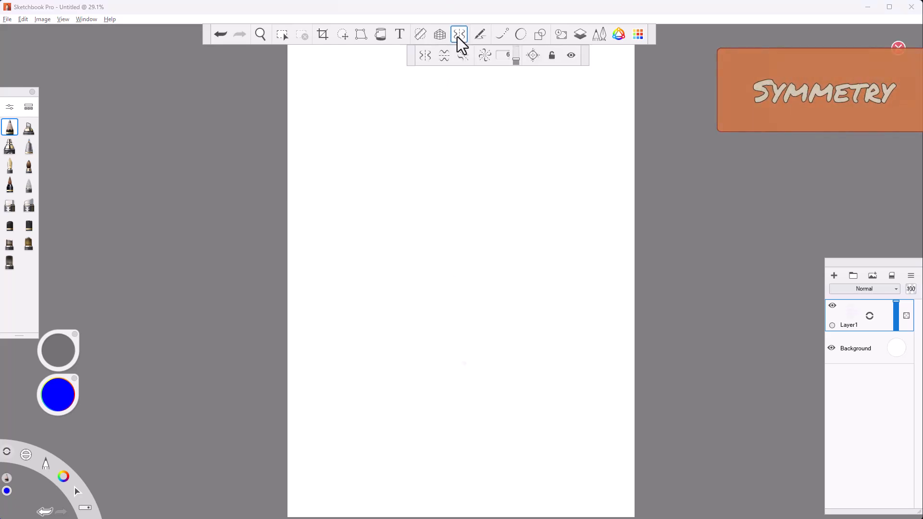
click(423, 59)
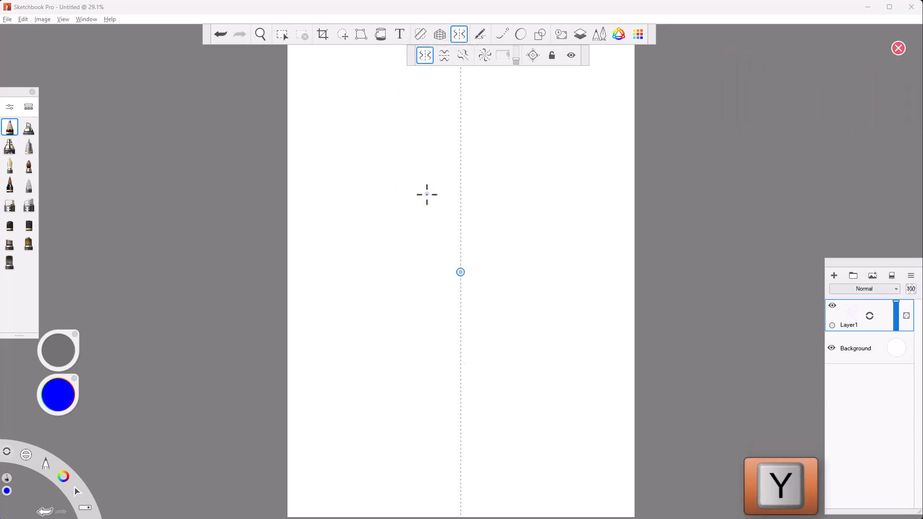
mouse_move(426, 195)
mouse_down()
mouse_move(451, 194)
mouse_move(420, 194)
mouse_move(417, 204)
mouse_move(452, 210)
mouse_move(426, 195)
mouse_up()
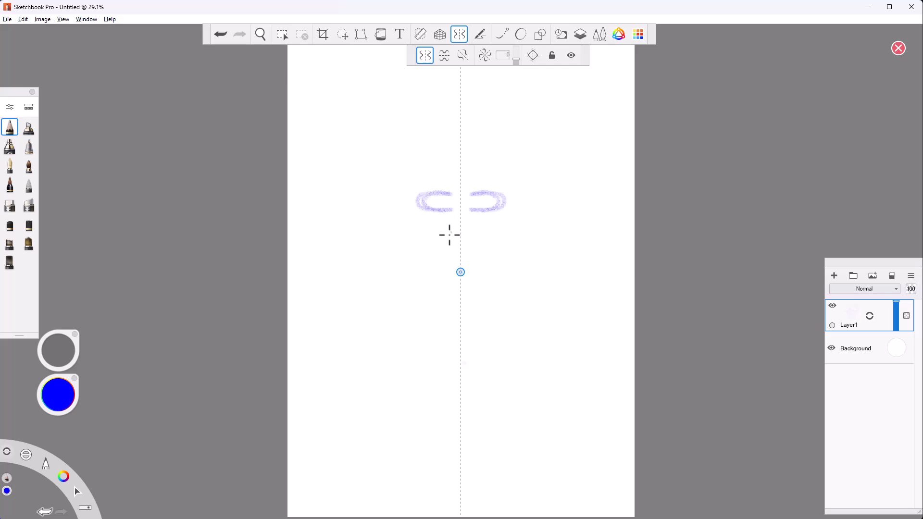
drag(448, 246, 414, 249)
drag(423, 152, 413, 154)
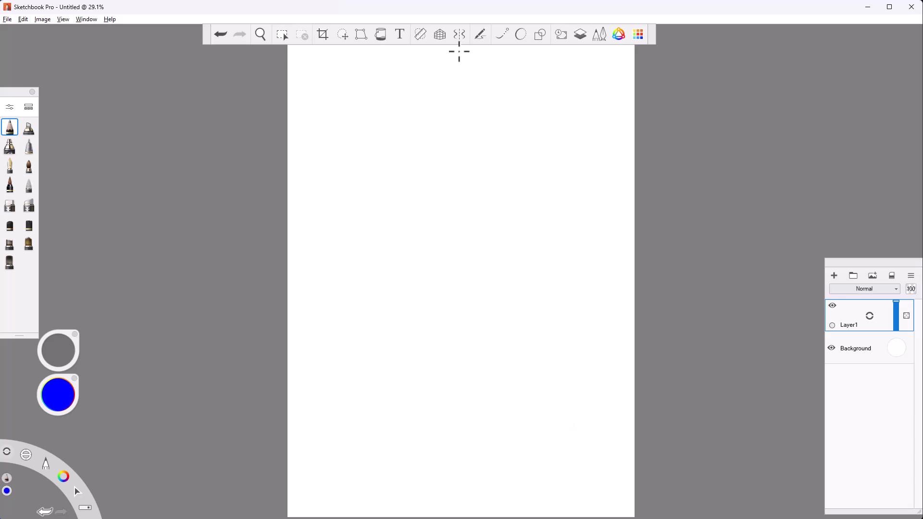
Turn on X symmetry and draw a short horizontal pencil stroke just above the central horizontal axis.
click(457, 35)
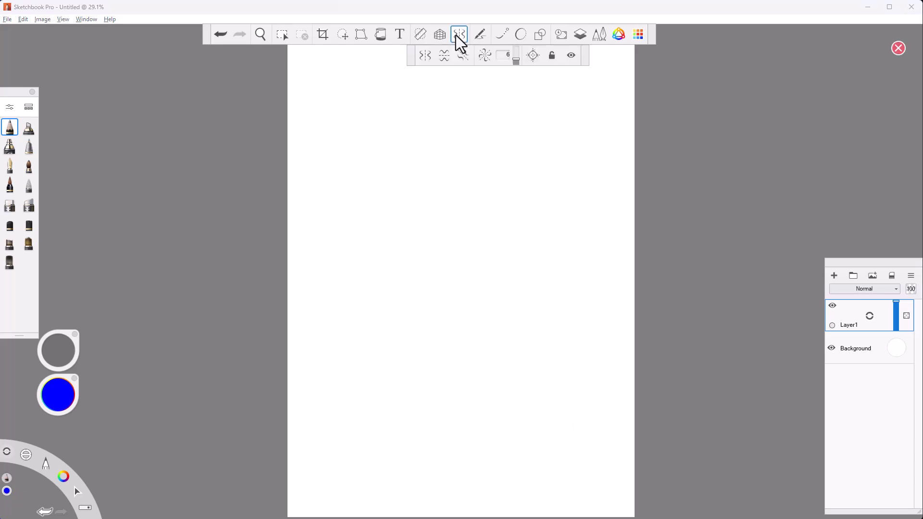
key(x)
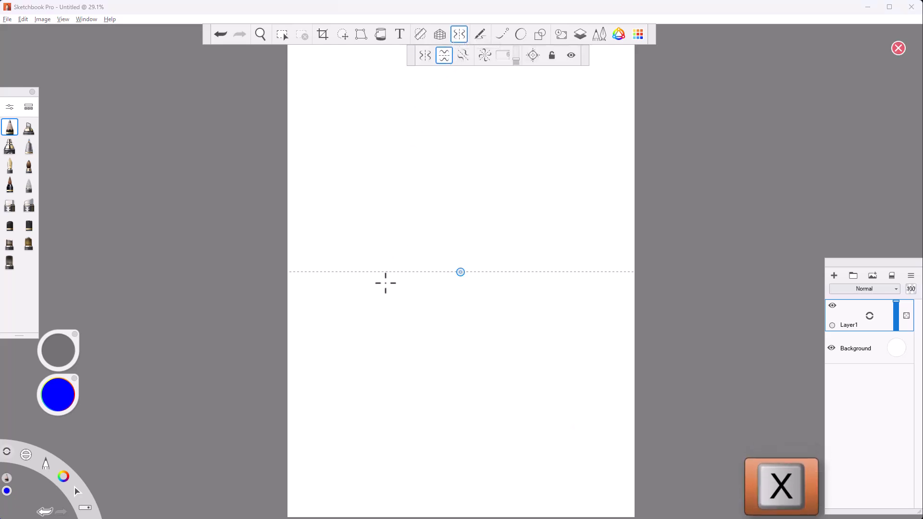
mouse_move(379, 256)
mouse_down()
mouse_move(379, 231)
mouse_move(389, 231)
mouse_move(393, 257)
mouse_move(375, 259)
mouse_move(436, 257)
mouse_up()
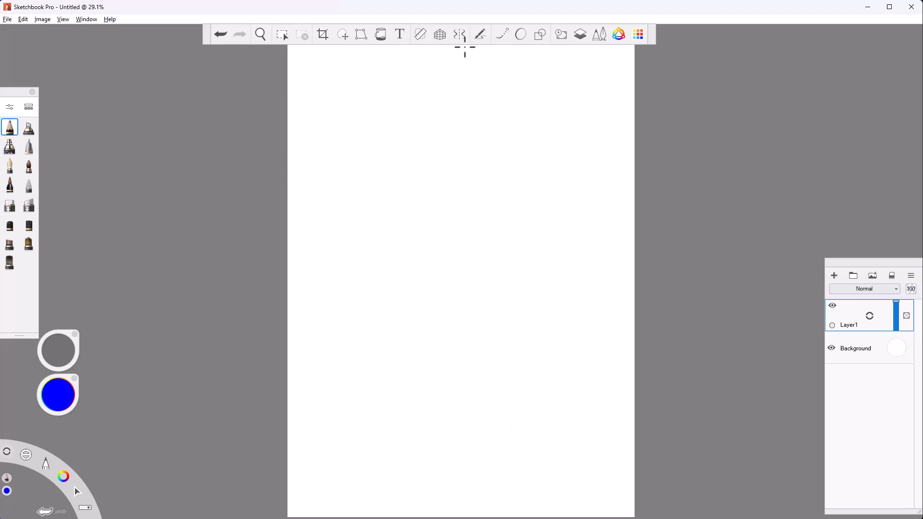
Turn on custom-axis symmetry, rotate its axis counterclockwise, and draw a pencil stroke mirrored across the tilted line.
click(461, 36)
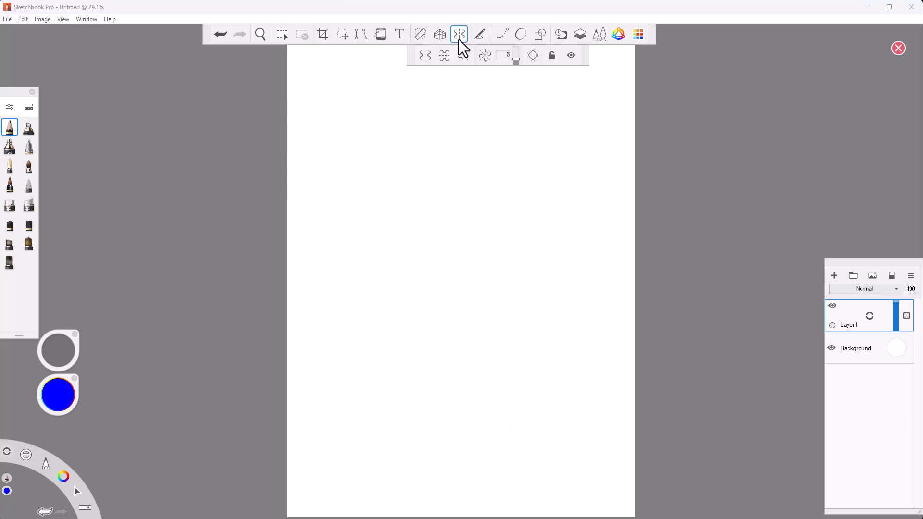
click(465, 57)
drag(461, 150, 390, 179)
mouse_move(438, 228)
mouse_down()
mouse_move(441, 192)
mouse_move(418, 186)
mouse_move(444, 168)
mouse_up()
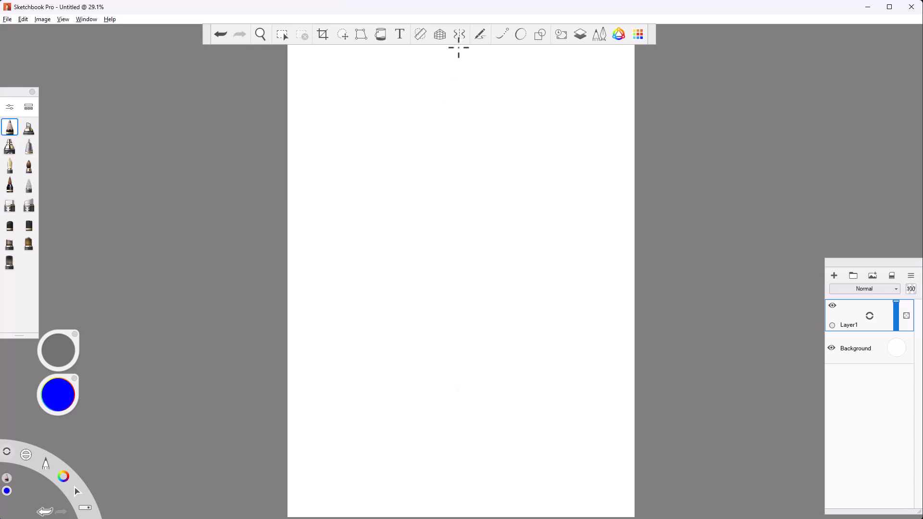
Turn on radial symmetry with 6 sections and rotate its axes slightly clockwise.
click(459, 40)
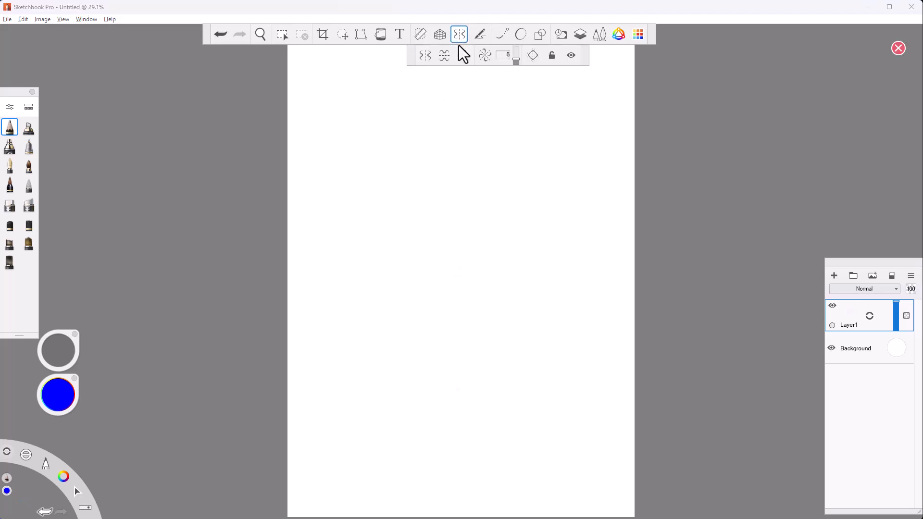
click(485, 57)
drag(461, 164, 491, 170)
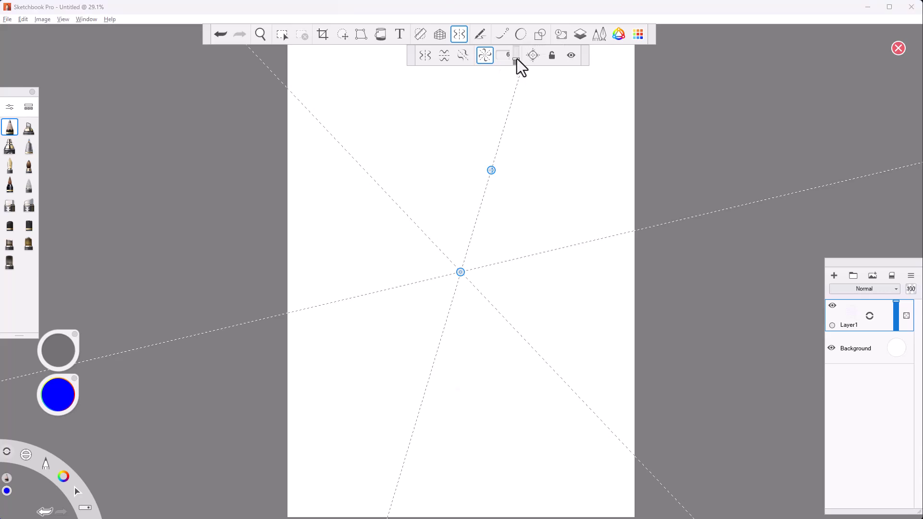
drag(518, 58, 516, 54)
Draw curved, straight and small looped pencil strokes repeated radially around the centre, continuing with more strokes farther out.
mouse_move(521, 210)
mouse_down()
mouse_move(513, 205)
mouse_move(547, 172)
mouse_move(518, 198)
mouse_move(538, 219)
mouse_move(562, 198)
mouse_up()
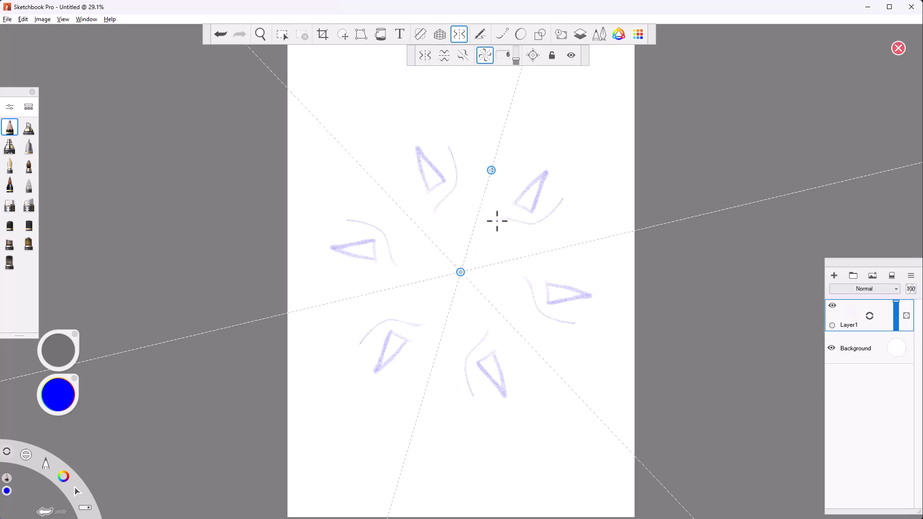
drag(492, 243, 546, 237)
drag(483, 249, 480, 256)
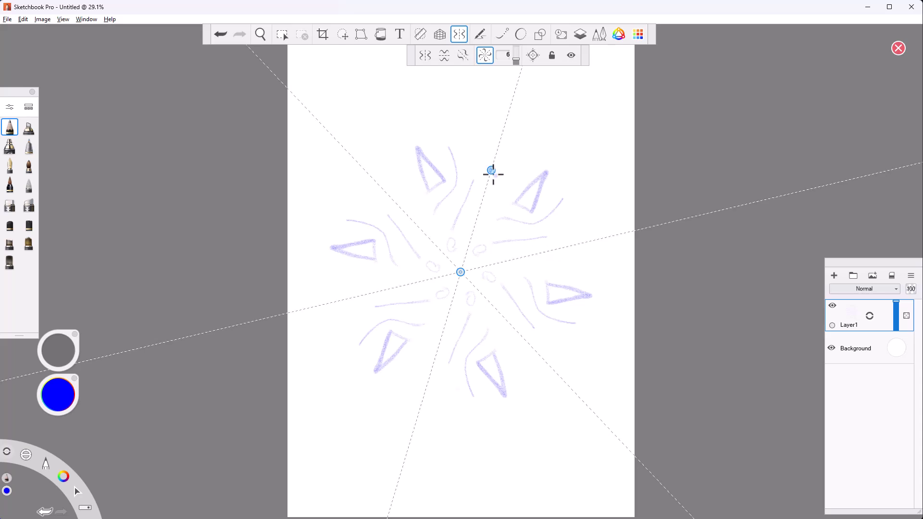
drag(491, 170, 490, 171)
drag(433, 175, 392, 199)
drag(349, 140, 352, 143)
mouse_move(400, 116)
mouse_down()
mouse_move(446, 114)
mouse_move(474, 126)
mouse_move(480, 145)
mouse_up()
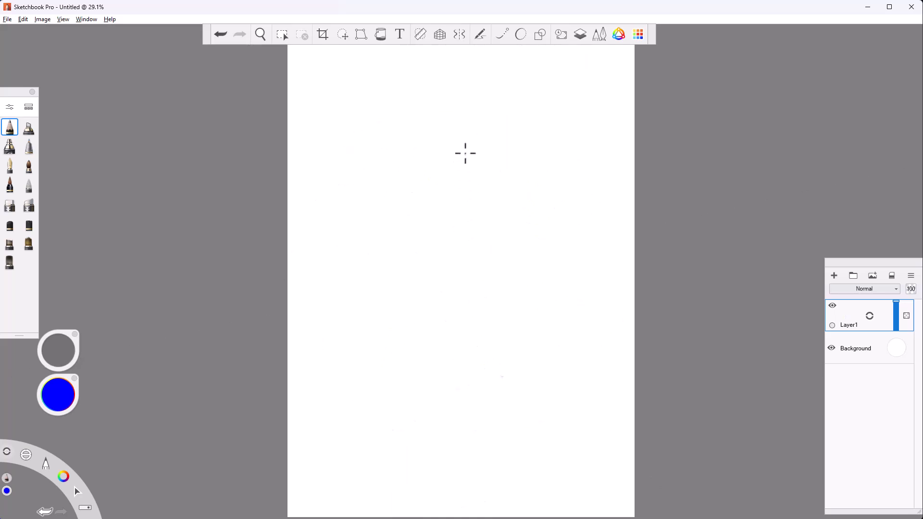
Turn on Y symmetry, move the vertical axis right of the canvas centre, and lock it in place.
click(458, 36)
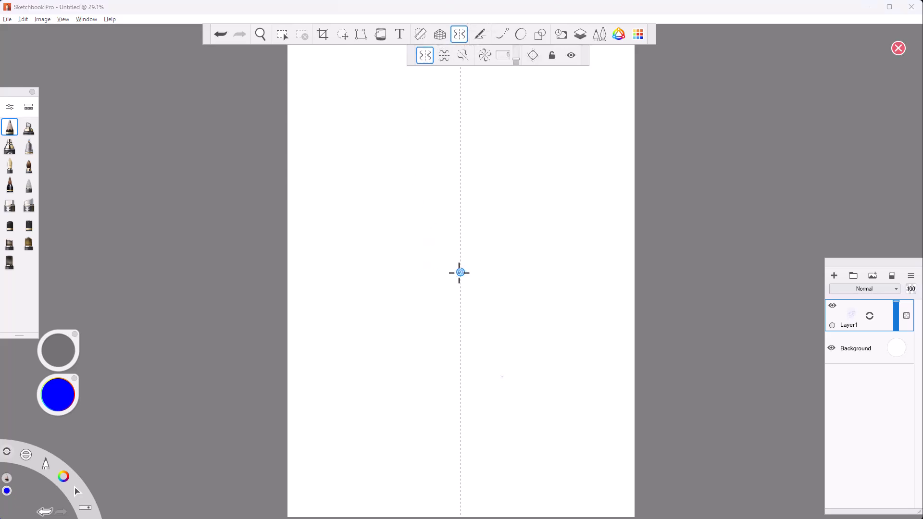
drag(460, 272, 516, 279)
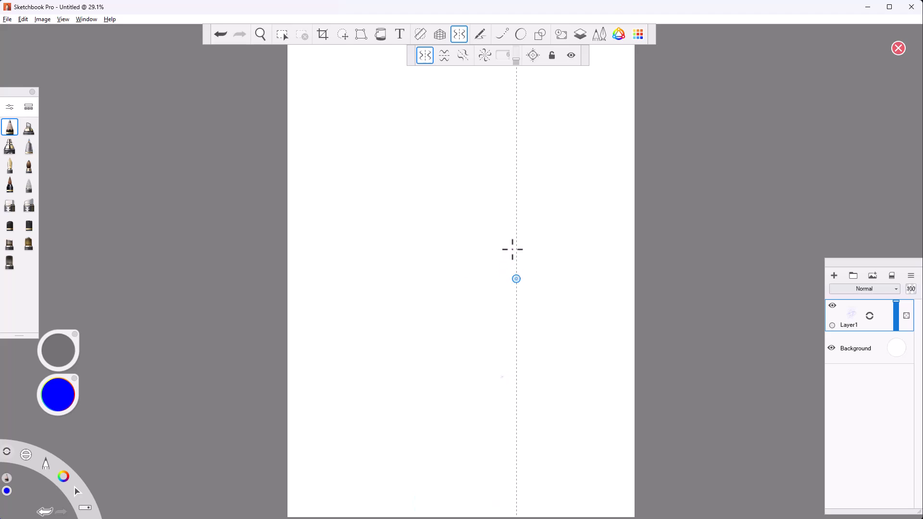
click(552, 56)
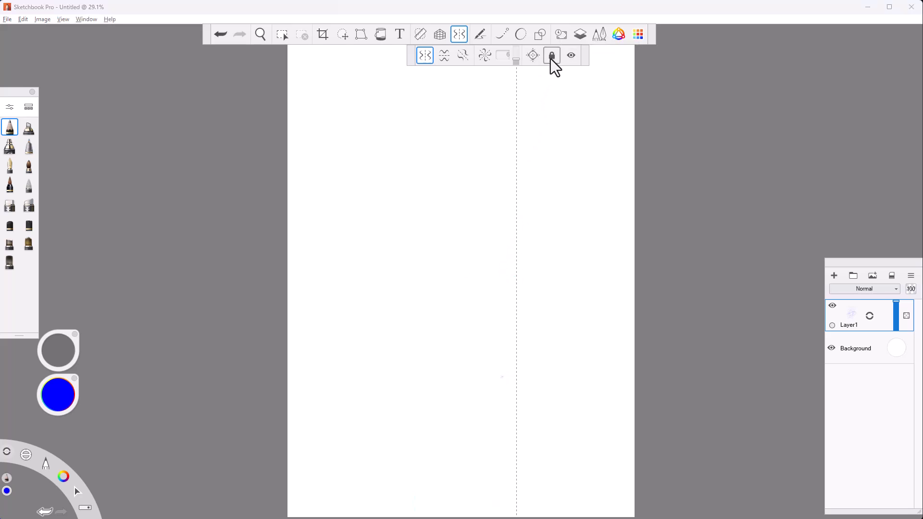
Draw an angled line, a rectangle, a circle and a horizontal line down the canvas, mirrored across the locked axis.
drag(490, 230, 504, 215)
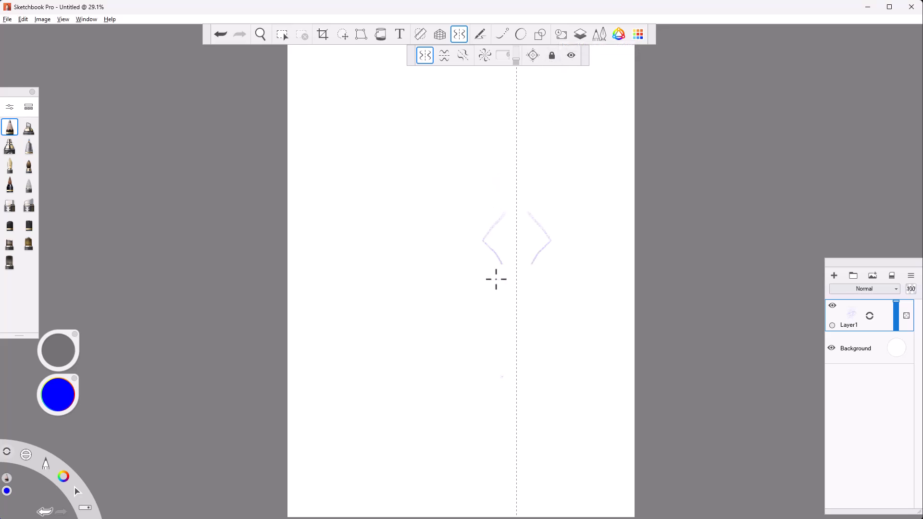
drag(484, 294, 499, 293)
drag(499, 341, 492, 347)
mouse_move(516, 380)
mouse_down()
mouse_move(495, 383)
mouse_move(539, 378)
mouse_up()
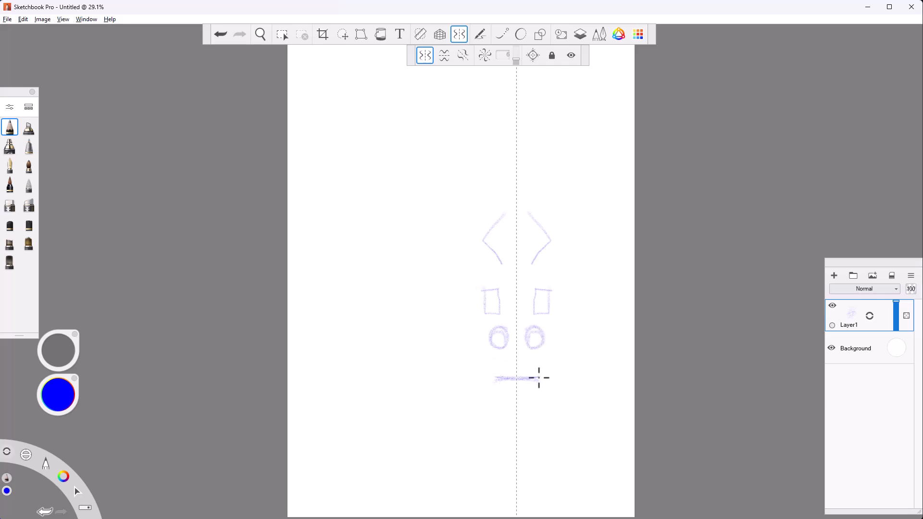
Unlock the symmetry axis, move it to the canvas's left part, relock it, and draw a mirrored square, triangle and circle.
click(552, 55)
drag(517, 279, 375, 283)
click(553, 57)
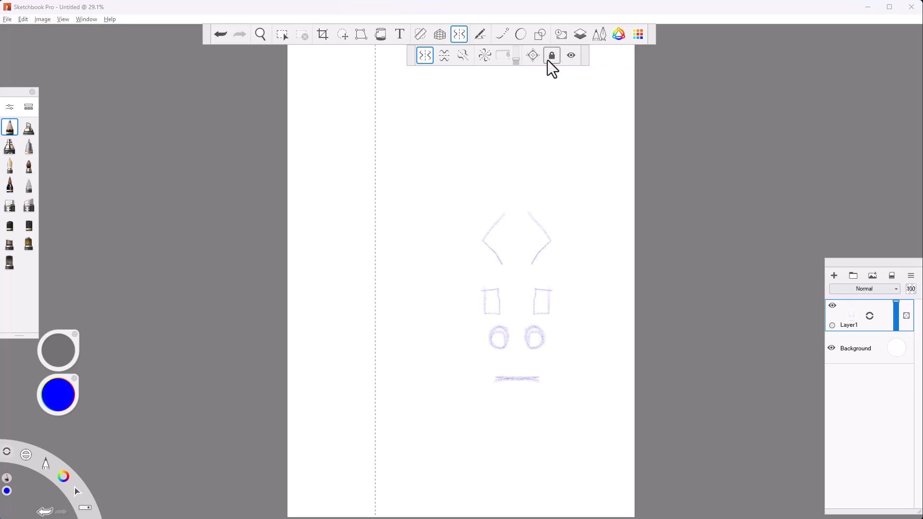
mouse_move(326, 230)
mouse_down()
mouse_move(337, 252)
mouse_move(348, 239)
mouse_move(326, 230)
mouse_up()
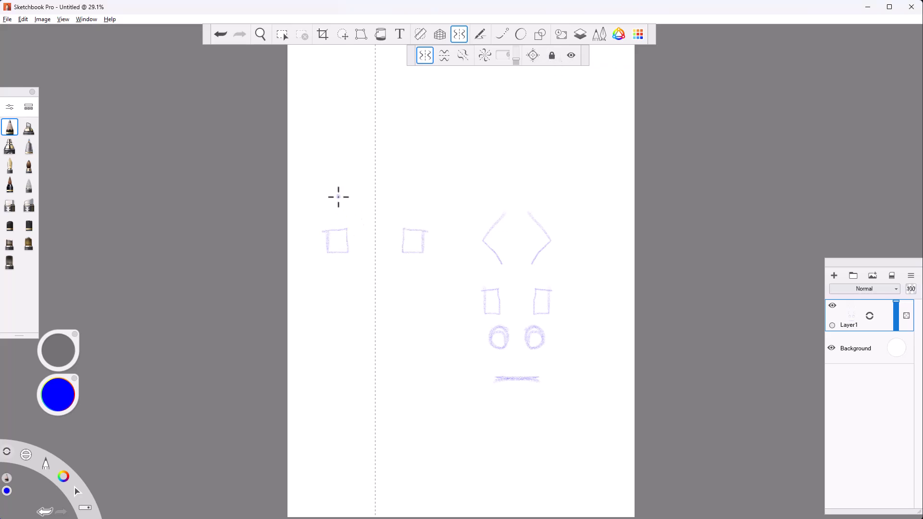
mouse_move(338, 195)
mouse_down()
mouse_move(346, 219)
mouse_move(327, 219)
mouse_up()
mouse_move(351, 268)
mouse_down()
mouse_move(337, 262)
mouse_move(350, 272)
mouse_up()
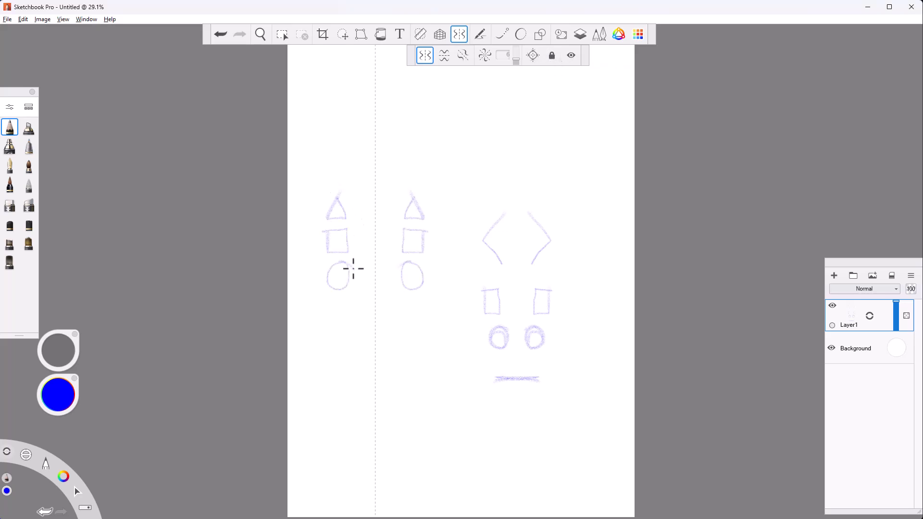
Hide the symmetry line and draw a mirrored diamond, a square and further strokes in the canvas's lower left.
click(565, 59)
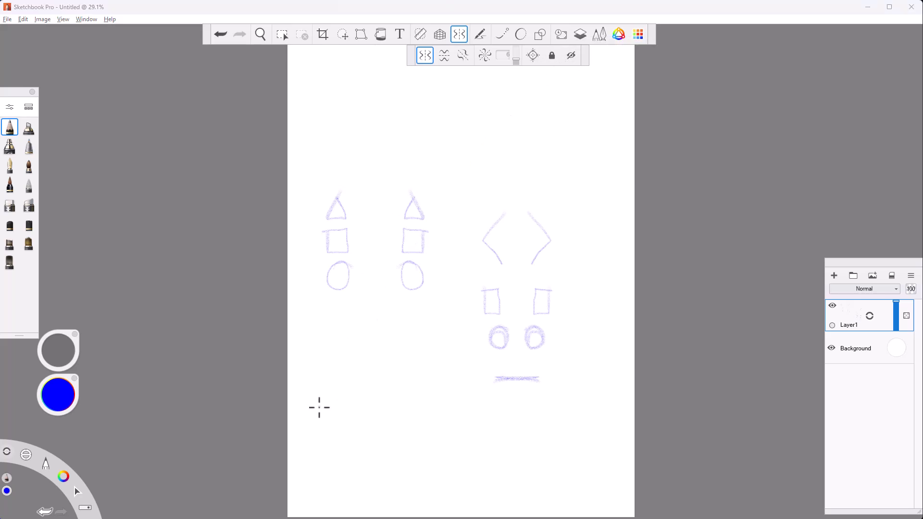
mouse_move(334, 376)
mouse_down()
mouse_move(319, 402)
mouse_move(335, 422)
mouse_move(345, 402)
mouse_move(334, 376)
mouse_up()
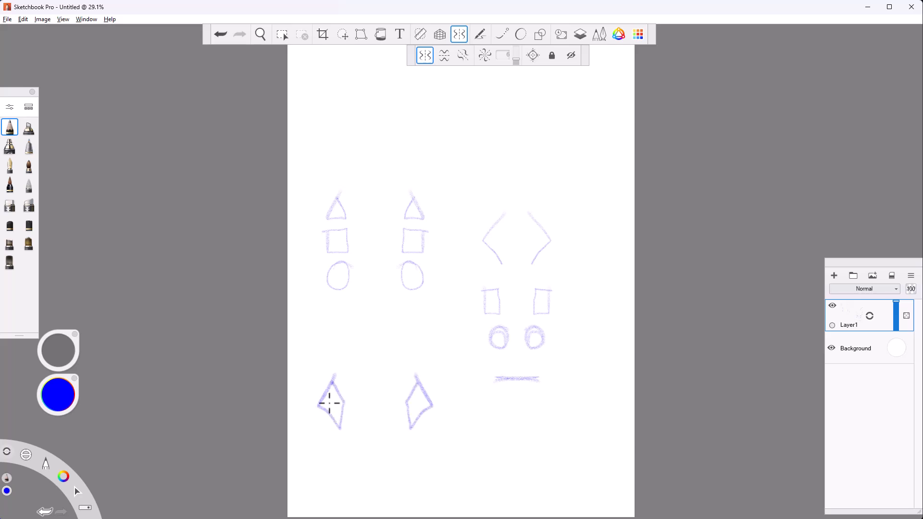
mouse_move(326, 446)
mouse_down()
mouse_move(326, 471)
mouse_move(349, 469)
mouse_move(347, 445)
mouse_move(327, 446)
mouse_up()
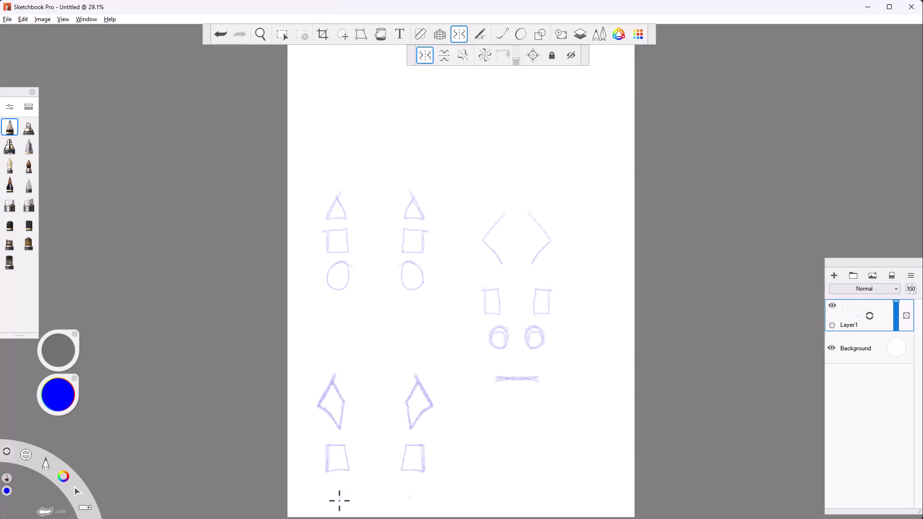
drag(347, 499, 368, 461)
drag(368, 461, 402, 500)
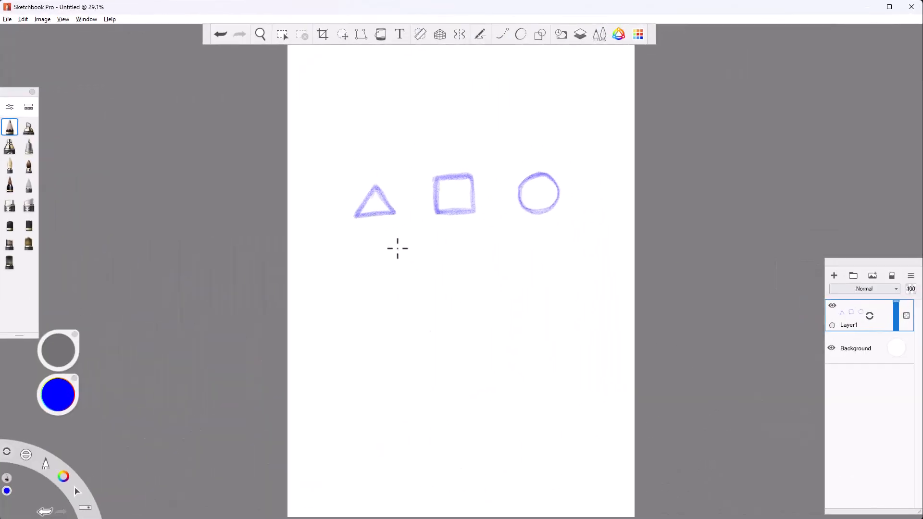
Make rectangular selections around the triangle, the square and the circle in turn, and deselect.
click(284, 35)
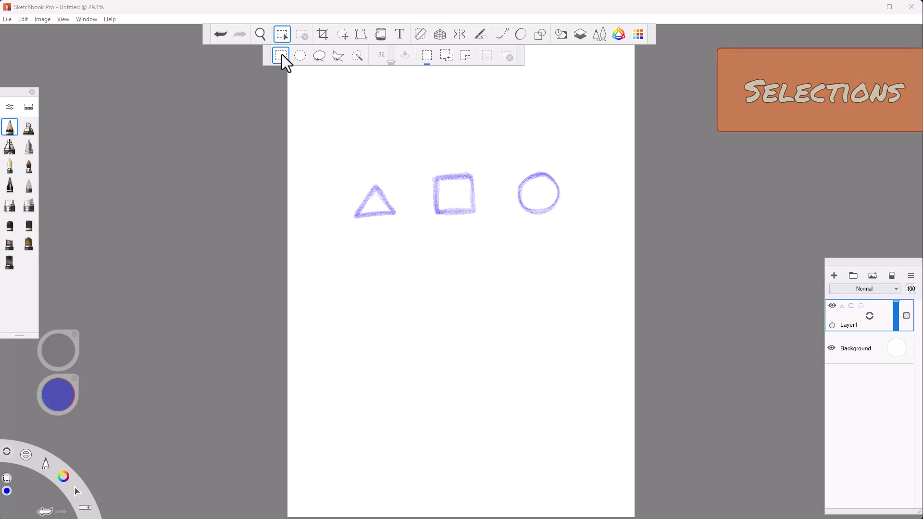
key(m)
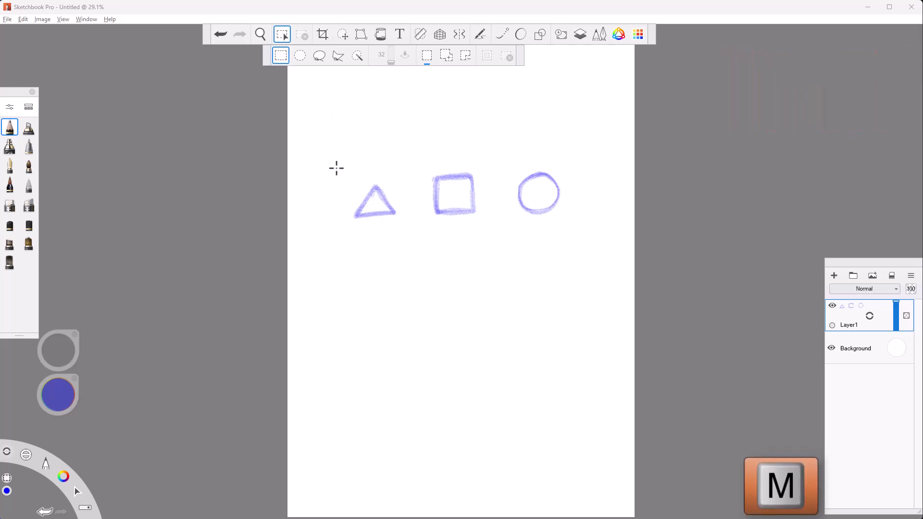
drag(337, 168, 411, 231)
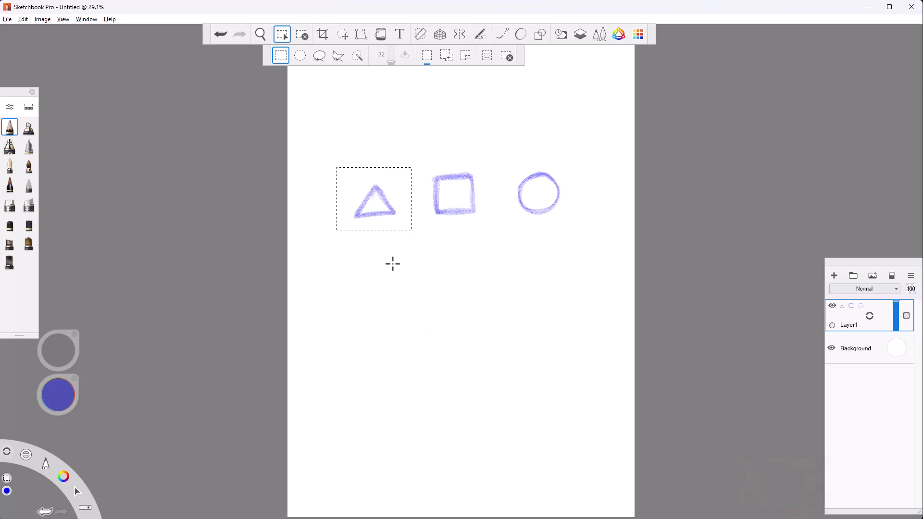
click(423, 162)
drag(423, 161, 486, 226)
click(511, 159)
drag(512, 159, 571, 227)
key(Escape)
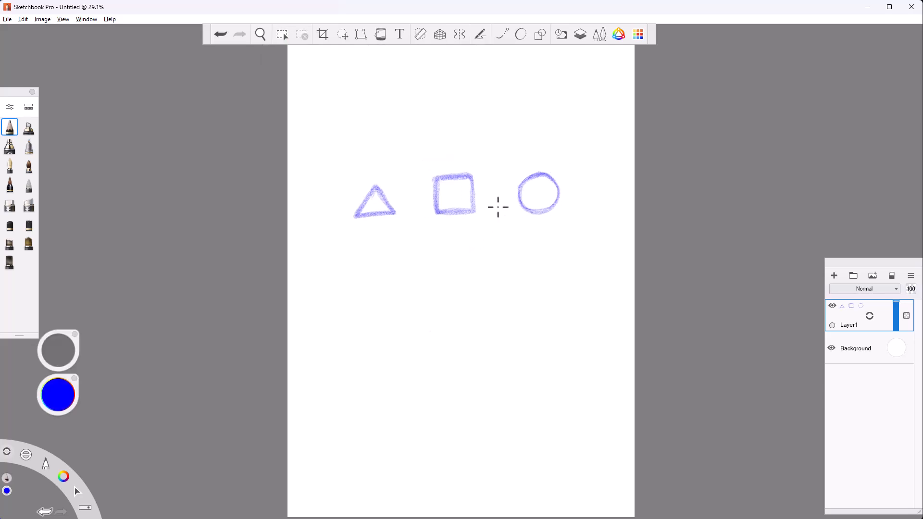
Make oval selections outward from the centres of the triangle, the square and the circle in turn, and deselect.
click(283, 35)
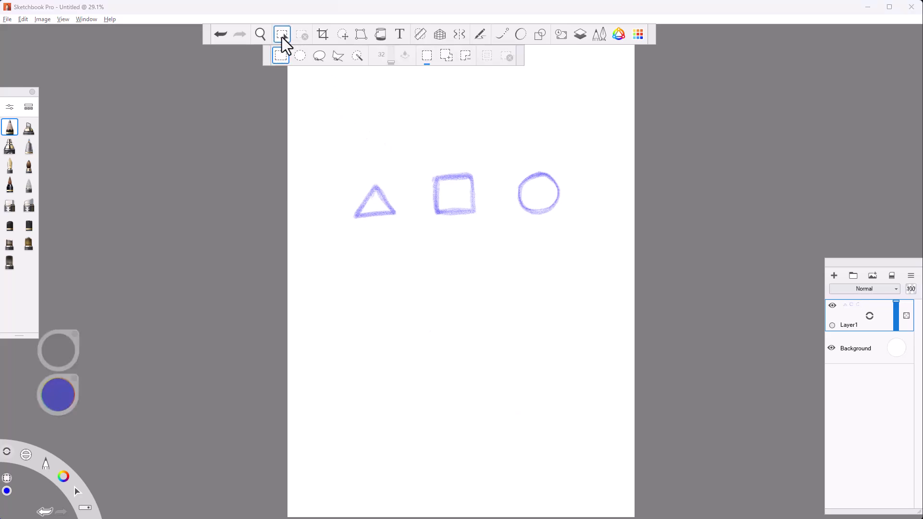
click(300, 57)
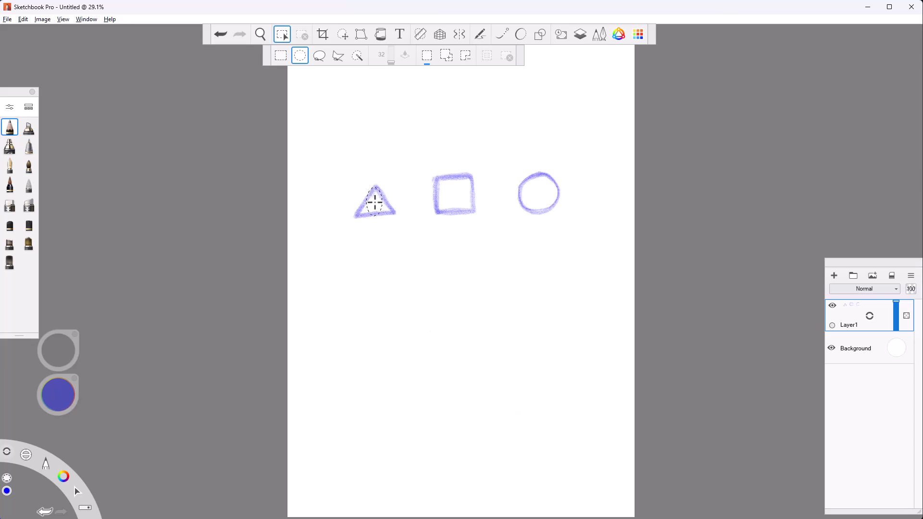
drag(375, 202, 402, 243)
drag(456, 195, 485, 229)
drag(534, 194, 534, 194)
key(ctrl+d)
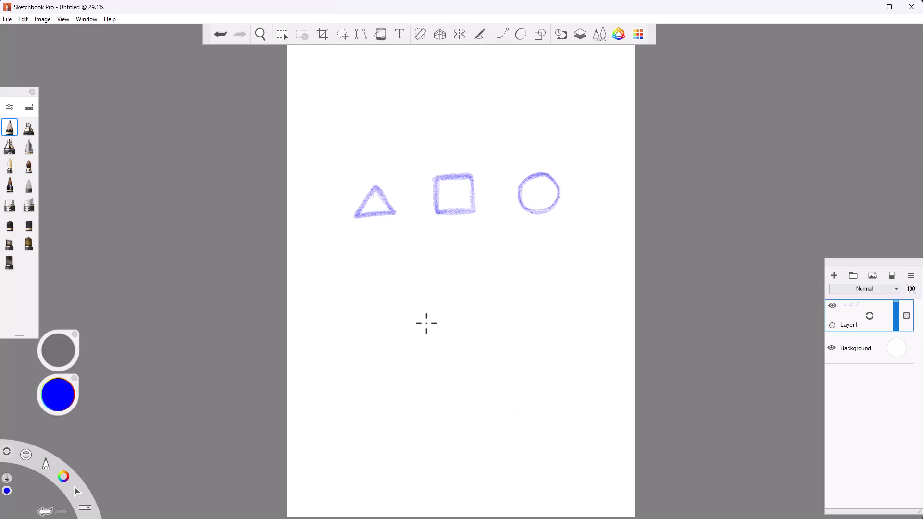
Trace freehand Lasso selections around the triangle, the square and the circle in turn.
click(284, 38)
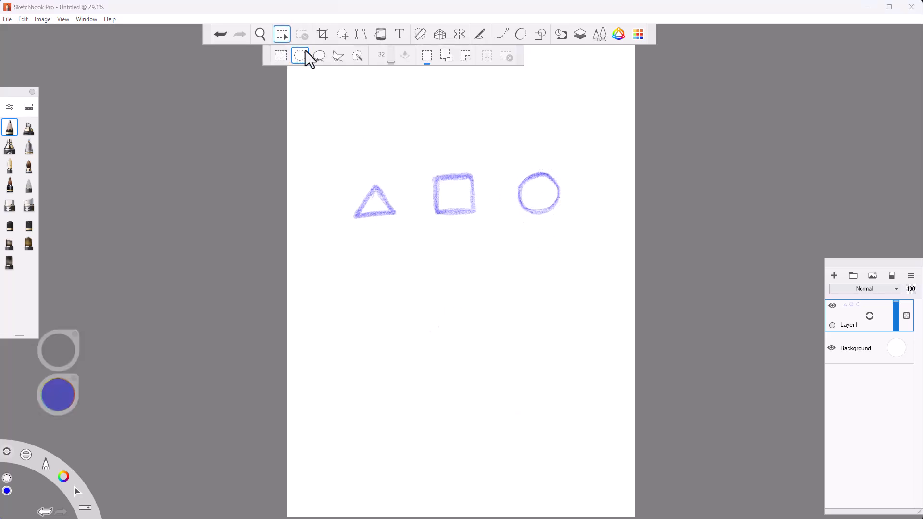
key(l)
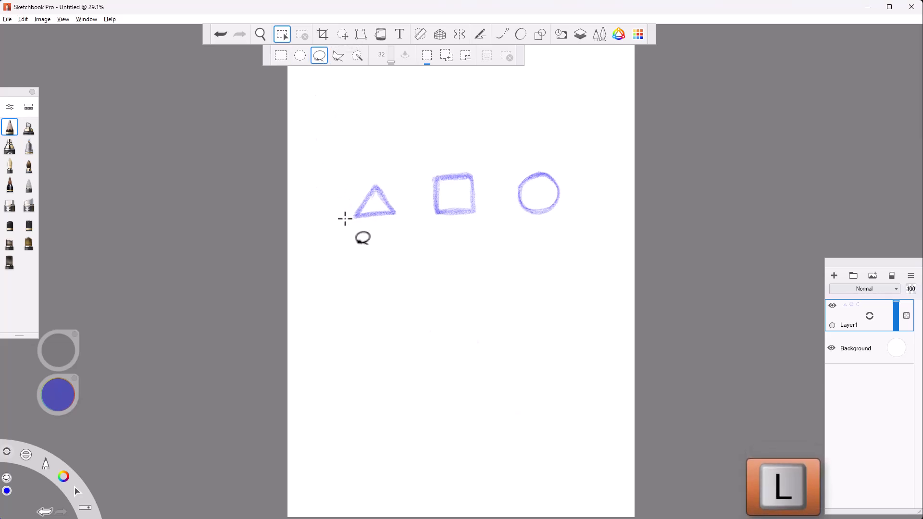
mouse_move(345, 218)
mouse_down()
mouse_move(346, 233)
mouse_move(391, 233)
mouse_up()
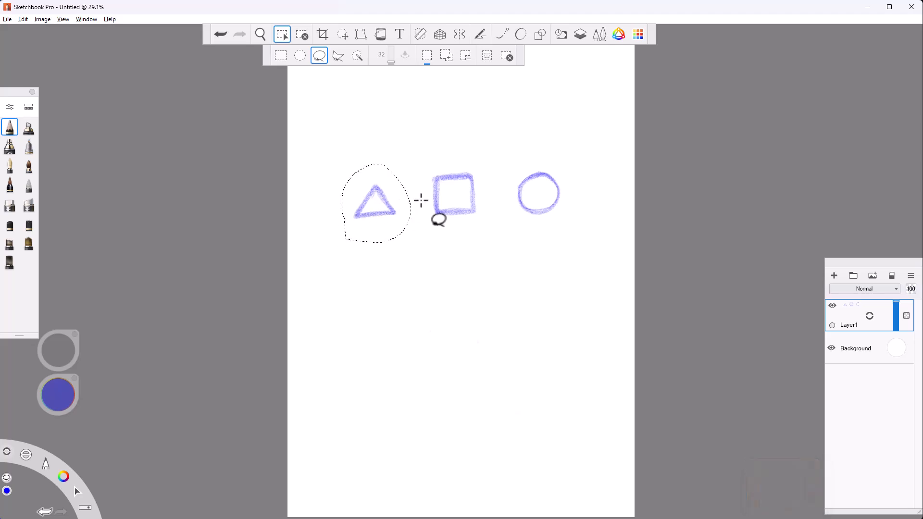
drag(425, 184, 415, 223)
drag(505, 166, 511, 207)
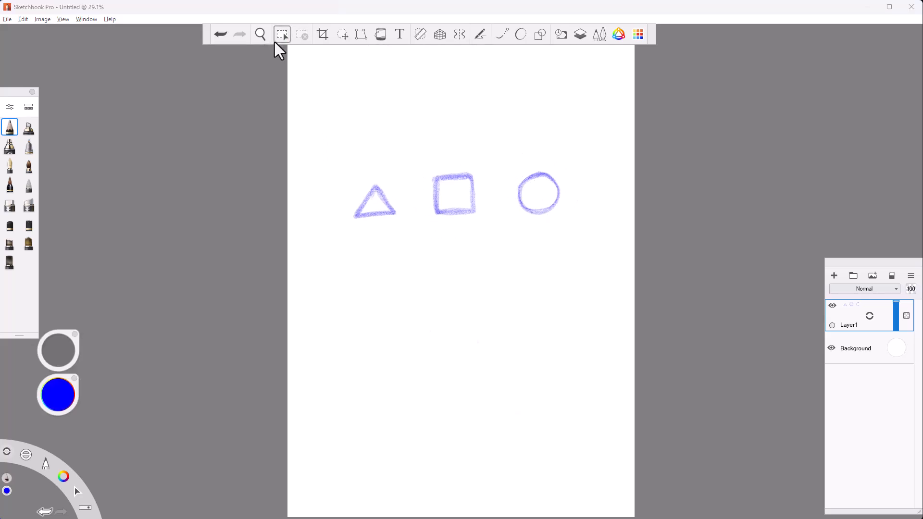
Make a Polyline selection with three corner points around the triangle.
click(282, 36)
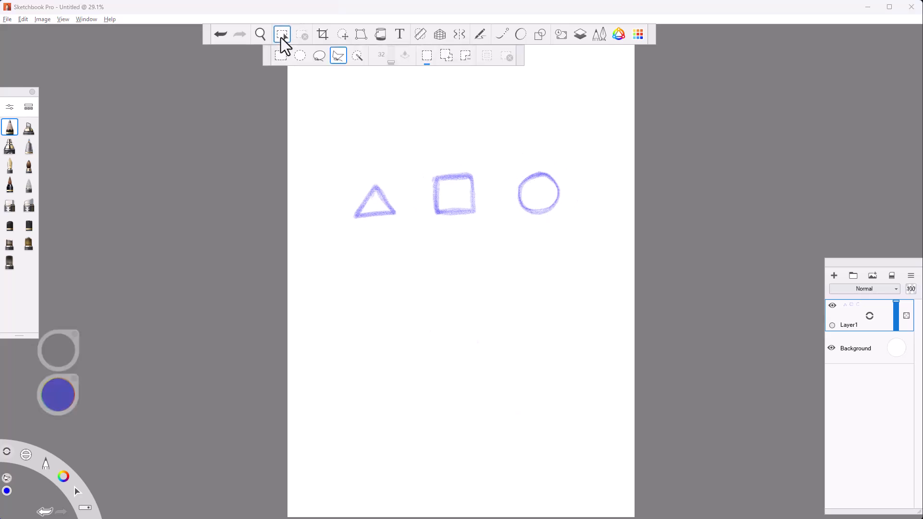
click(342, 57)
click(333, 216)
click(374, 171)
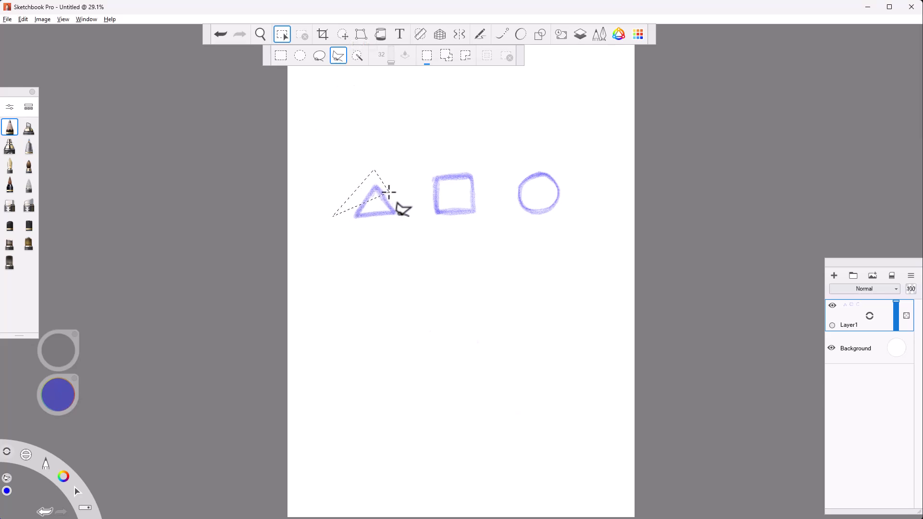
click(407, 221)
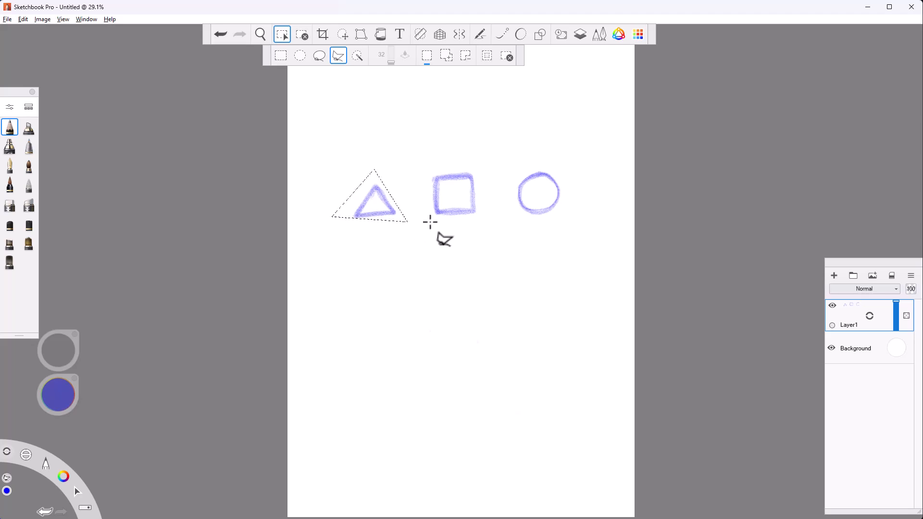
Clear the triangle's selection and outline the square with a four-point Polyline selection.
click(423, 163)
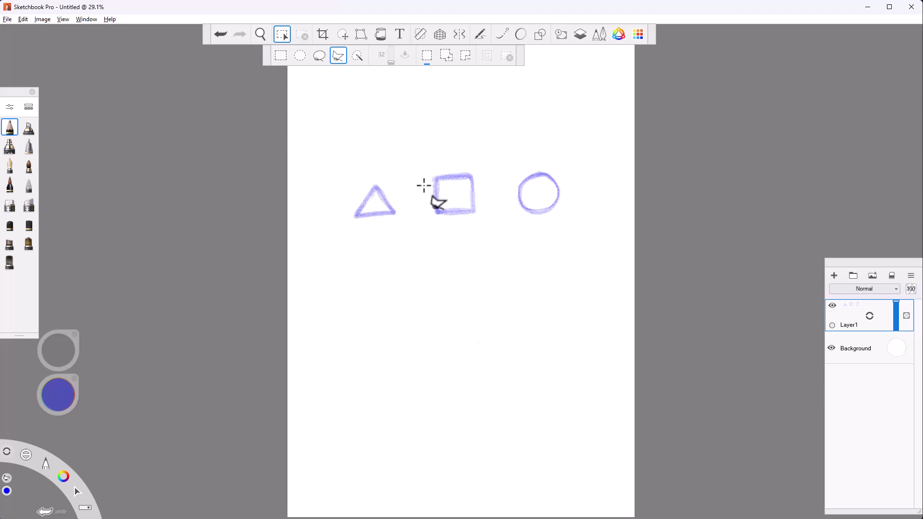
click(425, 224)
click(490, 223)
click(485, 157)
key(Return)
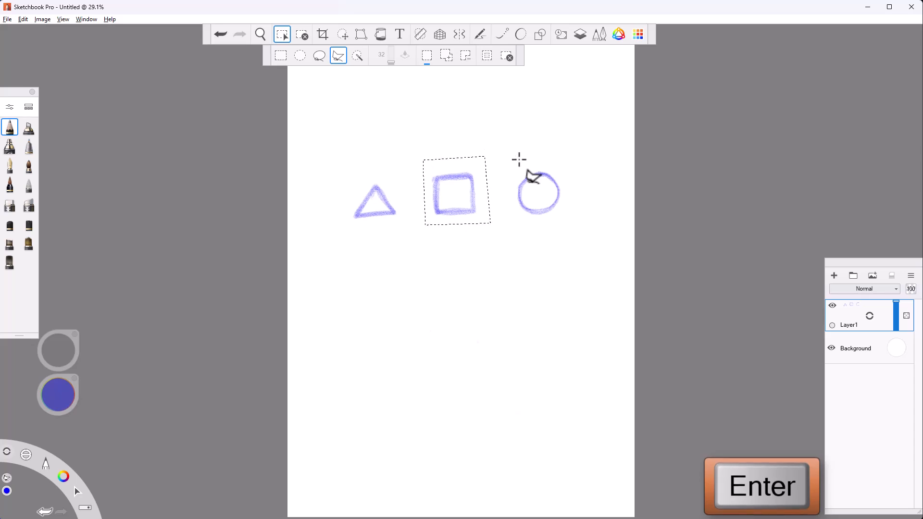
Outline the circle with a closed Polyline selection.
click(511, 159)
click(565, 157)
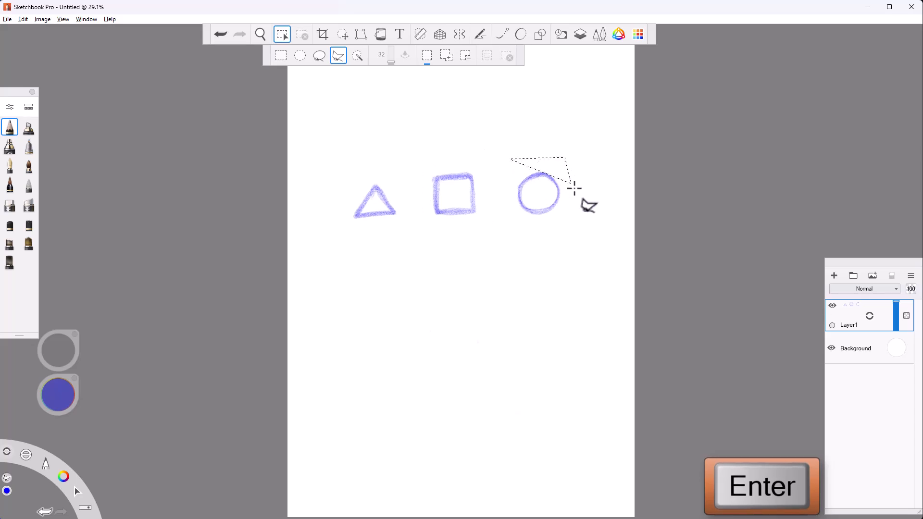
click(567, 223)
click(508, 224)
key(Return)
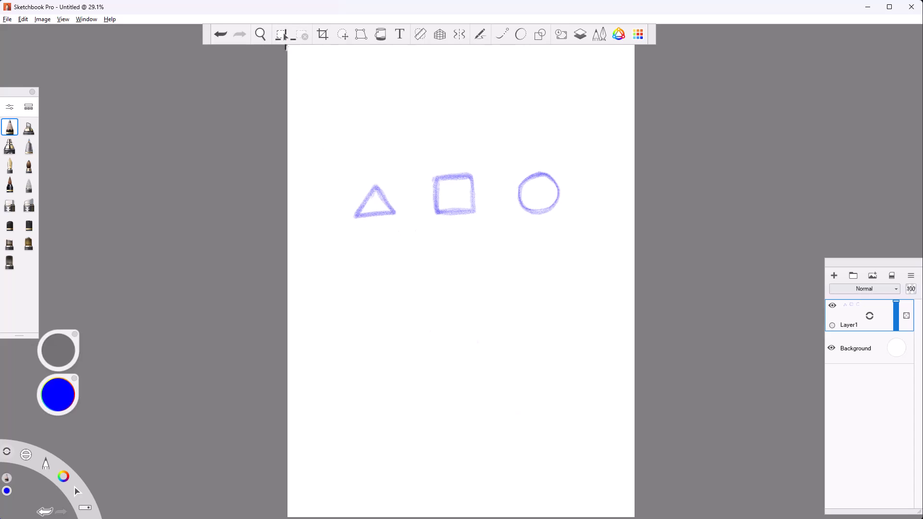
Select the interiors of the triangle, the square and the circle in turn with the Magic Wand.
click(281, 33)
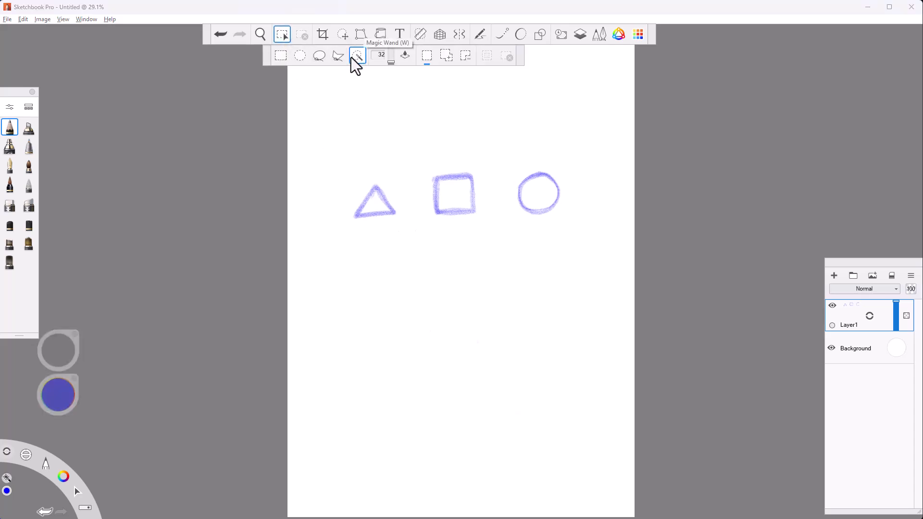
key(w)
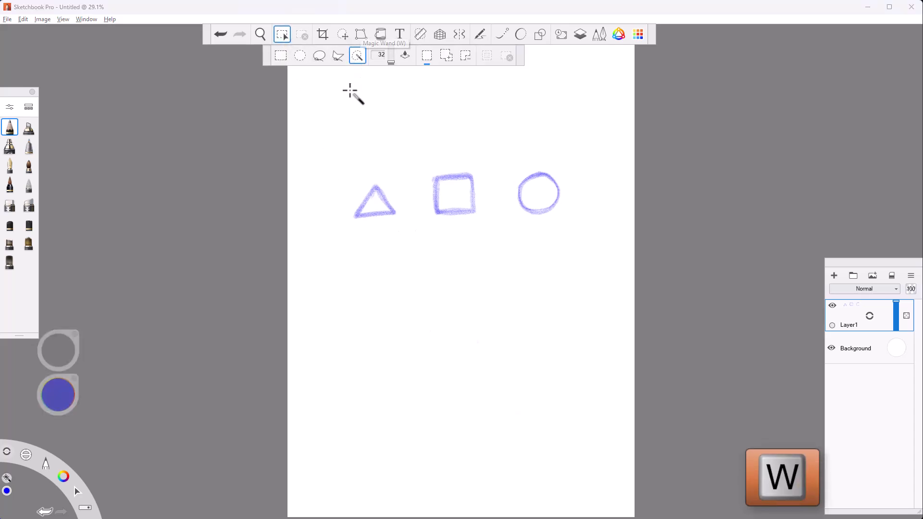
click(377, 206)
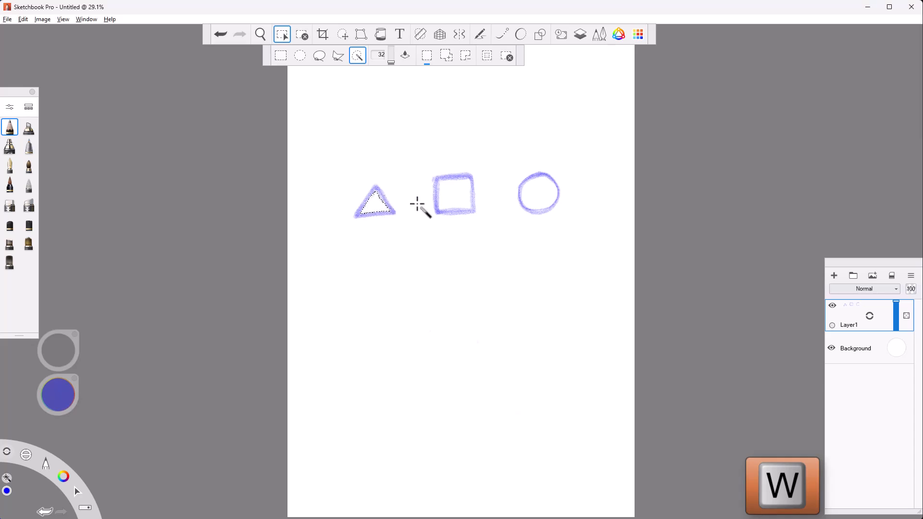
click(450, 195)
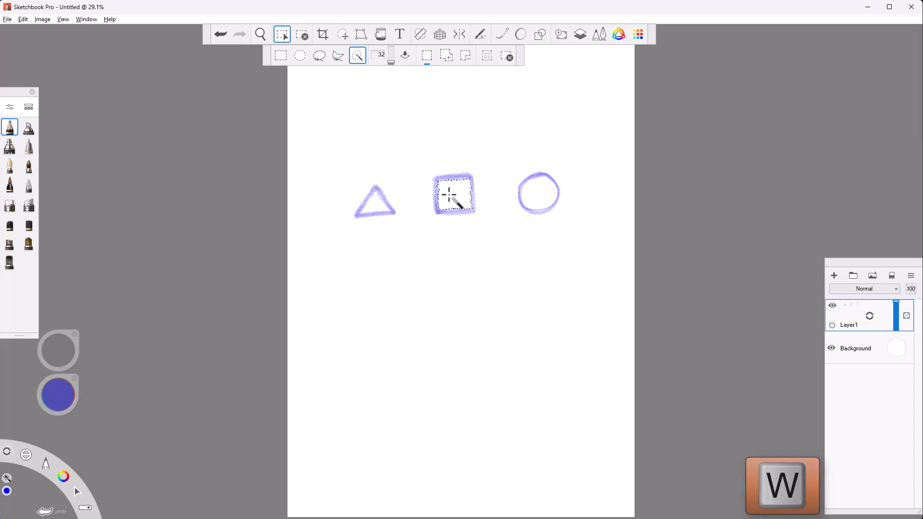
click(547, 193)
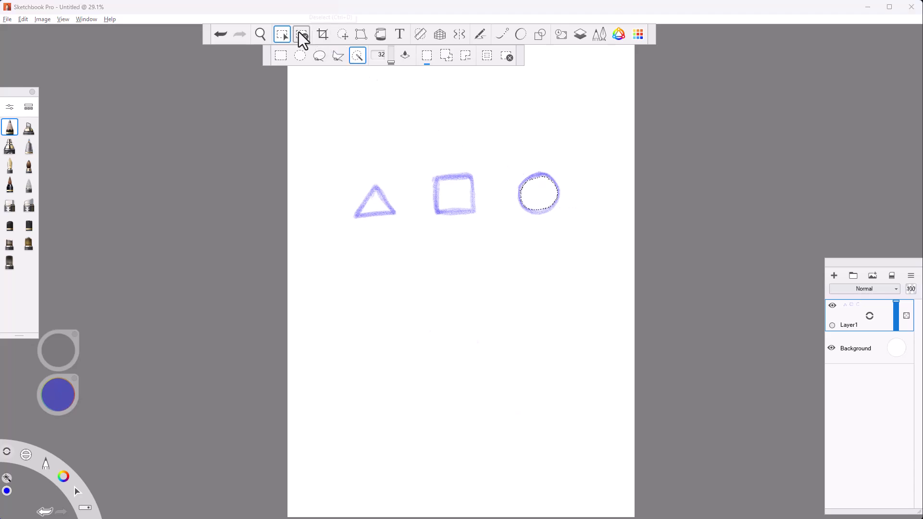
Clear the circle's selection and repeat Magic Wand selecting and deselecting on the square and the triangle.
key(ctrl+d)
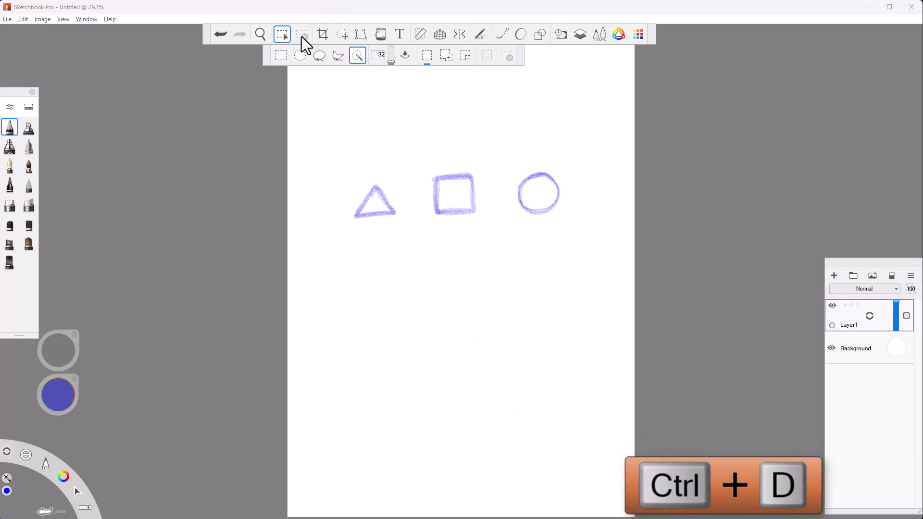
click(452, 196)
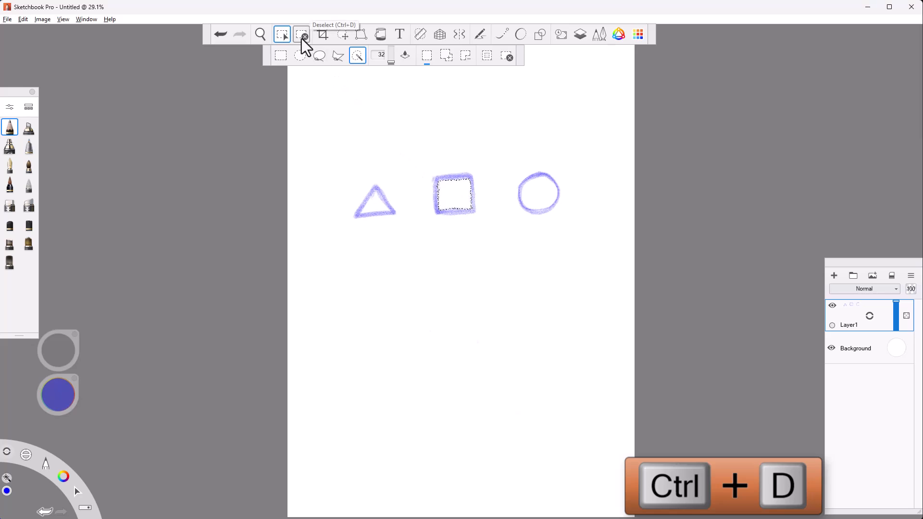
key(ctrl+d)
click(378, 197)
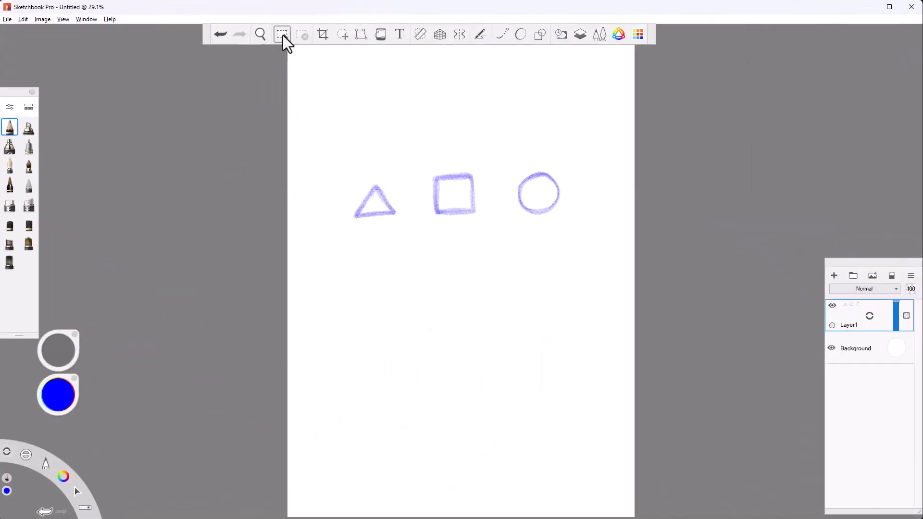
Select the triangle with a rectangular selection and move it directly above the square like a roof.
click(283, 35)
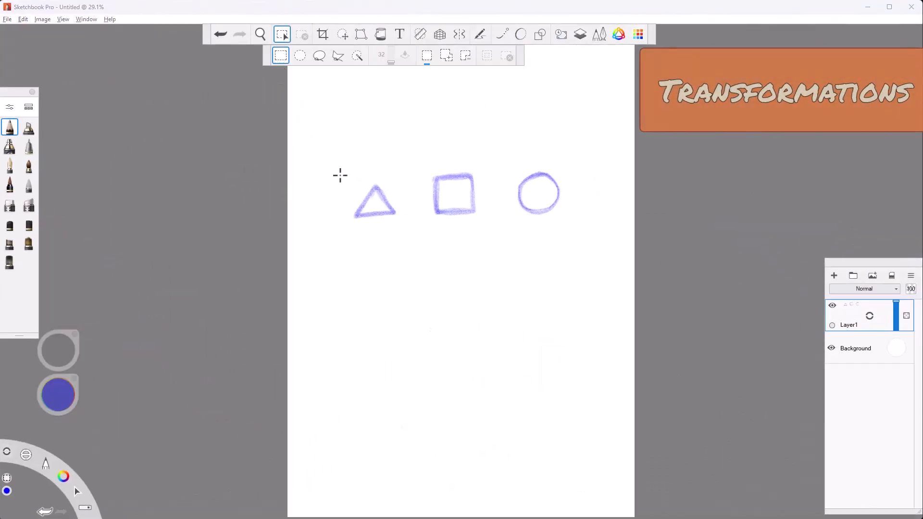
drag(340, 175, 403, 224)
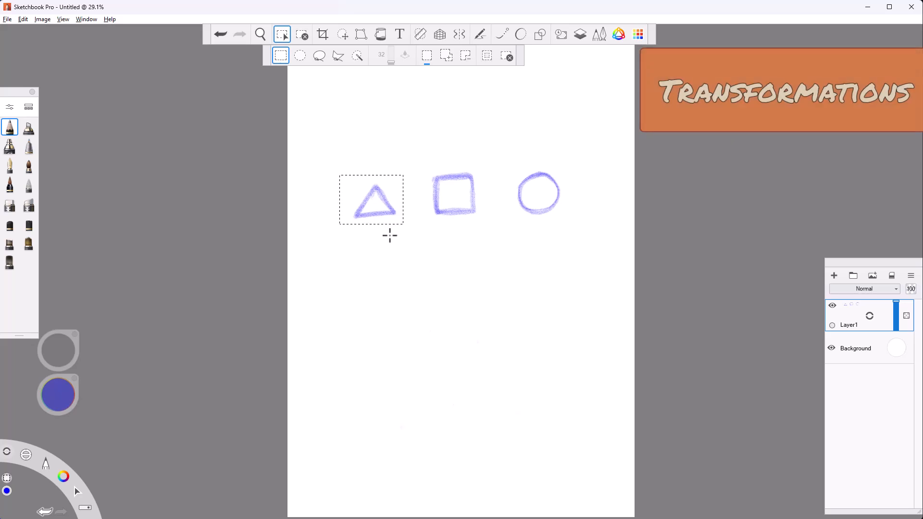
key(v)
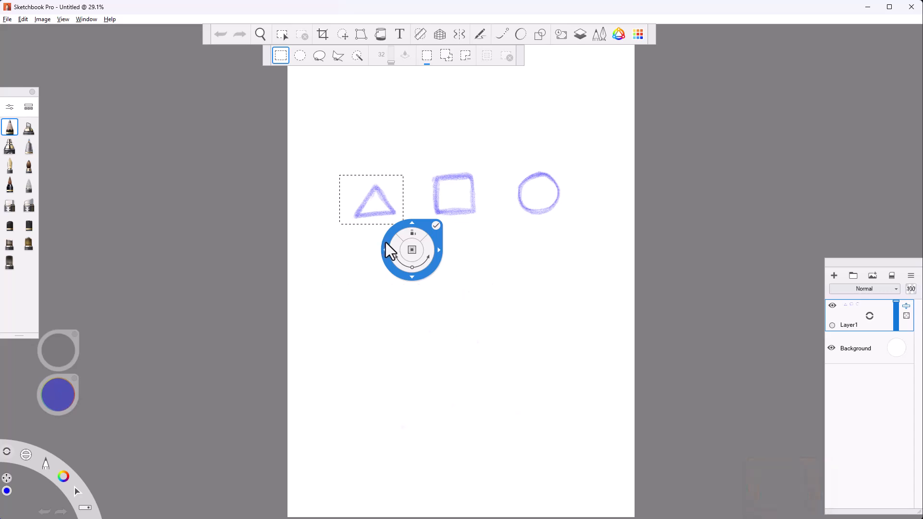
mouse_move(385, 242)
mouse_down()
mouse_move(409, 200)
mouse_move(416, 224)
mouse_move(440, 227)
mouse_move(438, 235)
mouse_move(403, 227)
mouse_up()
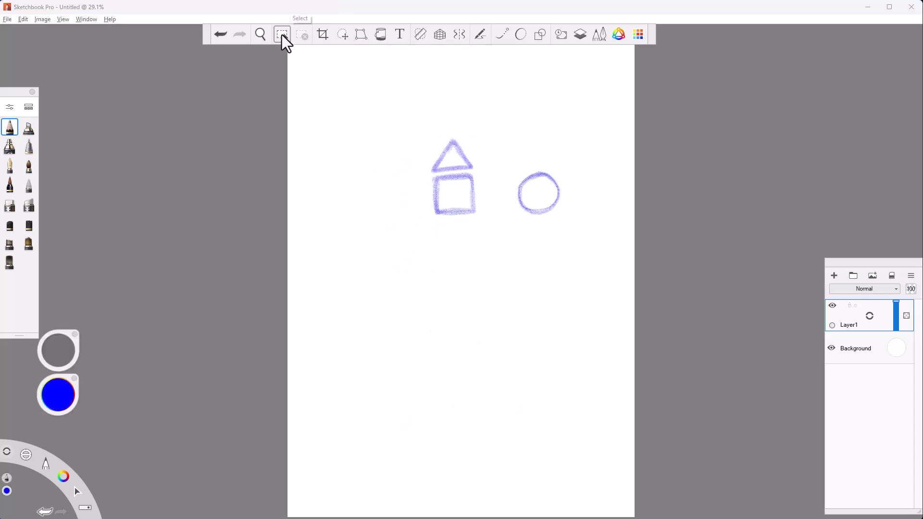
Select the circle with a rectangular selection, scale it down and move it into the centre of the square.
click(282, 35)
drag(524, 182, 563, 218)
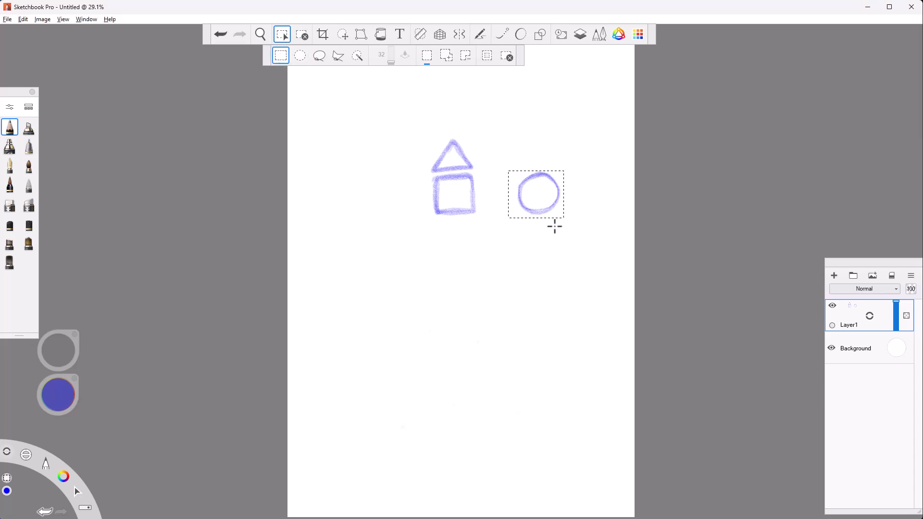
key(v)
drag(485, 253, 380, 273)
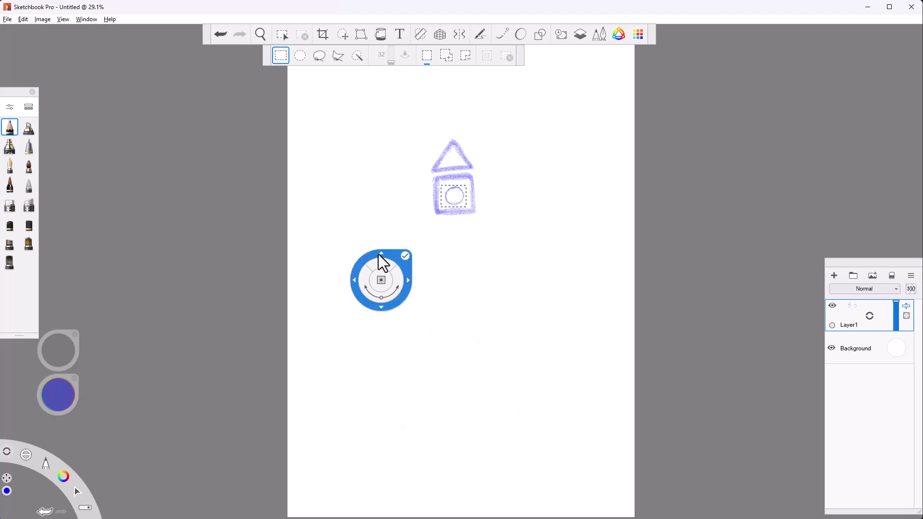
click(383, 235)
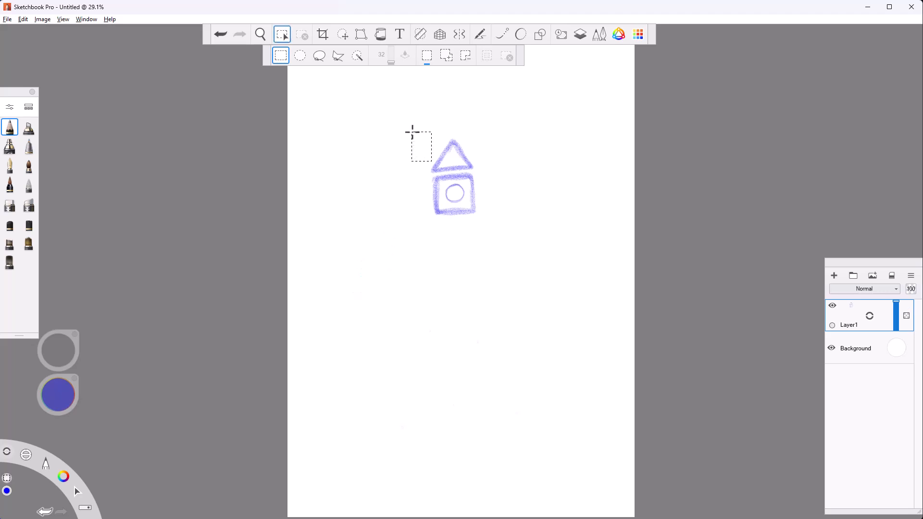
Select the combined triangle, square and circle and rotate them clockwise by about 45 degrees.
drag(412, 132, 488, 225)
click(469, 218)
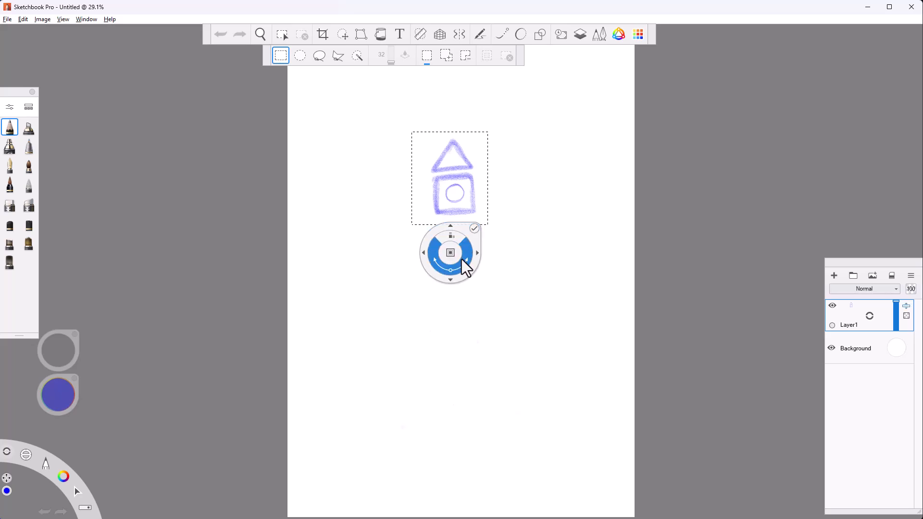
mouse_move(463, 263)
mouse_down()
mouse_move(385, 255)
mouse_move(376, 229)
mouse_move(368, 253)
mouse_move(383, 258)
mouse_up()
click(406, 252)
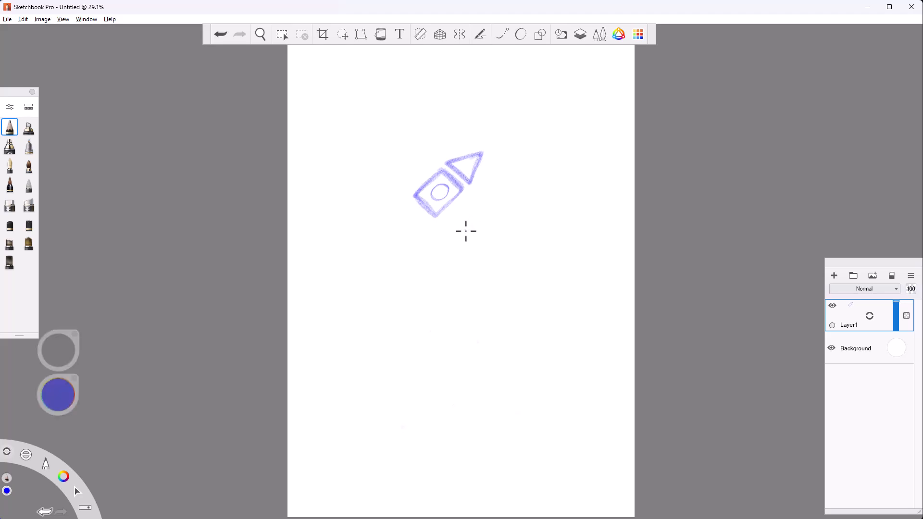
key(space)
mouse_move(454, 233)
mouse_down()
mouse_move(472, 299)
mouse_move(437, 340)
mouse_move(443, 320)
mouse_move(477, 336)
mouse_up()
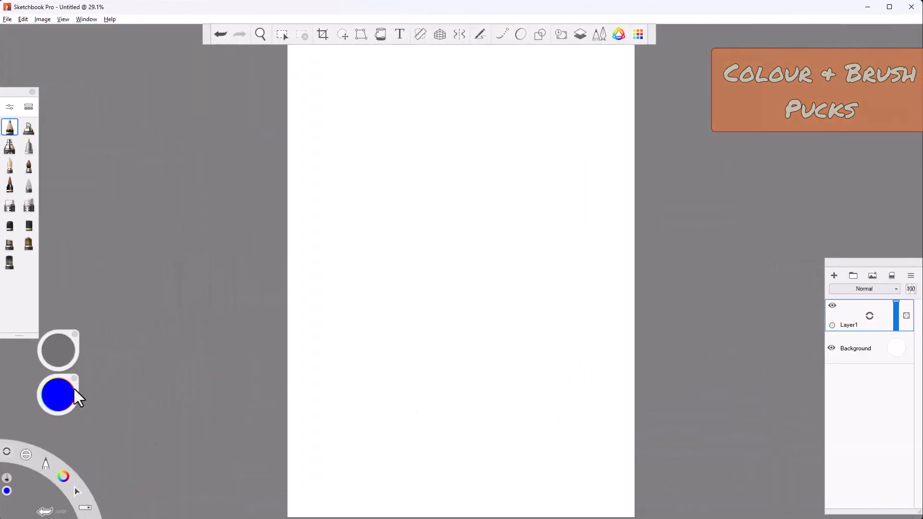
Move the Colour and Brush pucks beside the canvas and pick brown for a test scribble.
drag(77, 388, 248, 375)
mouse_move(60, 339)
mouse_down()
mouse_move(239, 333)
mouse_move(244, 344)
mouse_up()
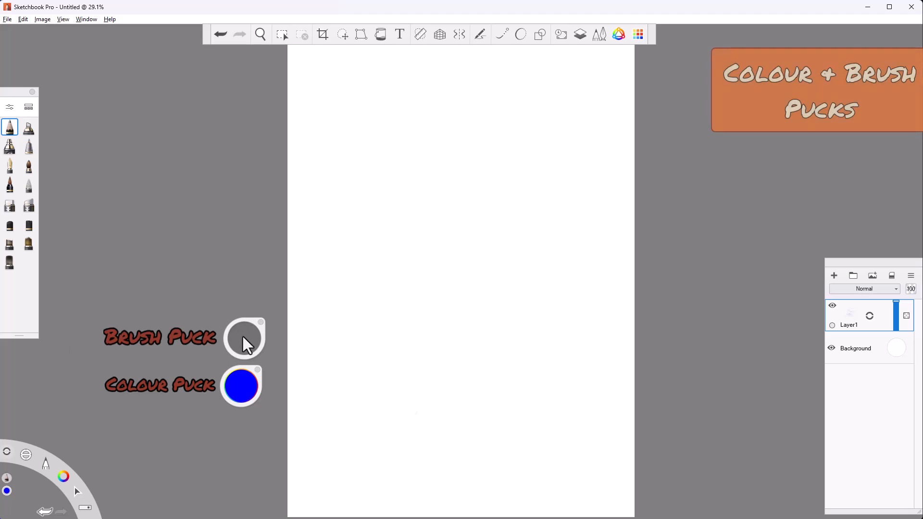
click(238, 383)
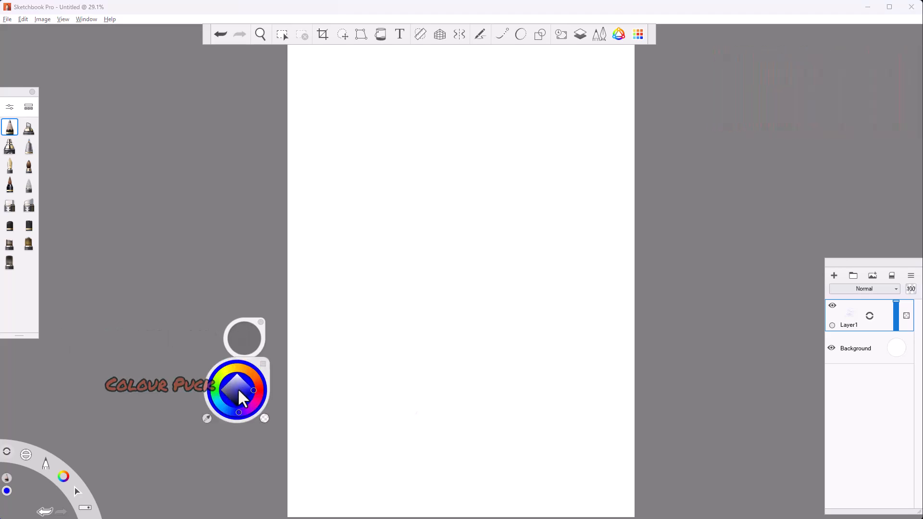
mouse_move(215, 401)
mouse_down()
mouse_move(225, 371)
mouse_move(246, 370)
mouse_up()
click(235, 390)
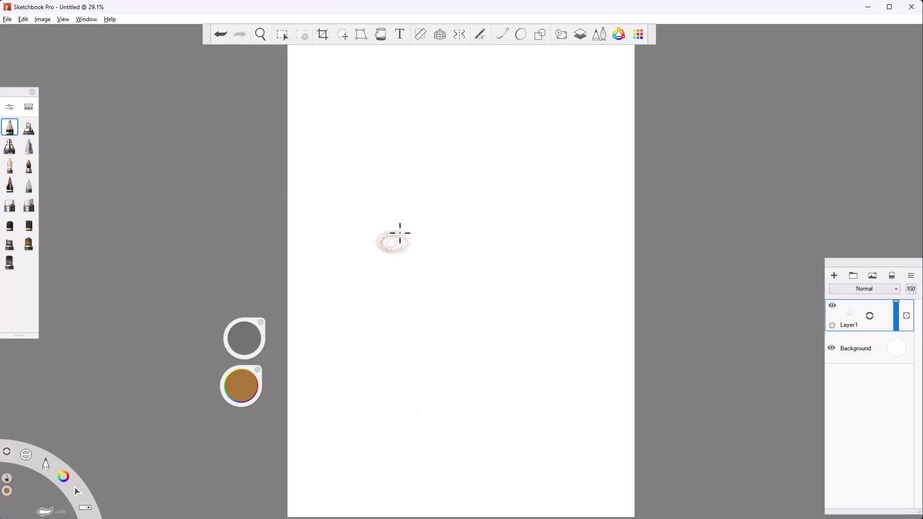
Pick green and vary its saturation and luminance with the Colour Puck, scribbling a column of four test swatches.
mouse_move(246, 387)
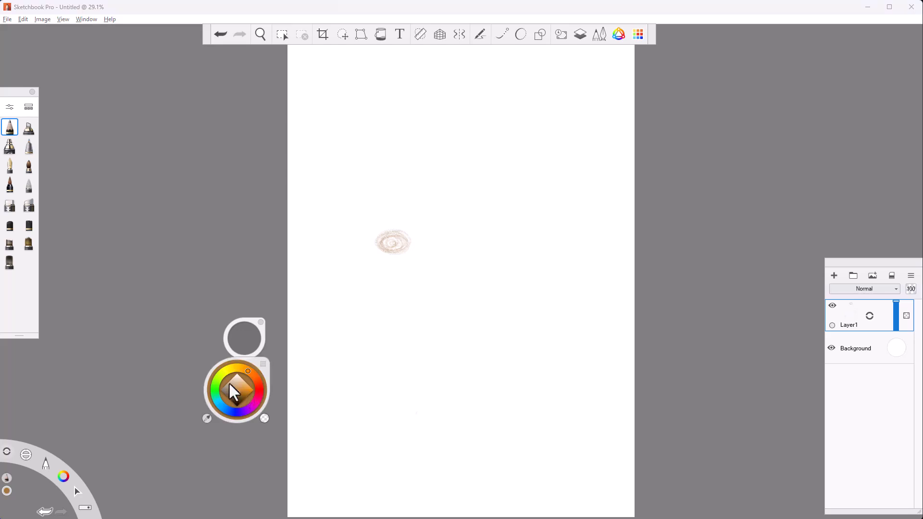
click(214, 388)
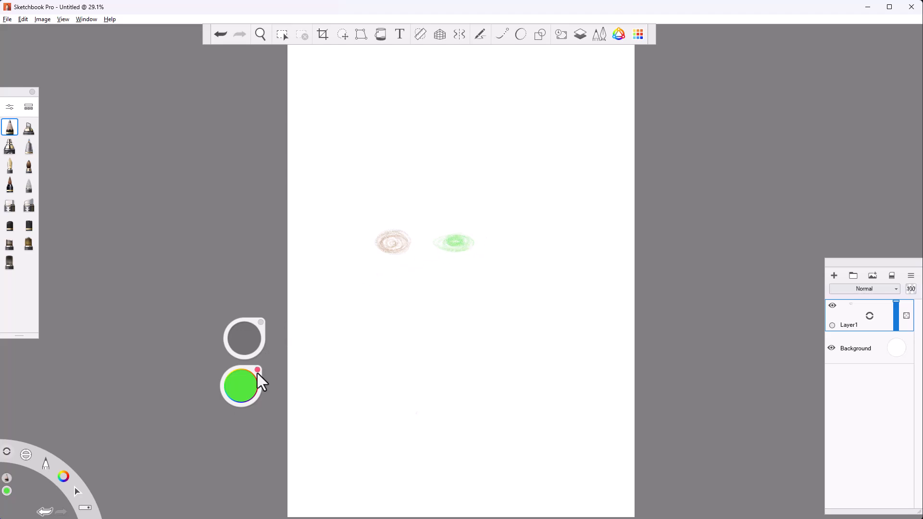
drag(242, 393, 241, 393)
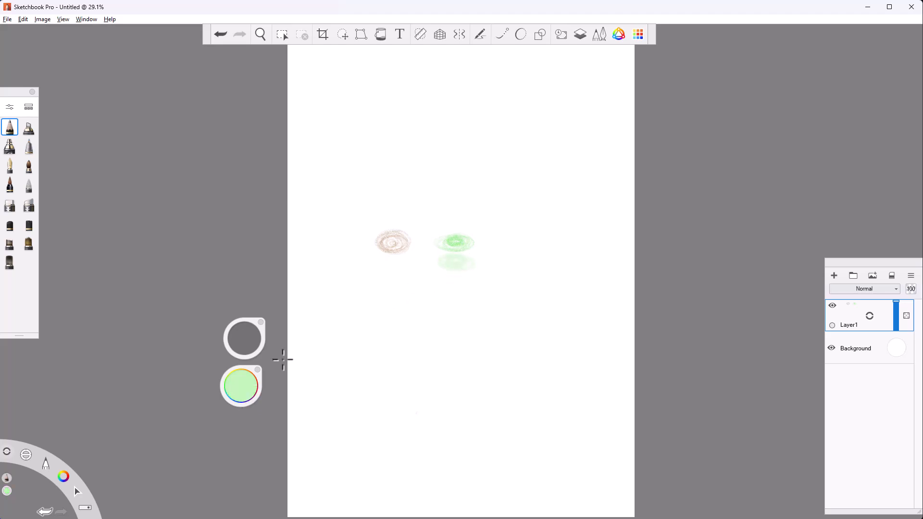
drag(234, 388, 234, 388)
drag(249, 387, 249, 387)
drag(433, 303, 469, 300)
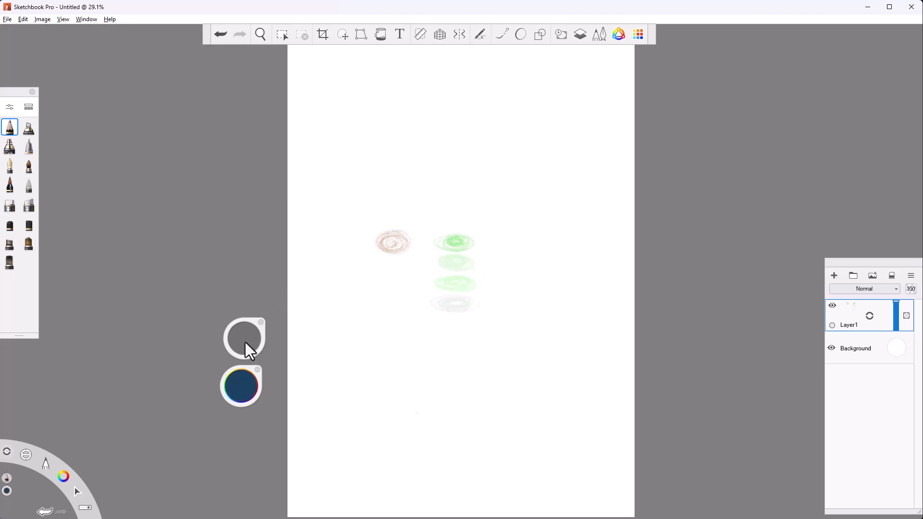
Scribble two dark blue test swatches beside the brown one, the first with a larger and the second with a smaller brush.
key(bracketright)
drag(336, 241, 337, 243)
key(bracketleft)
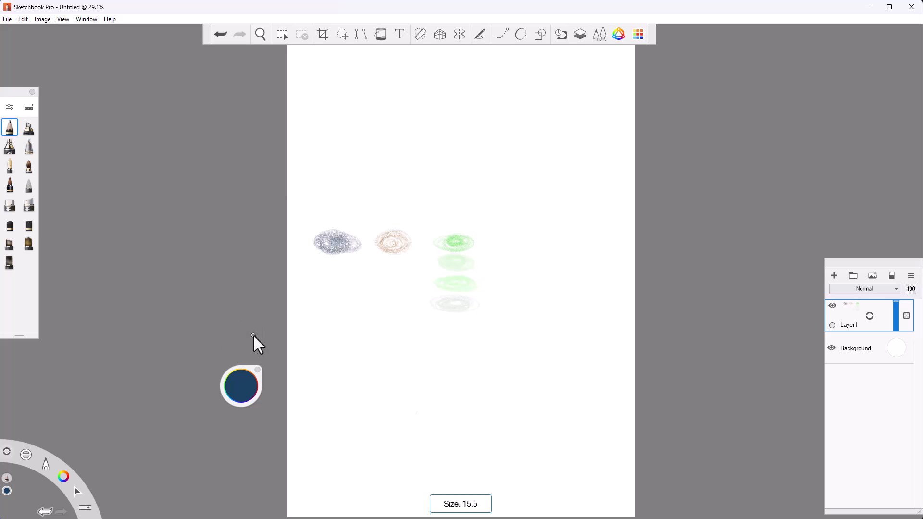
drag(346, 264, 331, 271)
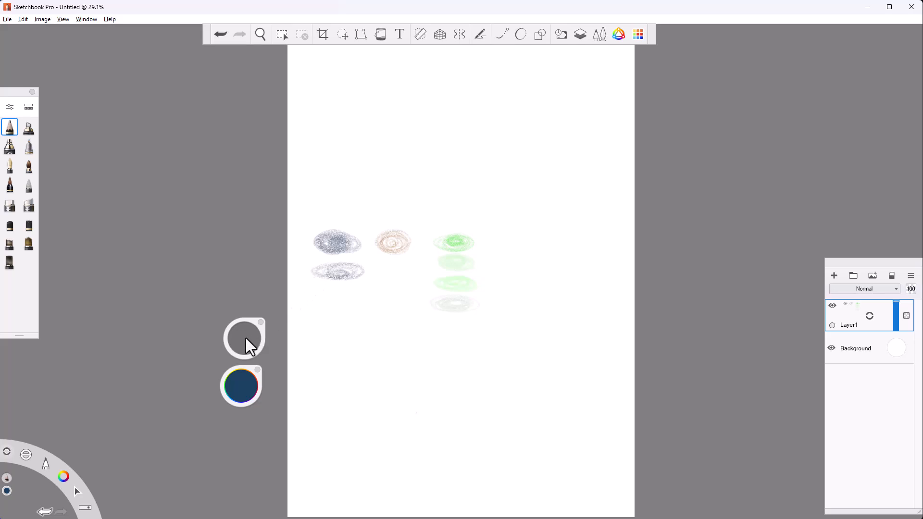
Vary the brush opacity with the Brush Puck, scribbling two more dark blue test swatches below the existing ones.
drag(242, 340, 251, 340)
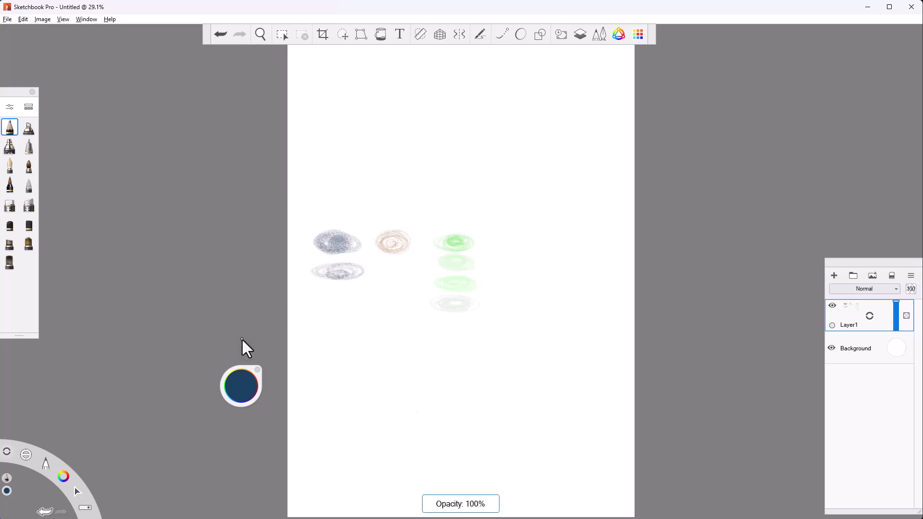
drag(336, 295, 339, 305)
drag(247, 339, 244, 330)
drag(325, 336, 347, 336)
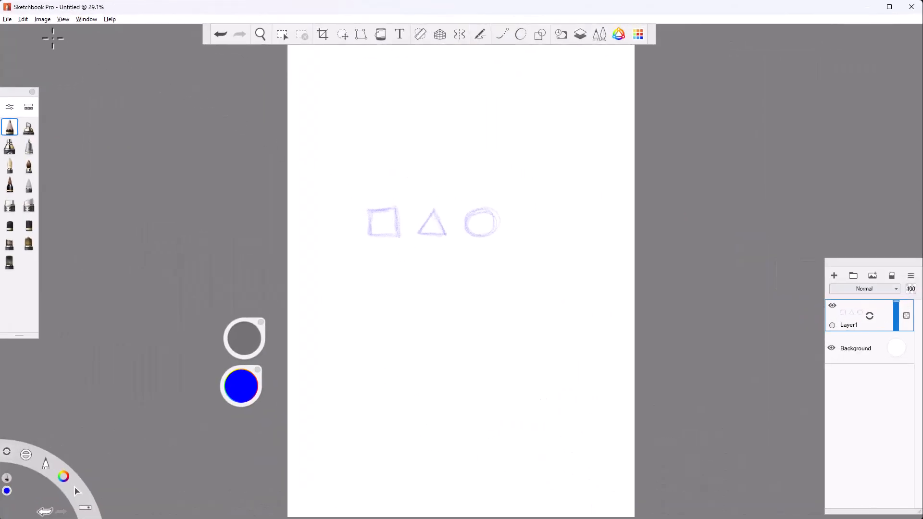
Save the drawing of the square, triangle and circle as My Epic Drawing in TIFF format in the 05 - Documents folder.
click(5, 20)
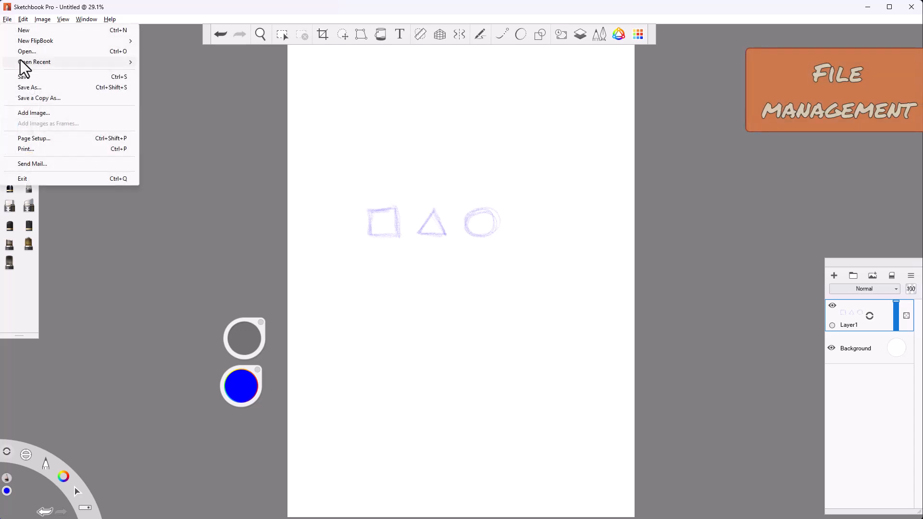
click(27, 89)
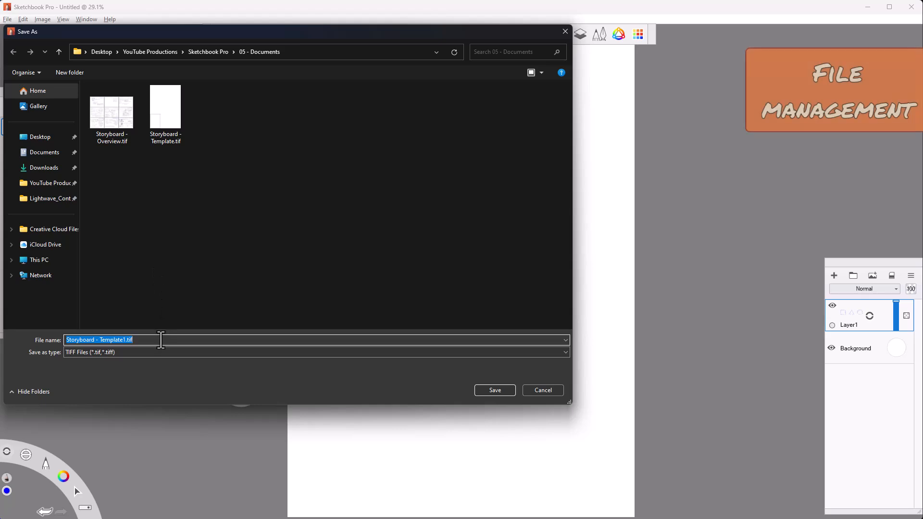
drag(158, 342, 56, 346)
text(M)
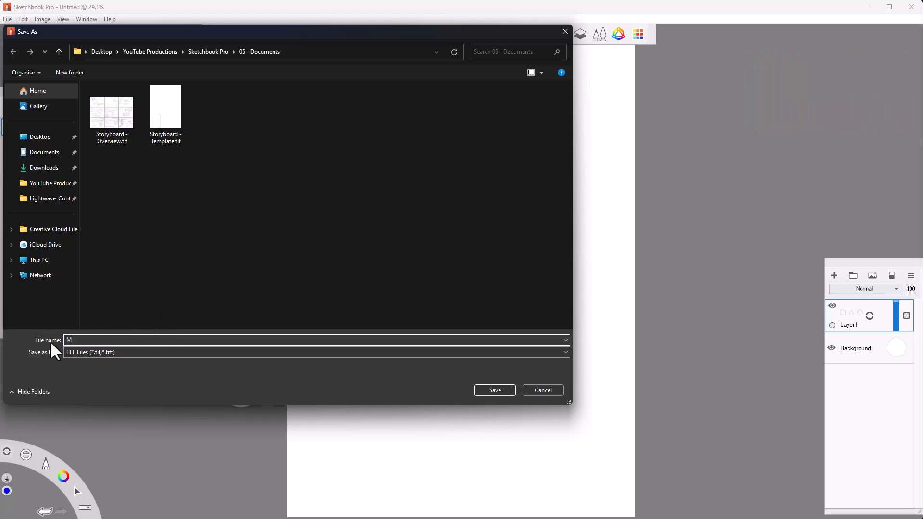
text(y Epic Drawing)
click(151, 352)
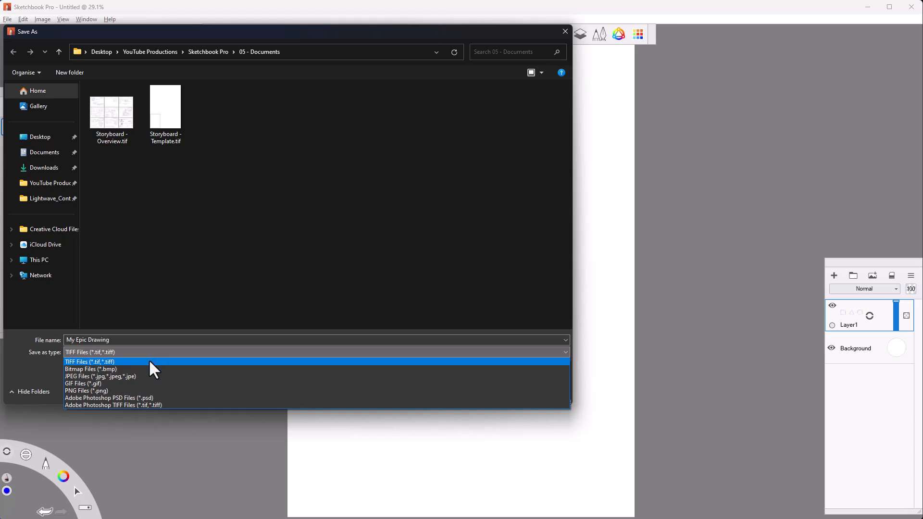
click(149, 362)
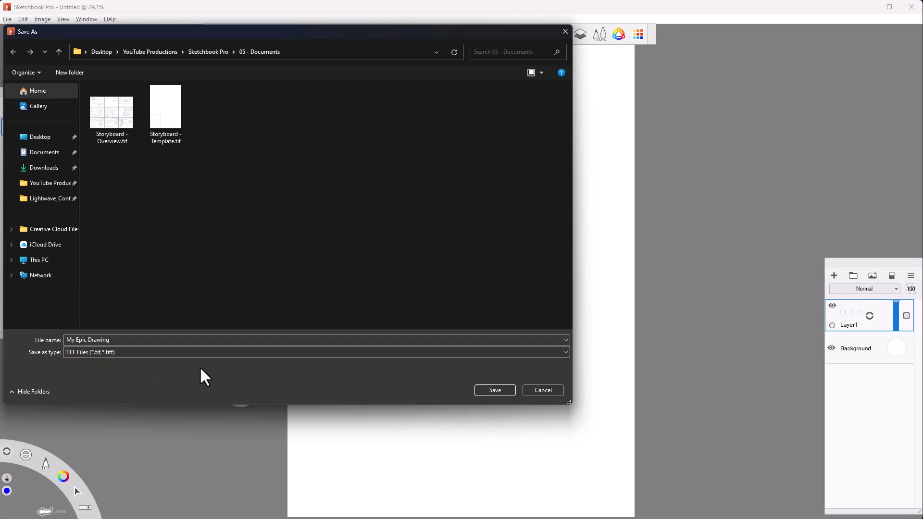
click(505, 389)
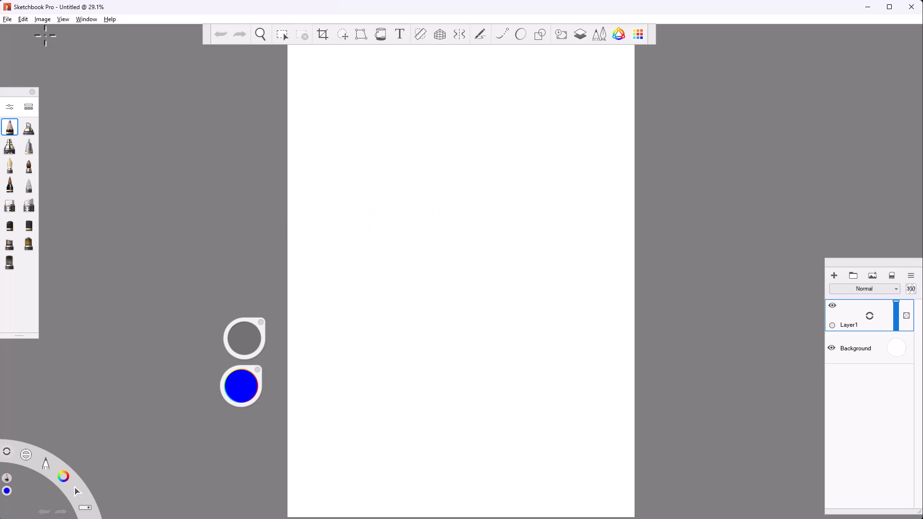
Open My Epic Drawing.tif from the 05 - Documents folder, checking the available file types without changing the filter.
click(4, 22)
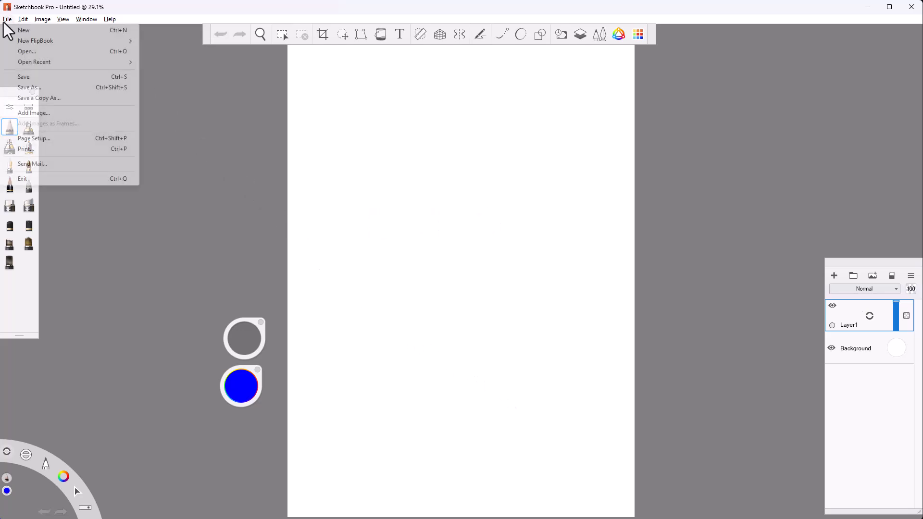
click(26, 54)
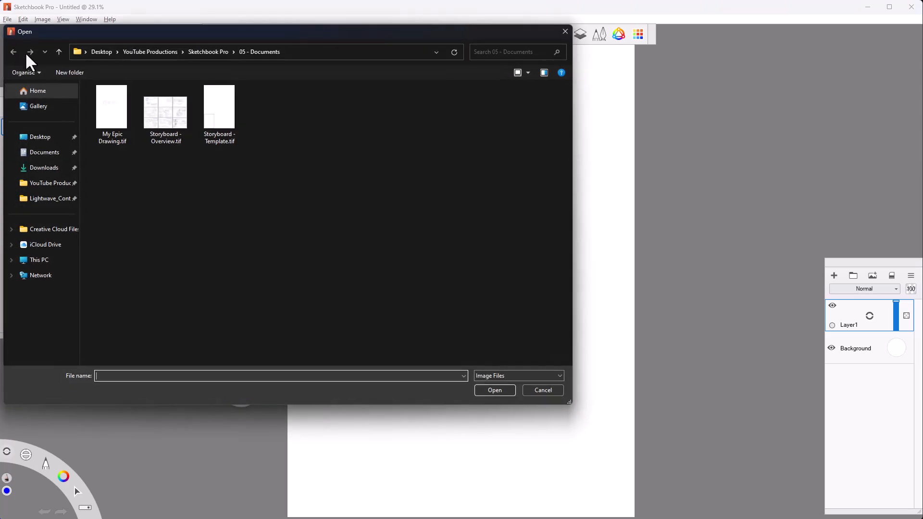
click(103, 109)
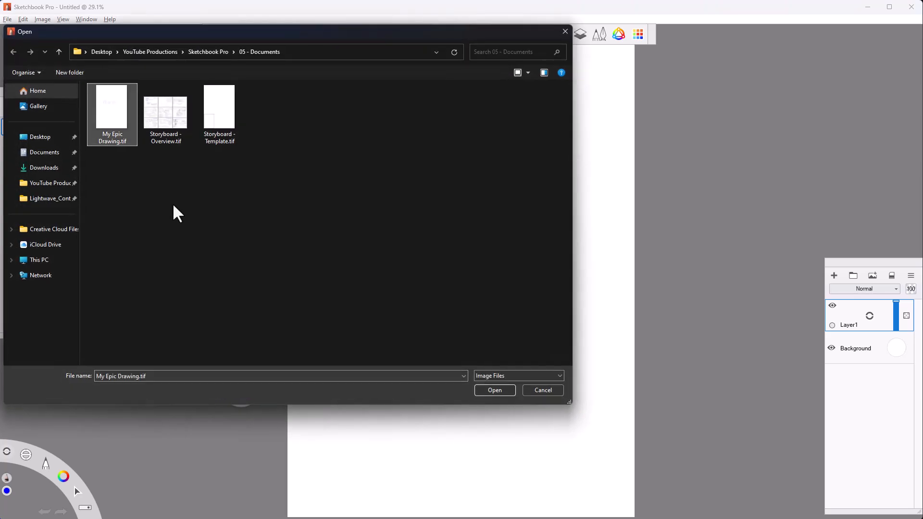
click(513, 376)
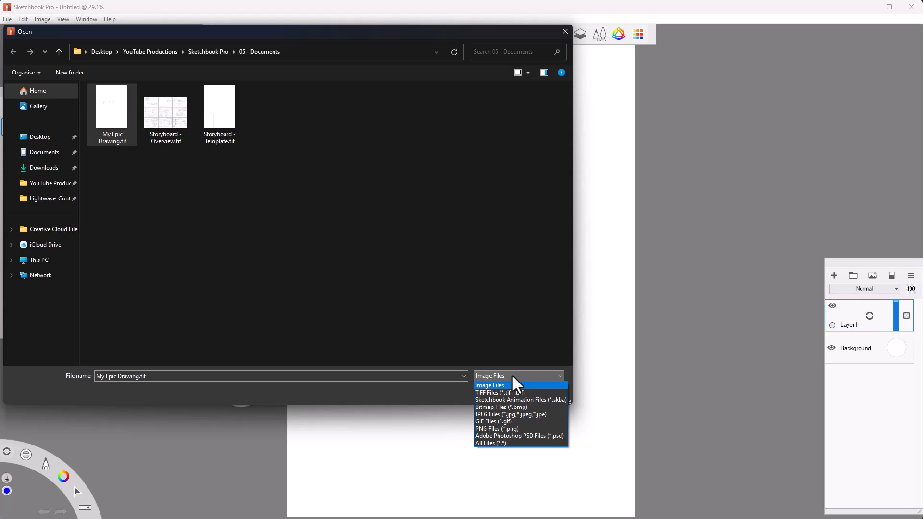
click(512, 377)
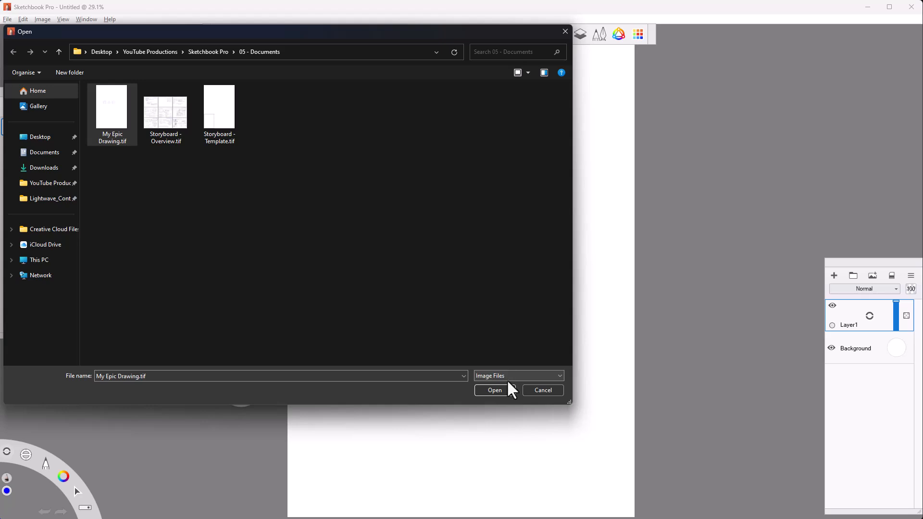
click(495, 391)
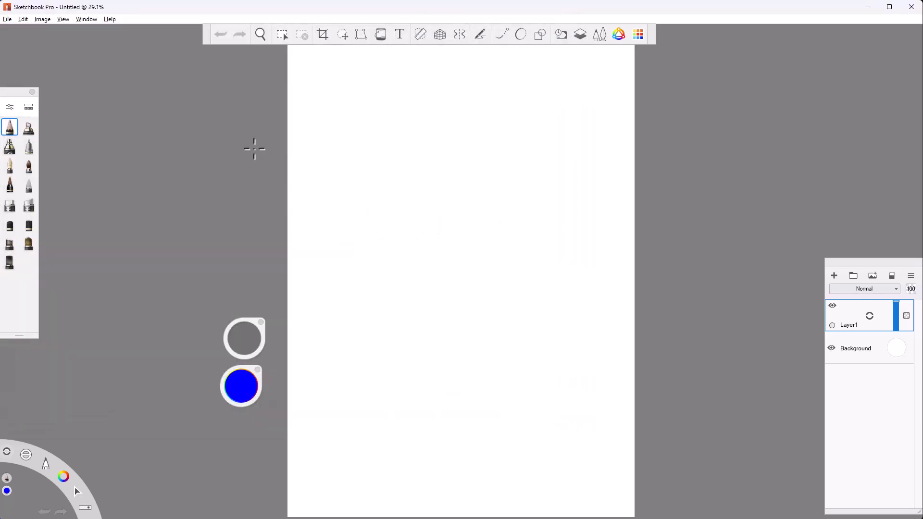
Reopen My Epic Drawing.tif from the list of recent files.
click(6, 18)
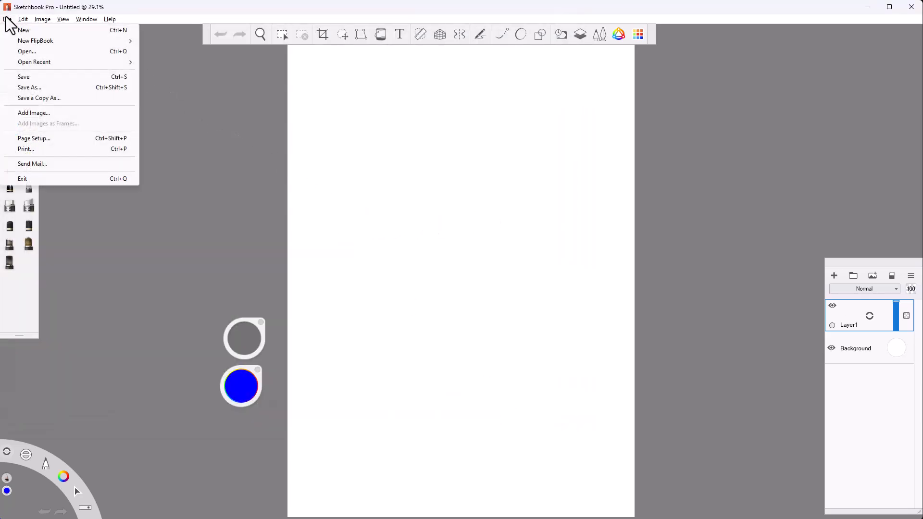
mouse_move(35, 65)
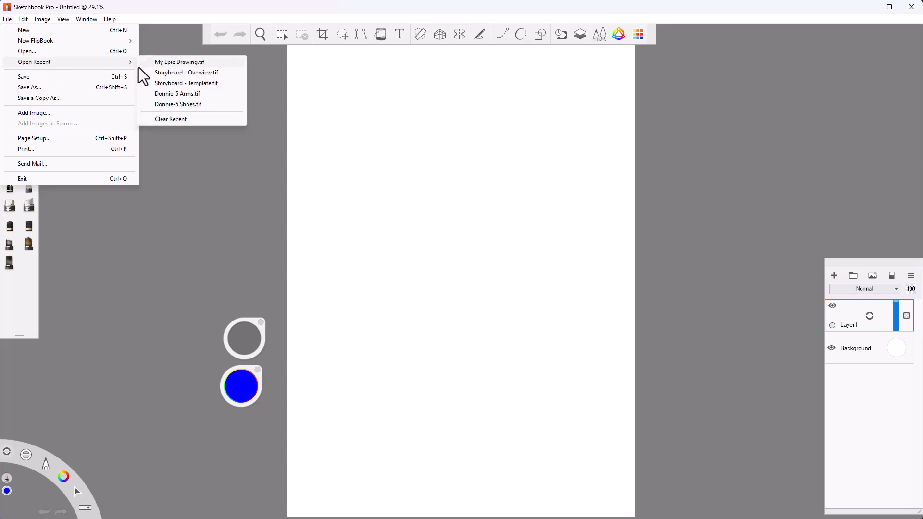
click(178, 64)
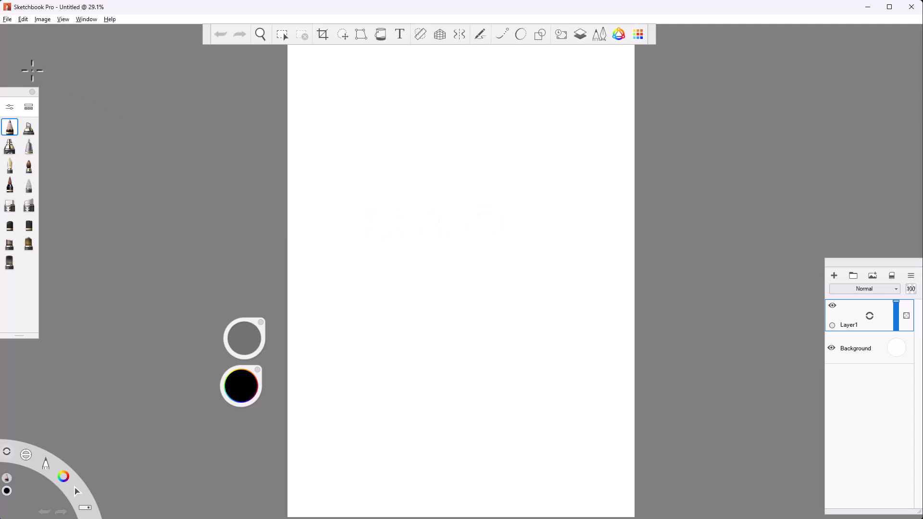
Add HumanProportion-StarterTemplate.tif to the blank canvas at its default placement and lower its layer opacity to 42%.
click(6, 21)
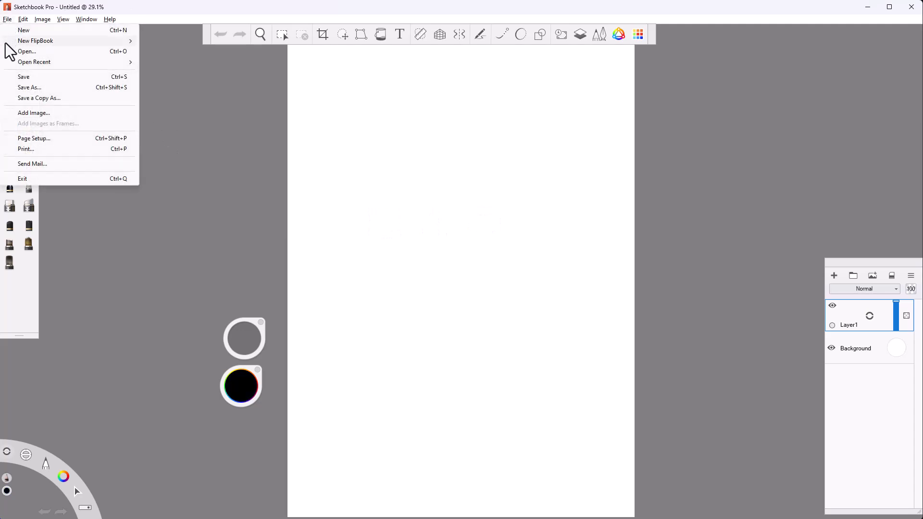
click(23, 113)
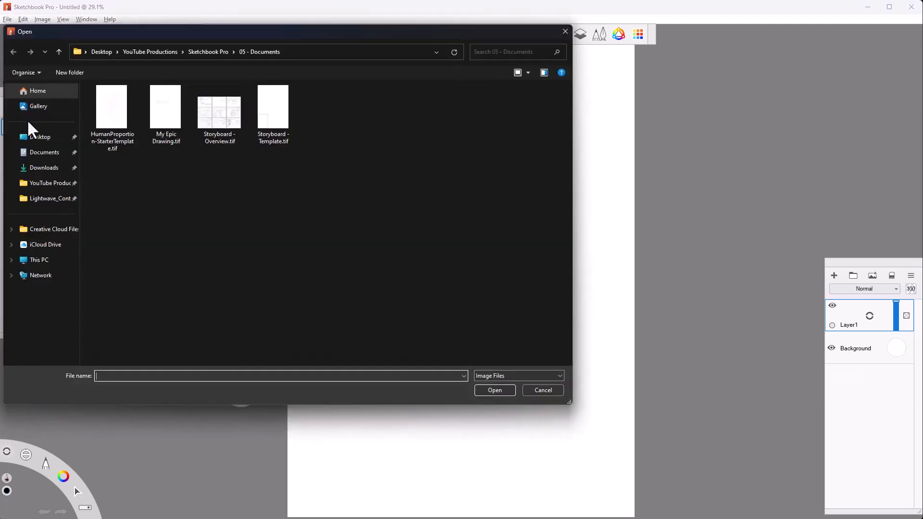
click(103, 121)
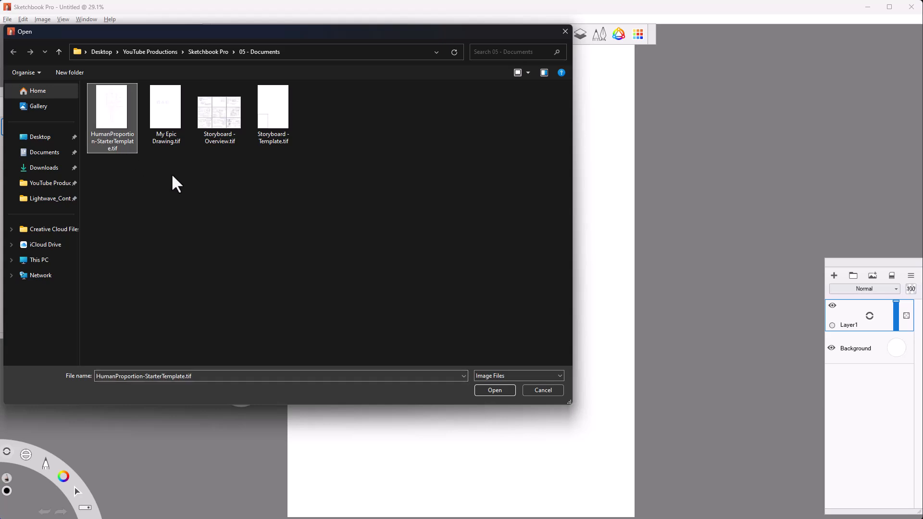
click(488, 390)
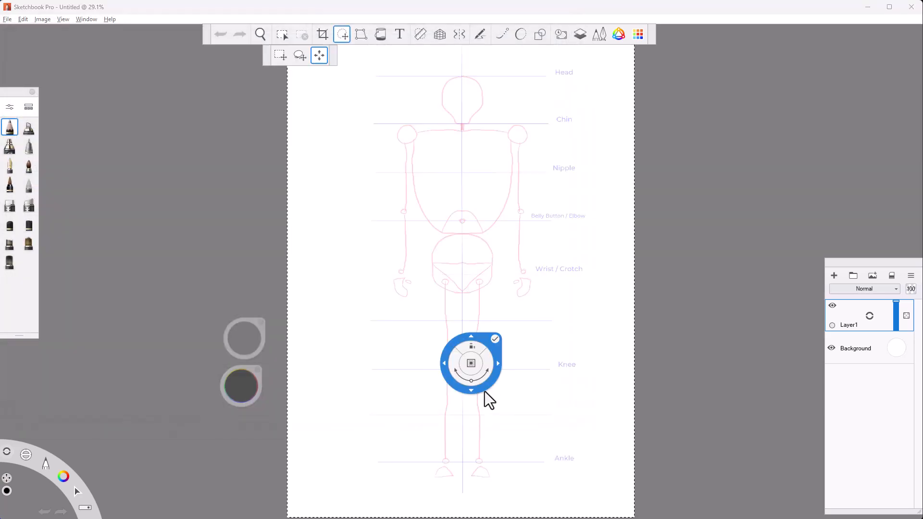
click(495, 341)
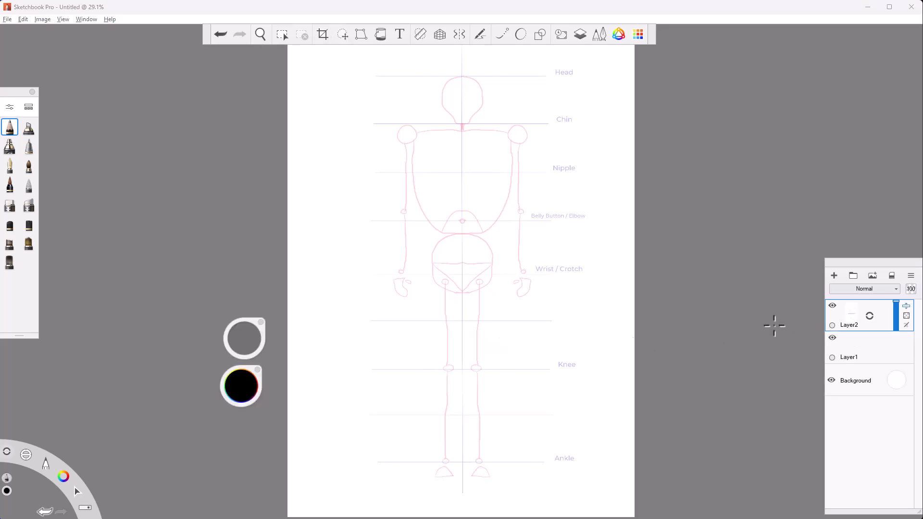
drag(894, 304, 891, 318)
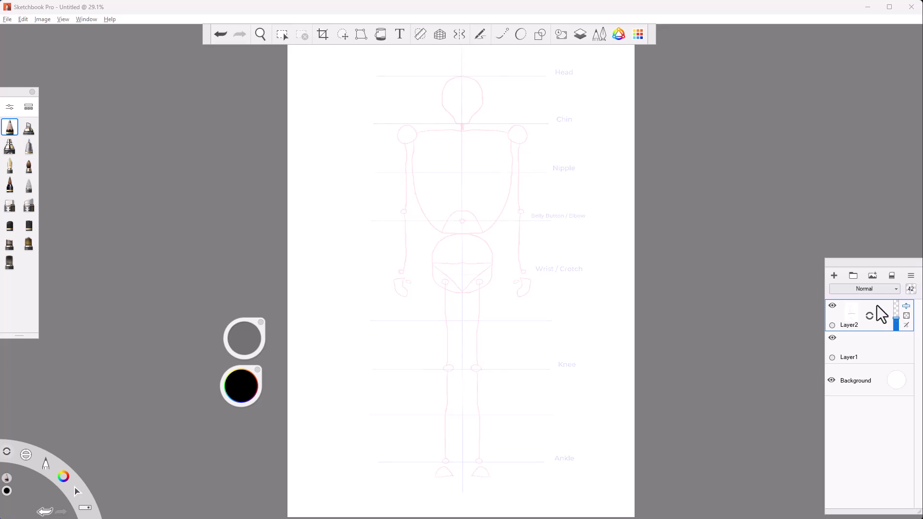
Add a new layer above the template and roughly sketch the figure's head, neck, shoulders, elbow joints and upper torso over it.
click(833, 276)
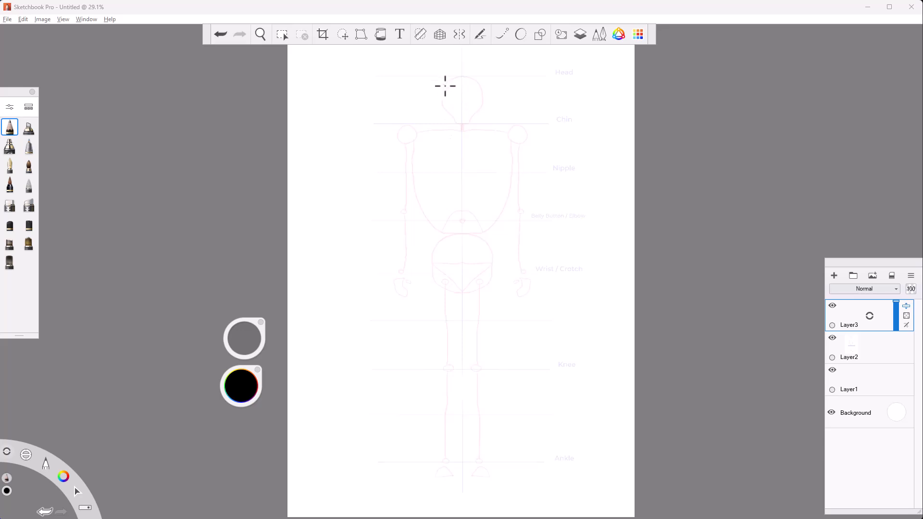
mouse_move(443, 84)
mouse_down()
mouse_move(461, 77)
mouse_move(475, 111)
mouse_move(448, 81)
mouse_move(480, 92)
mouse_move(452, 128)
mouse_move(478, 107)
mouse_move(474, 127)
mouse_move(414, 130)
mouse_move(408, 142)
mouse_up()
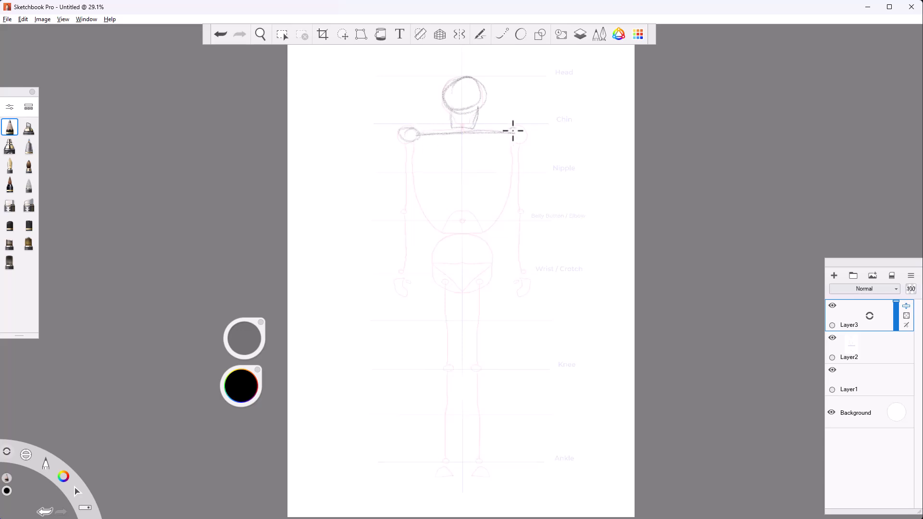
drag(513, 130, 511, 129)
drag(409, 211, 406, 210)
drag(519, 212, 522, 210)
mouse_move(416, 139)
mouse_down()
mouse_move(419, 208)
mouse_move(437, 228)
mouse_move(485, 226)
mouse_move(510, 154)
mouse_up()
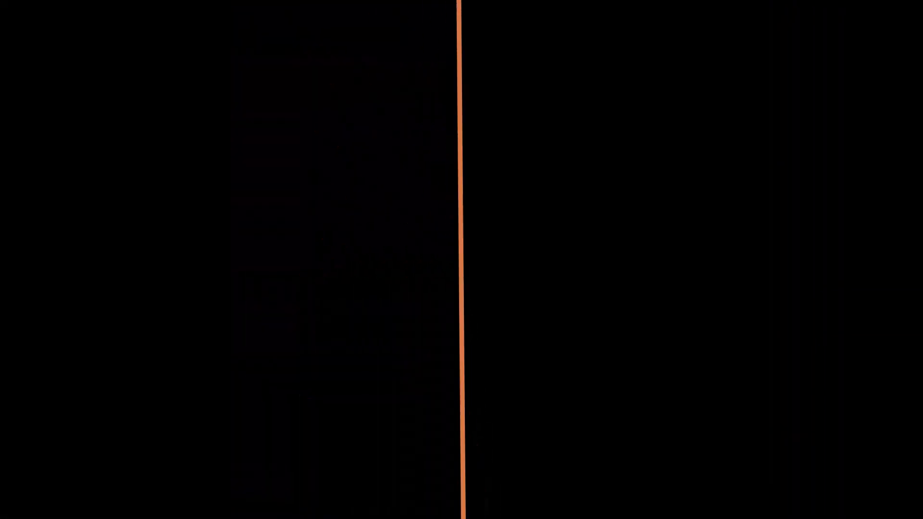